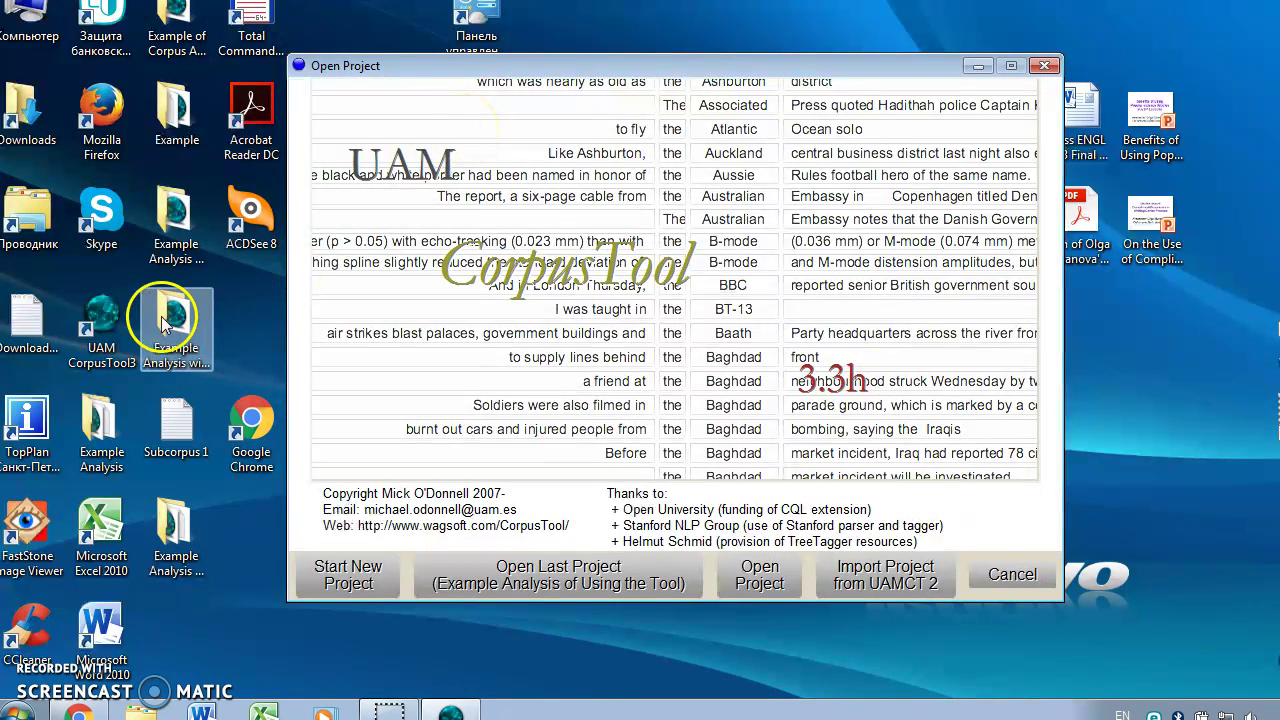
left_click(88, 327)
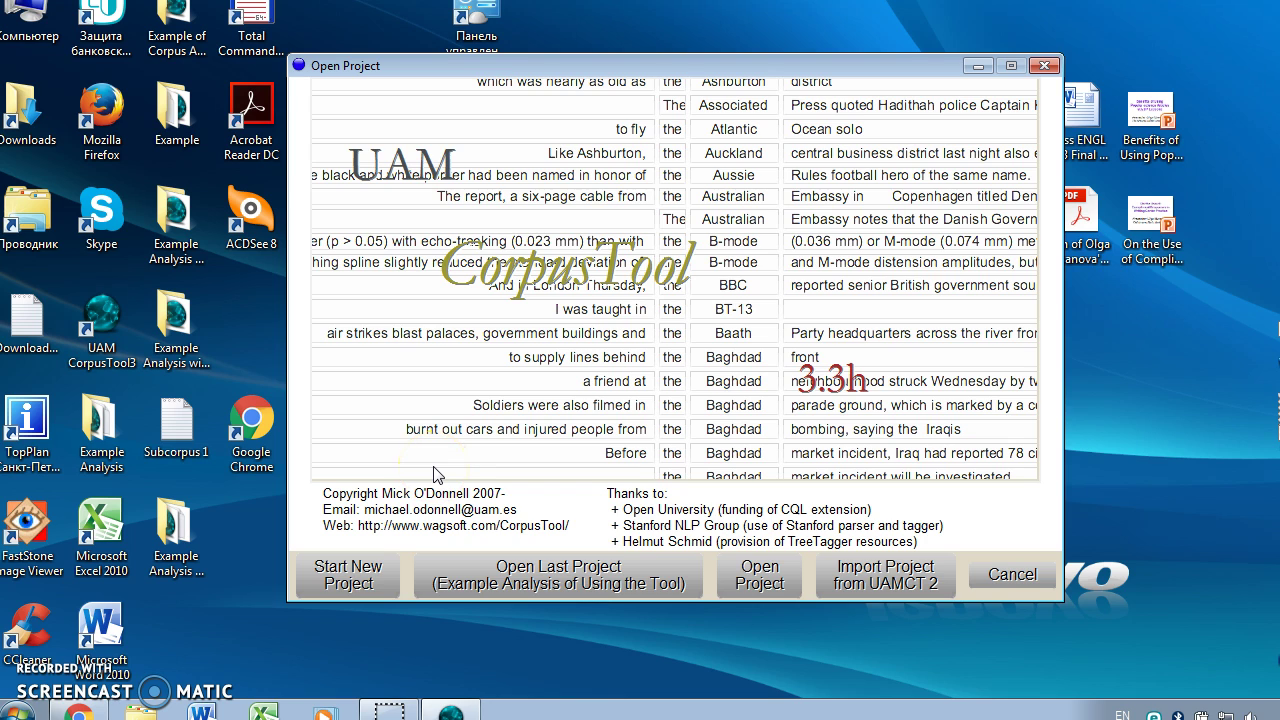
Start a new project and name it 'Corpus Analysis' in the setup assistant
left_click(348, 576)
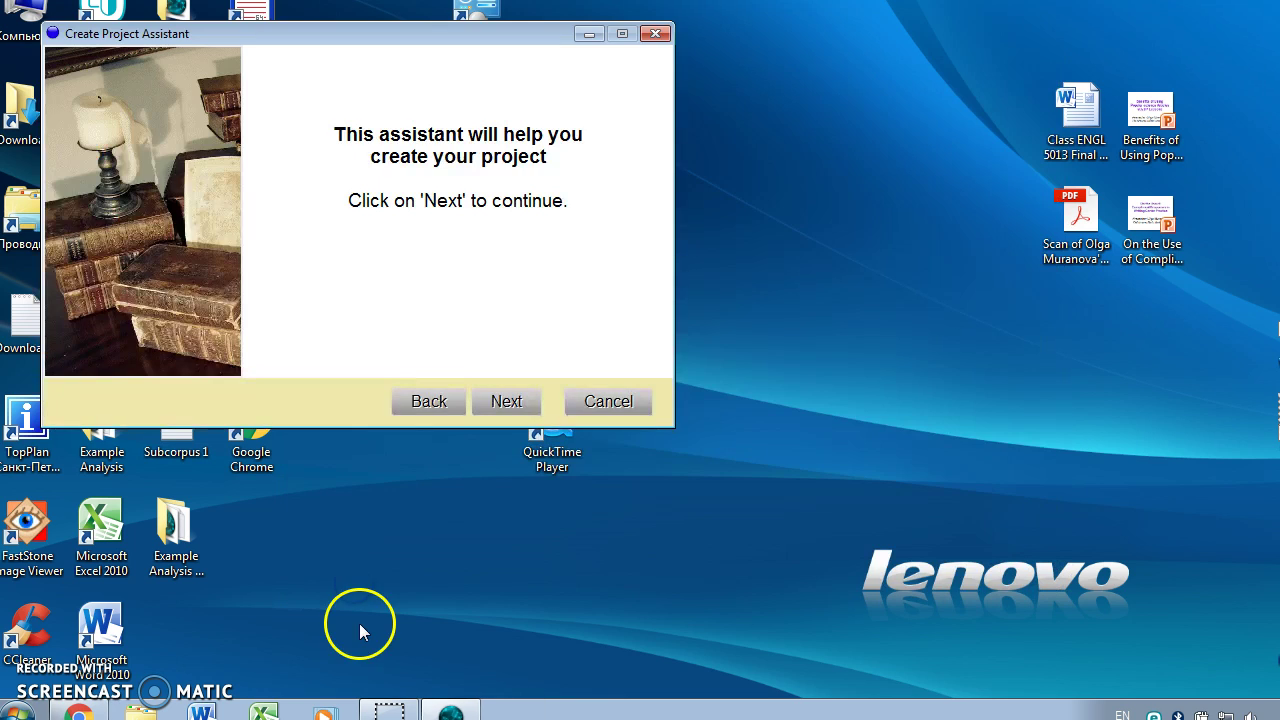
left_click(503, 401)
left_click(389, 186)
type("Corpus Analysis")
left_click(501, 410)
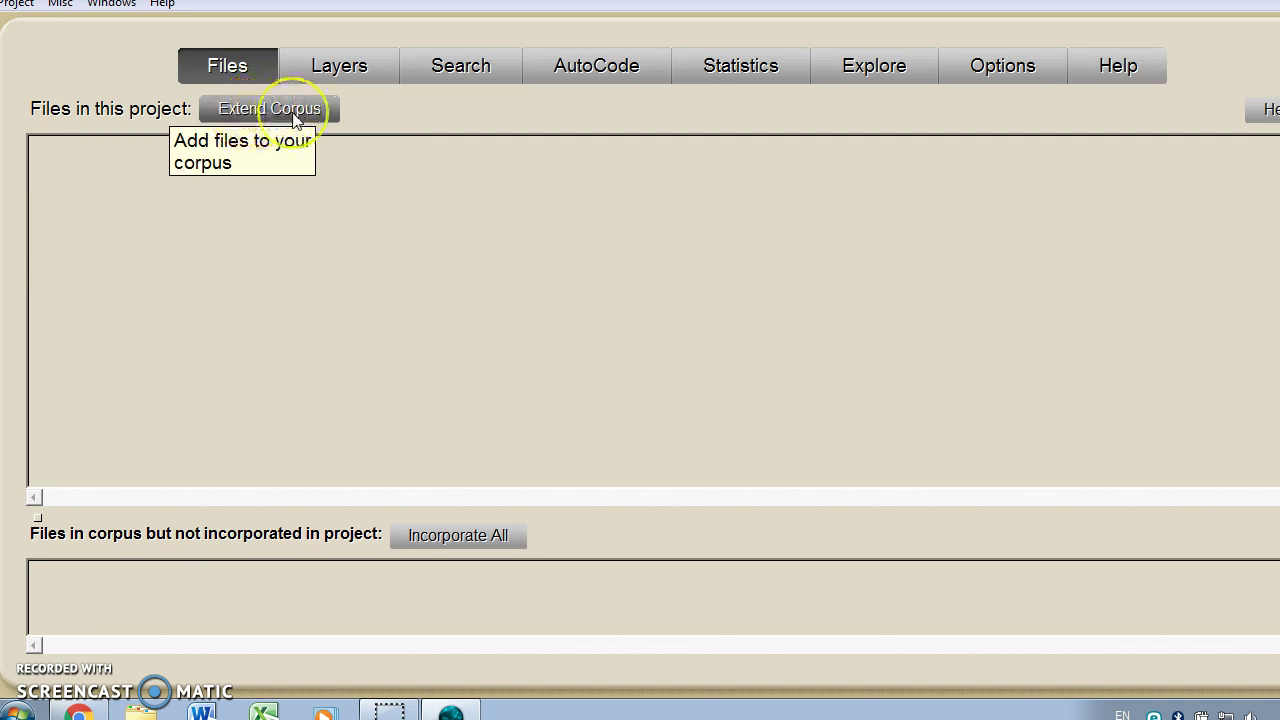
Launch Extend Corpus and keep 'Texts' as the subcorpus for a single text file
left_click(266, 110)
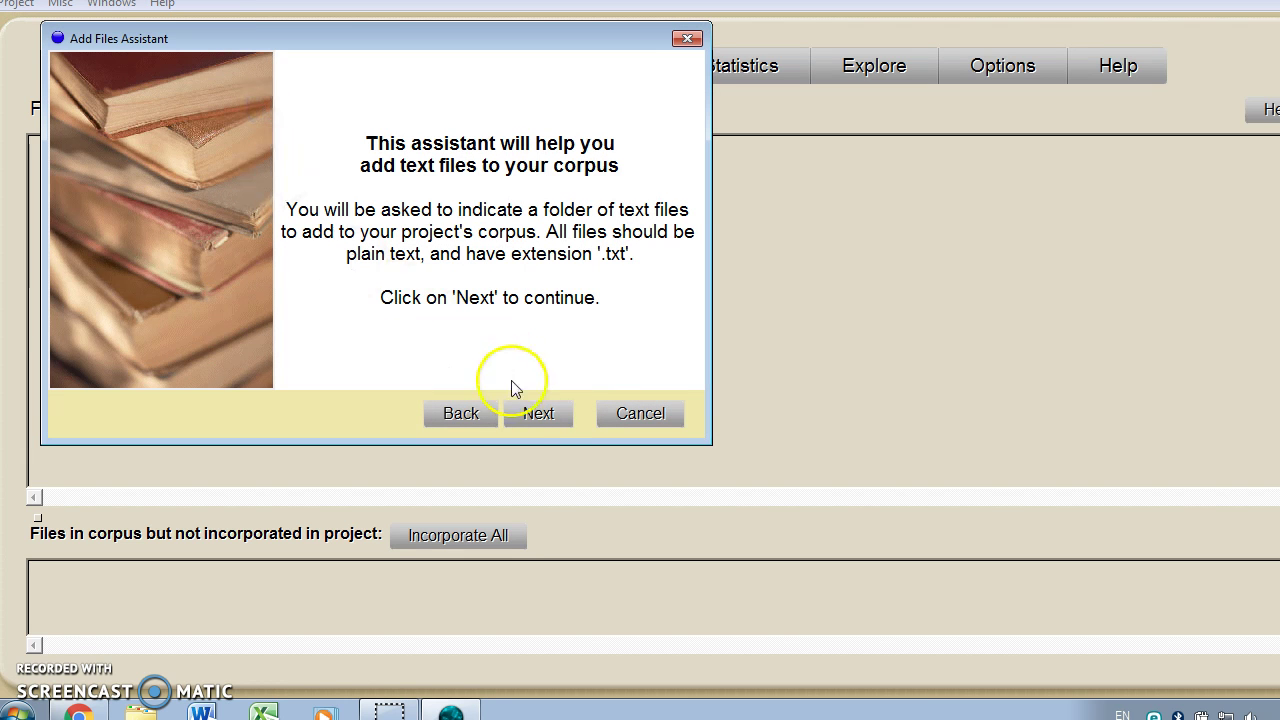
left_click(538, 416)
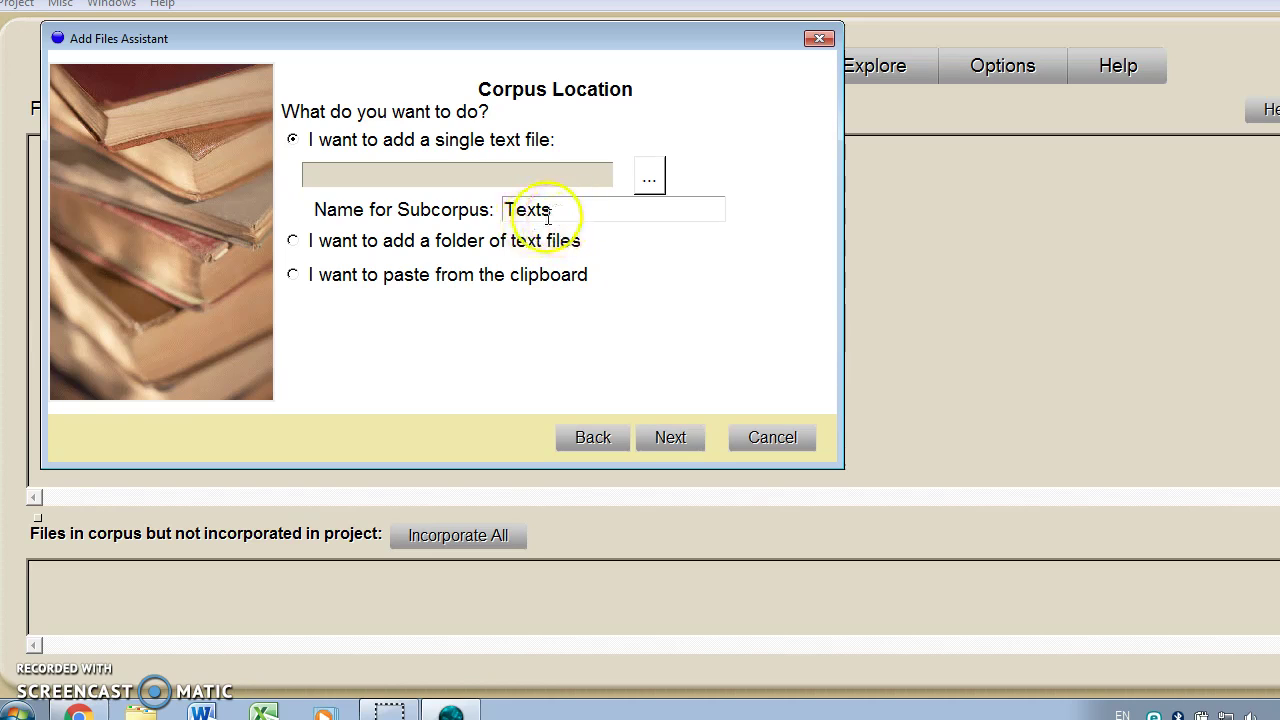
left_click(566, 209)
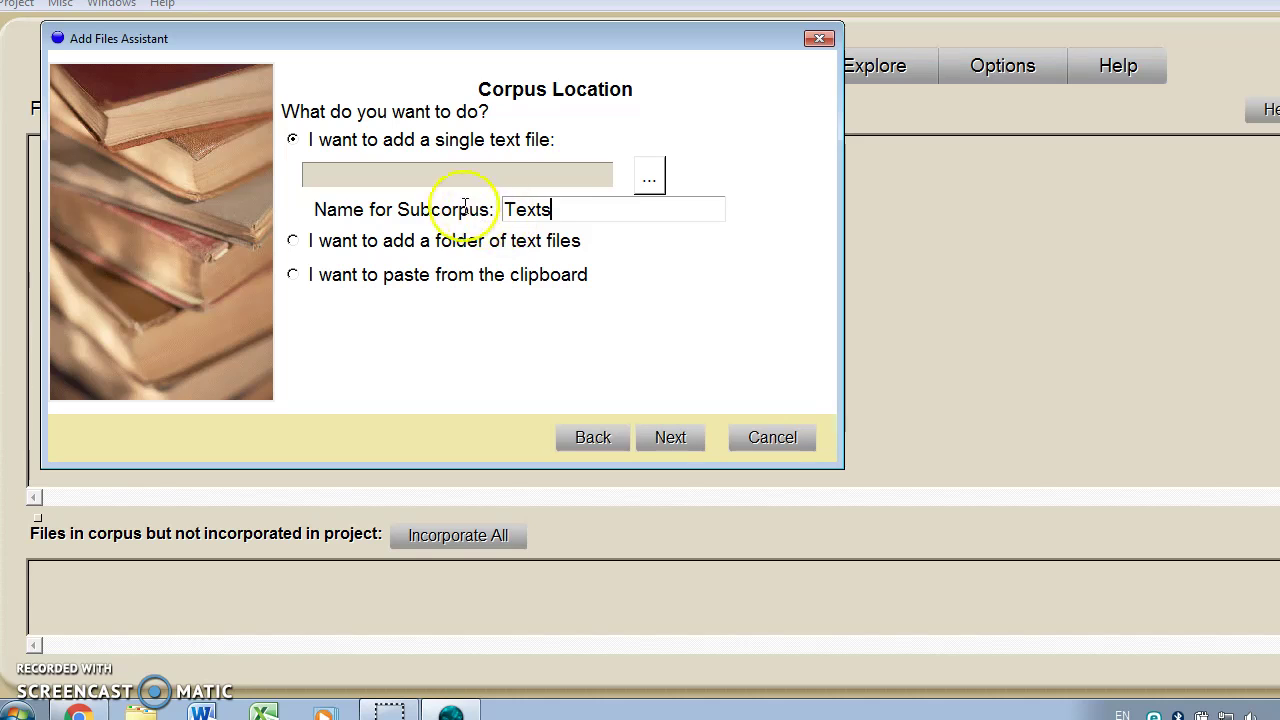
Browse to the Desktop and choose Subcorpus 1.txt as the file to add
left_click(648, 178)
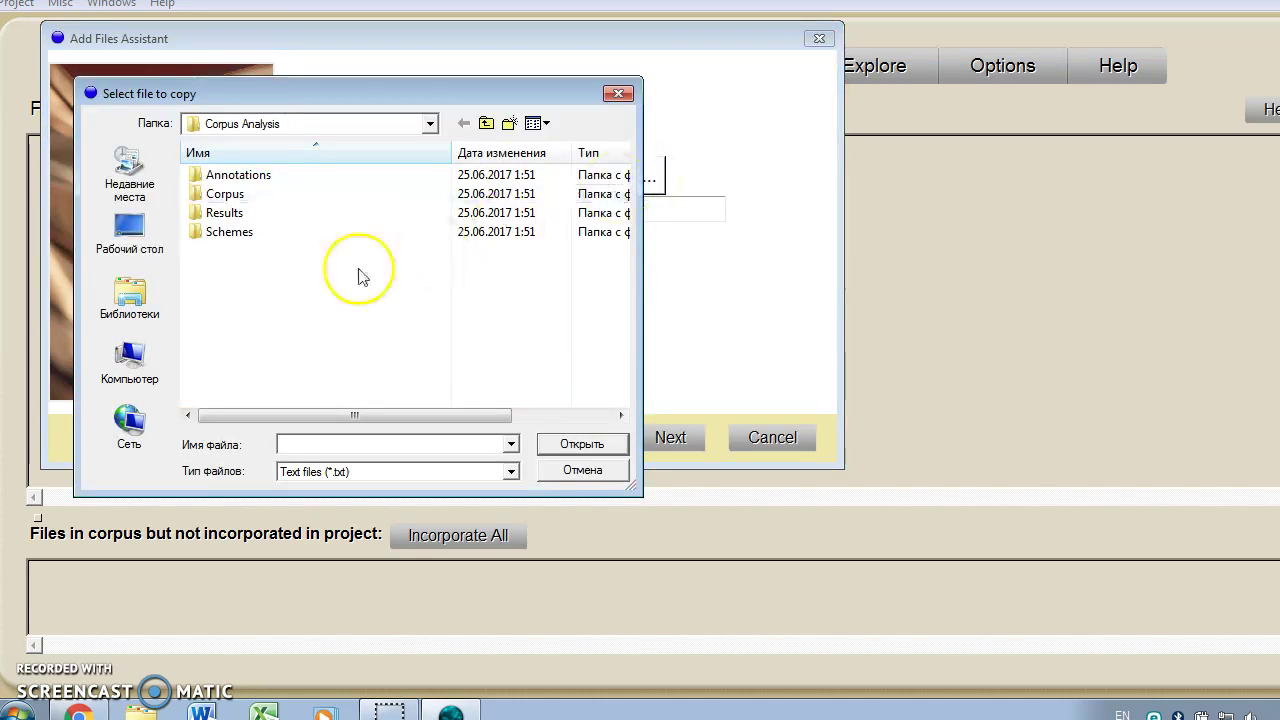
left_click(165, 260)
scroll(610, 240, "down", 5)
scroll(602, 352, "down", 3)
left_click(300, 395)
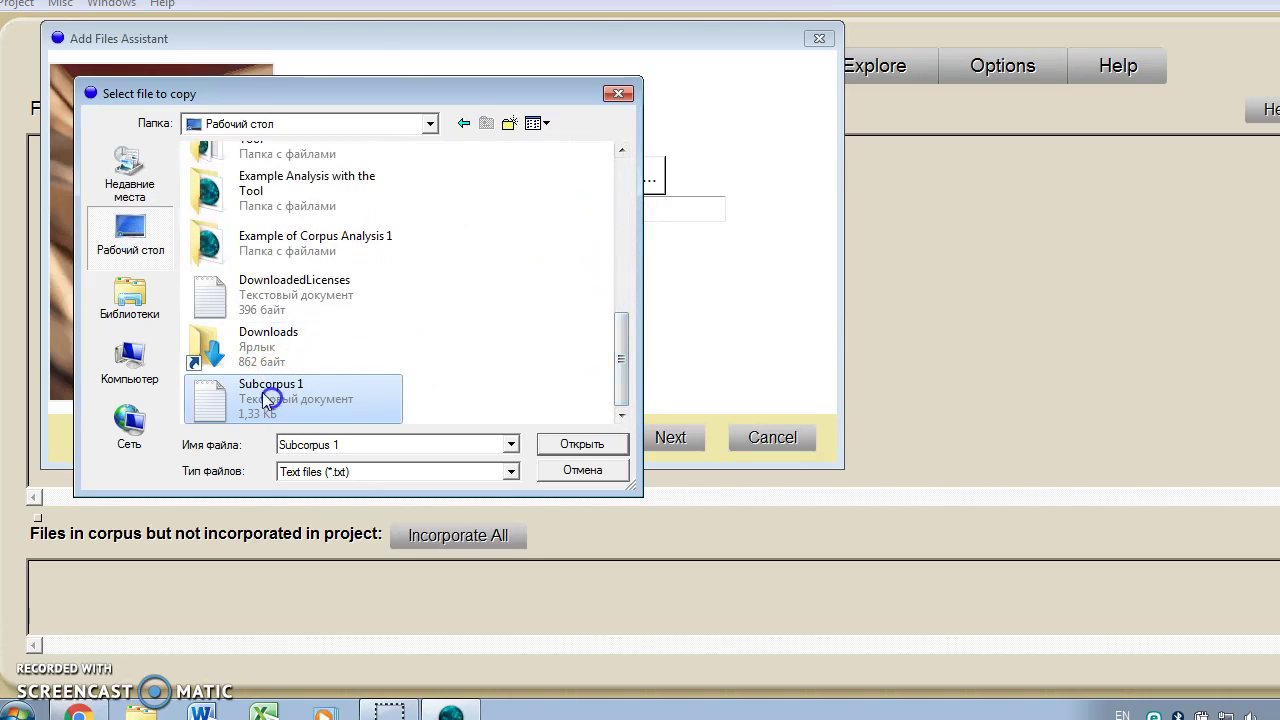
left_click(571, 446)
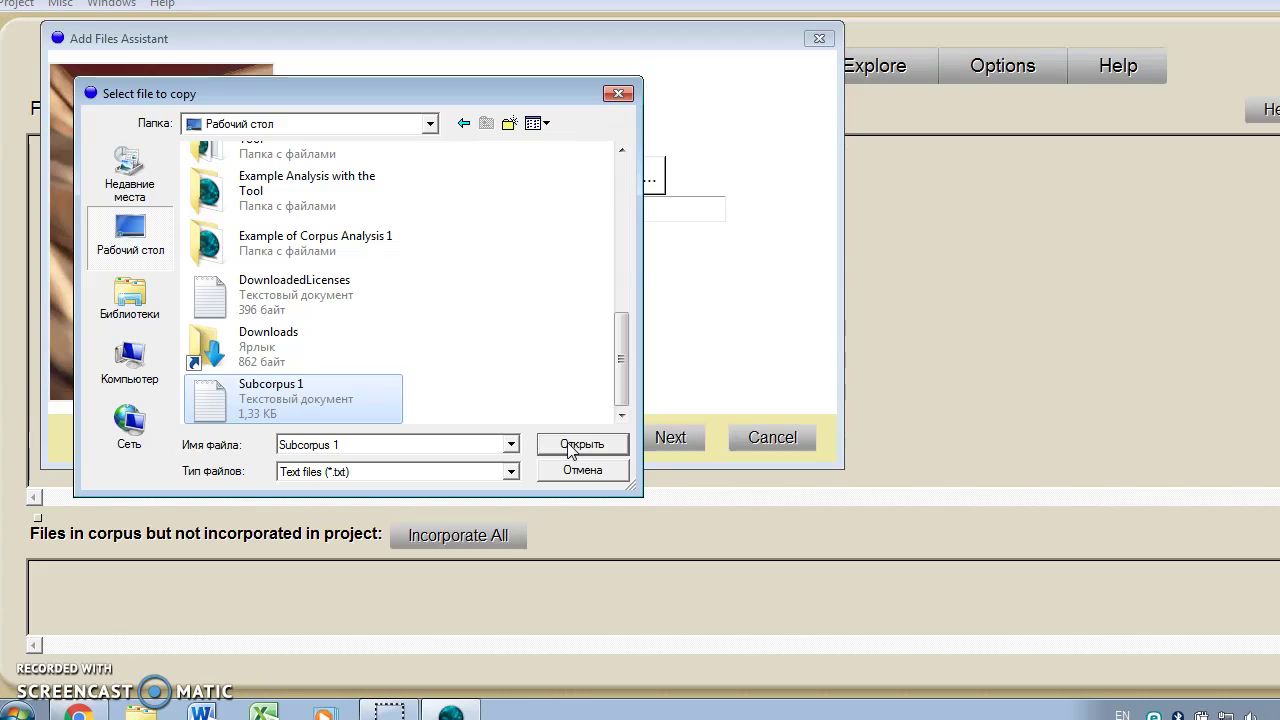
left_click(570, 446)
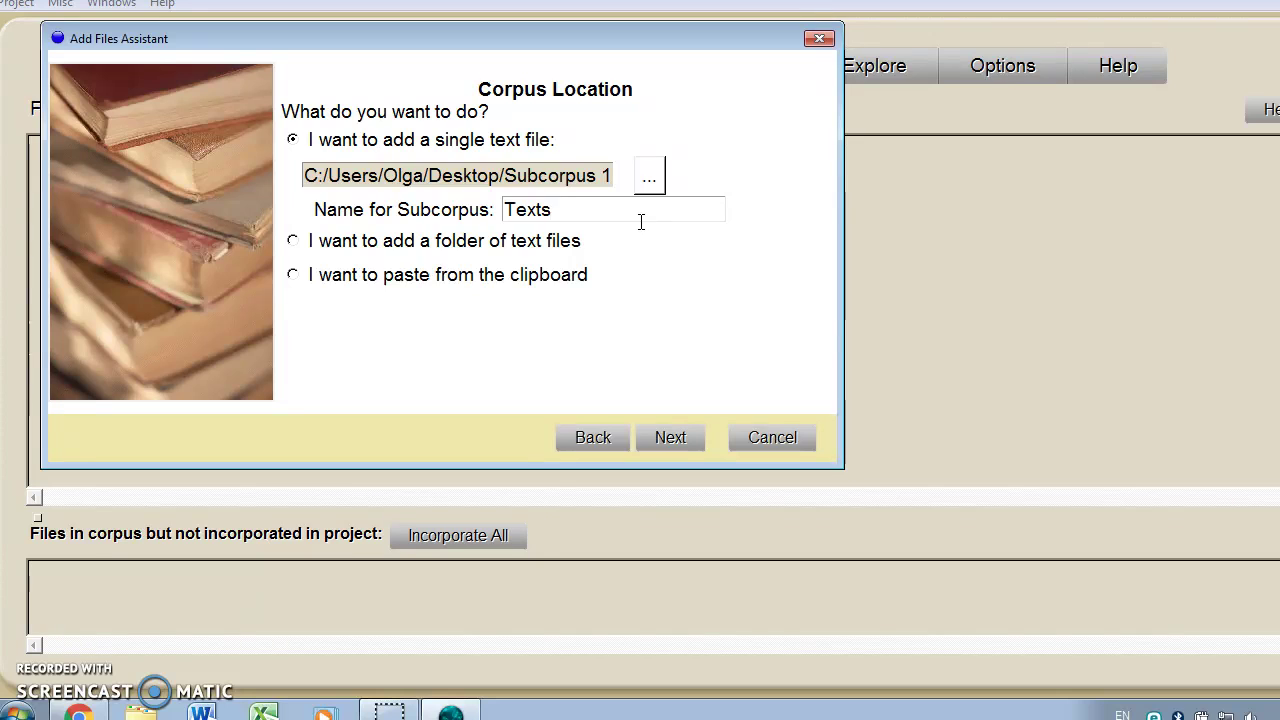
Finish the assistant so Texts/Subcorpus 1.txt is added to the corpus
left_click(592, 202)
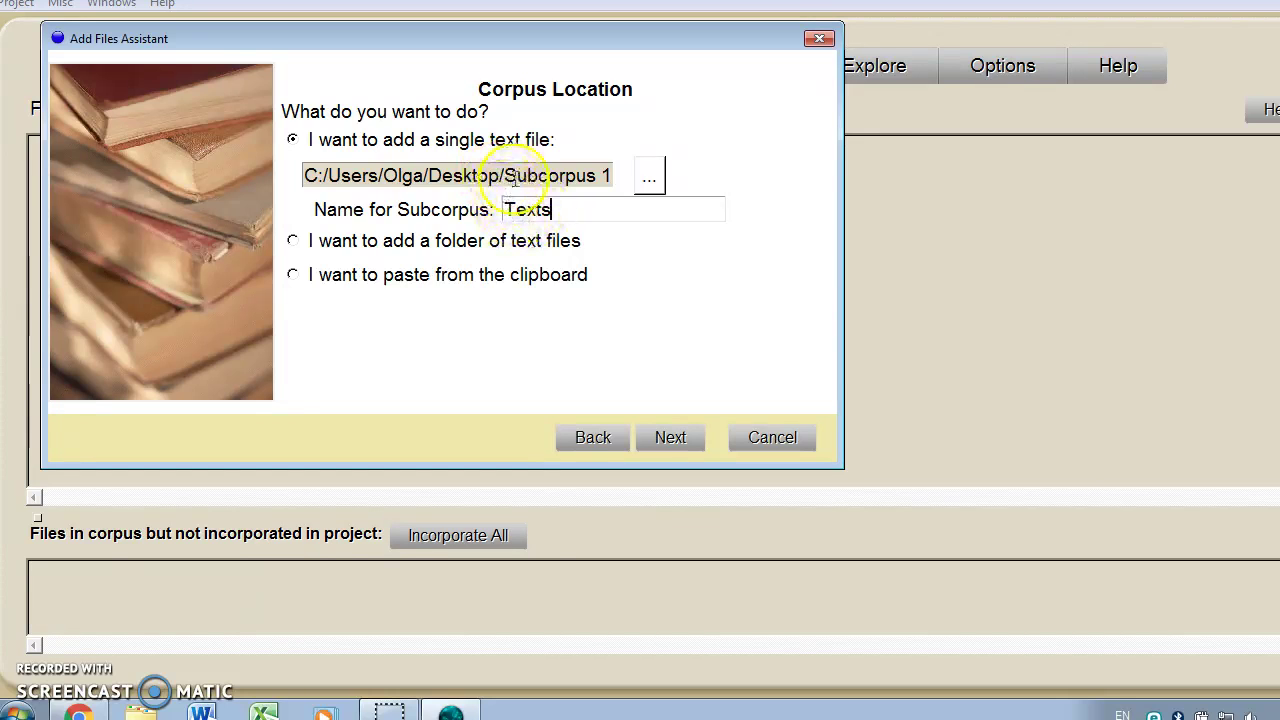
left_click(676, 438)
left_click(672, 439)
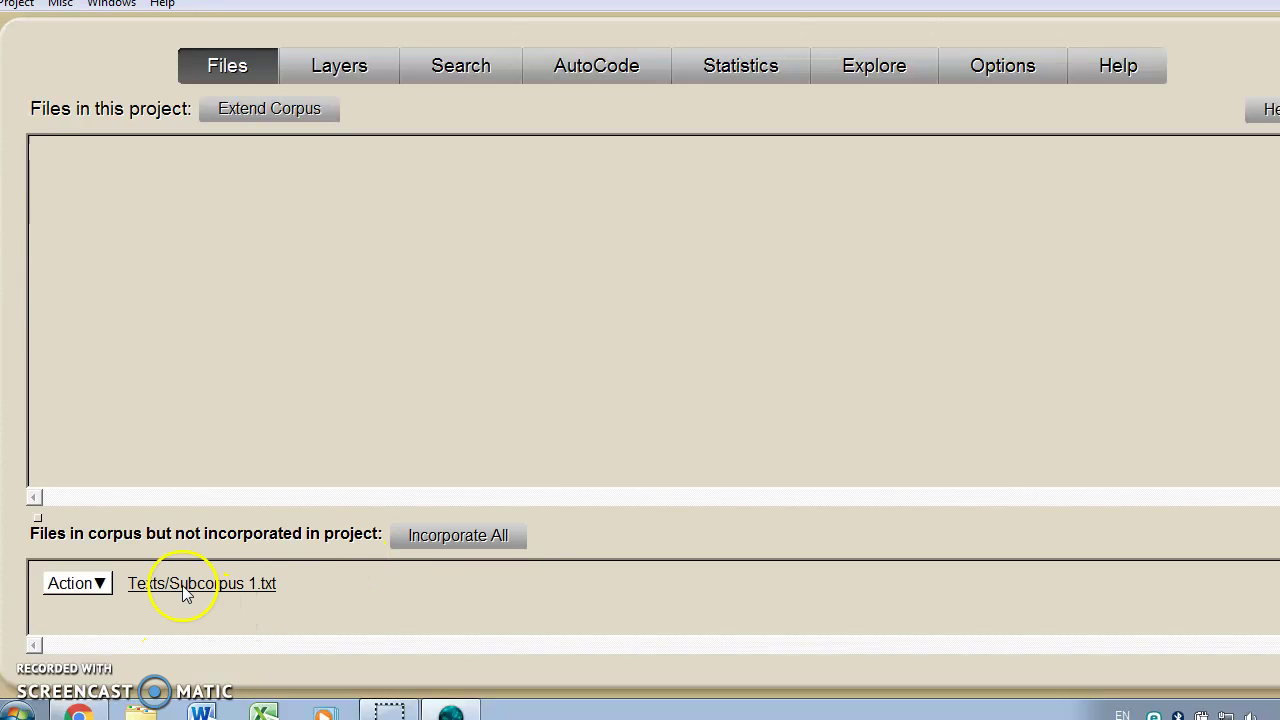
Incorporate the waiting file, keeping english as language and cp1251 as encoding
left_click(416, 541)
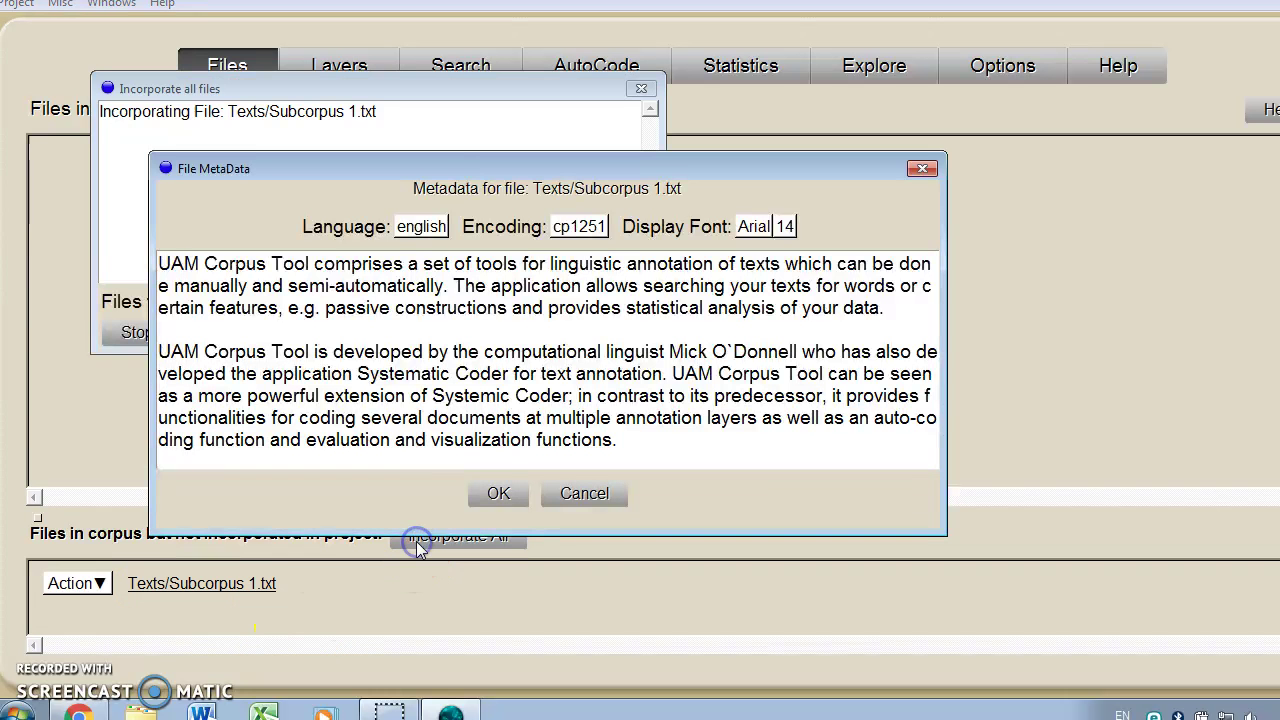
left_click(420, 230)
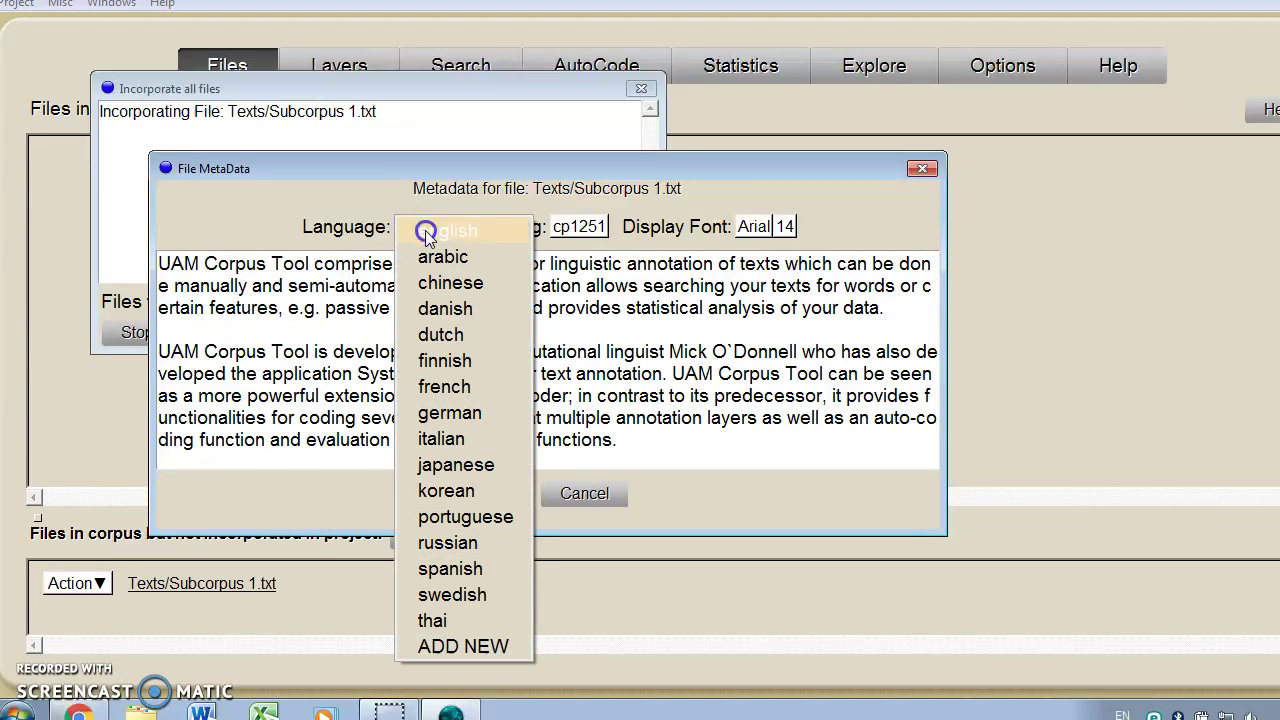
left_click(424, 230)
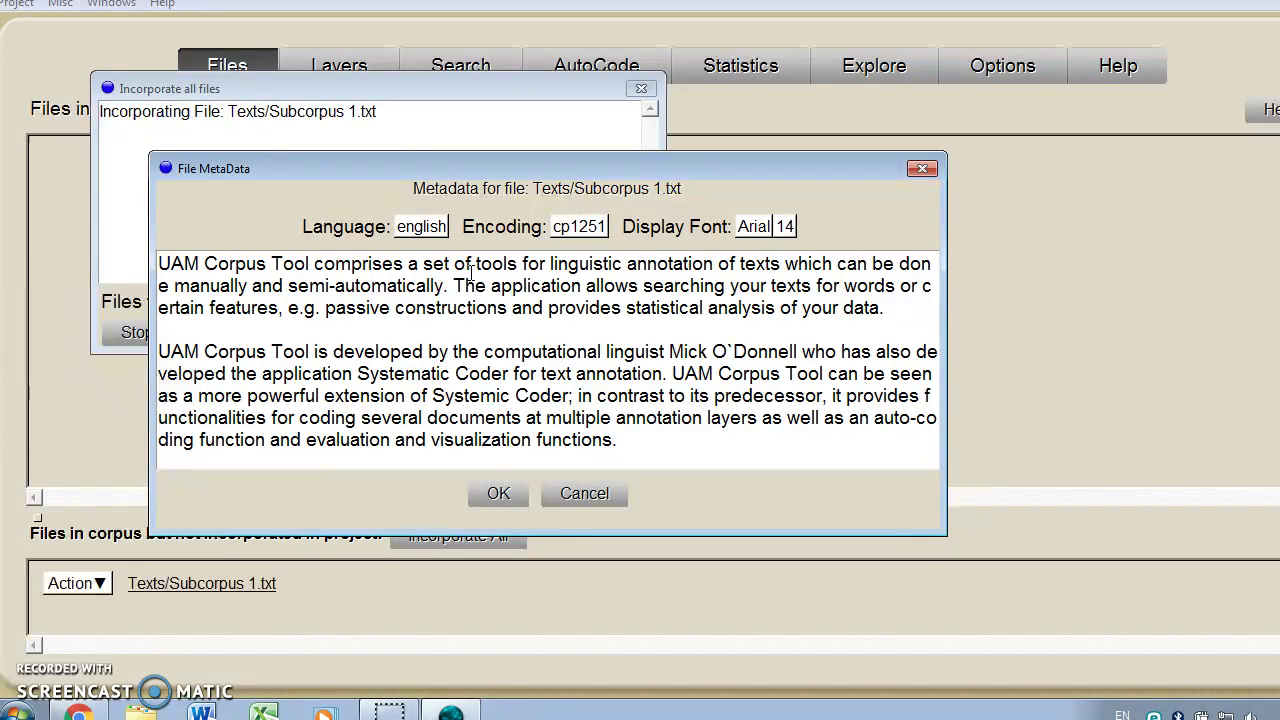
left_click(420, 226)
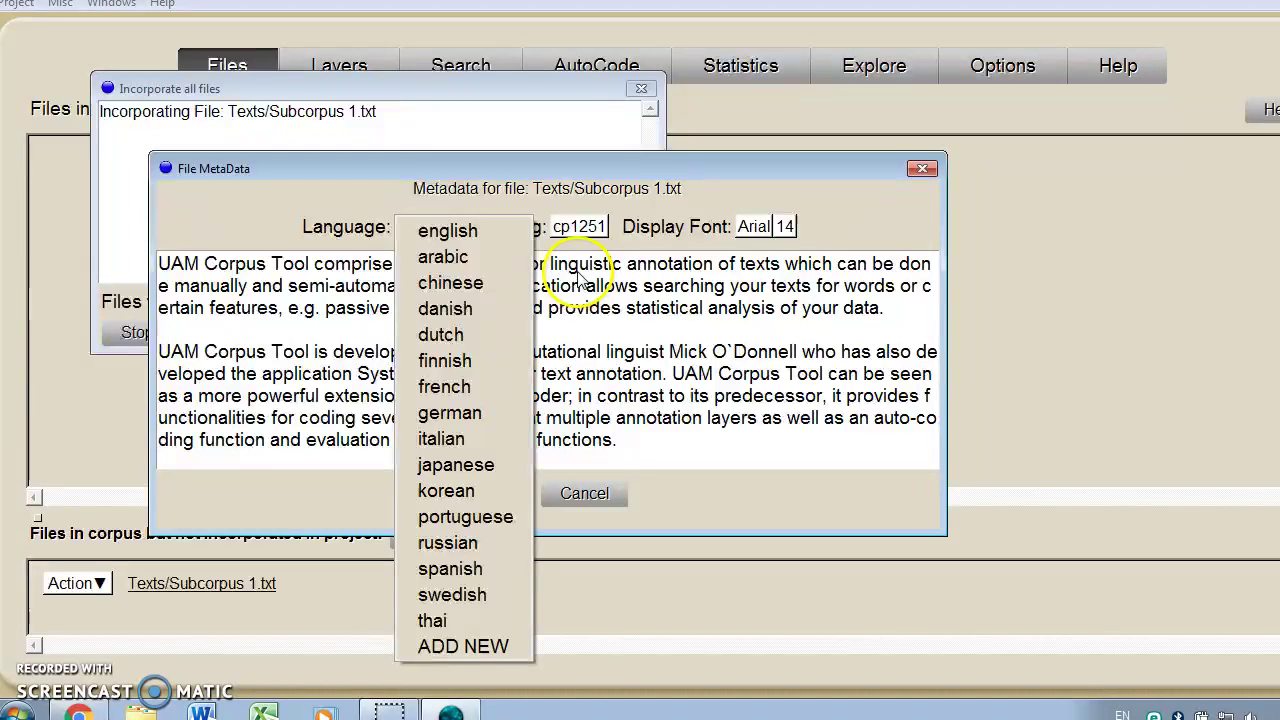
left_click(578, 264)
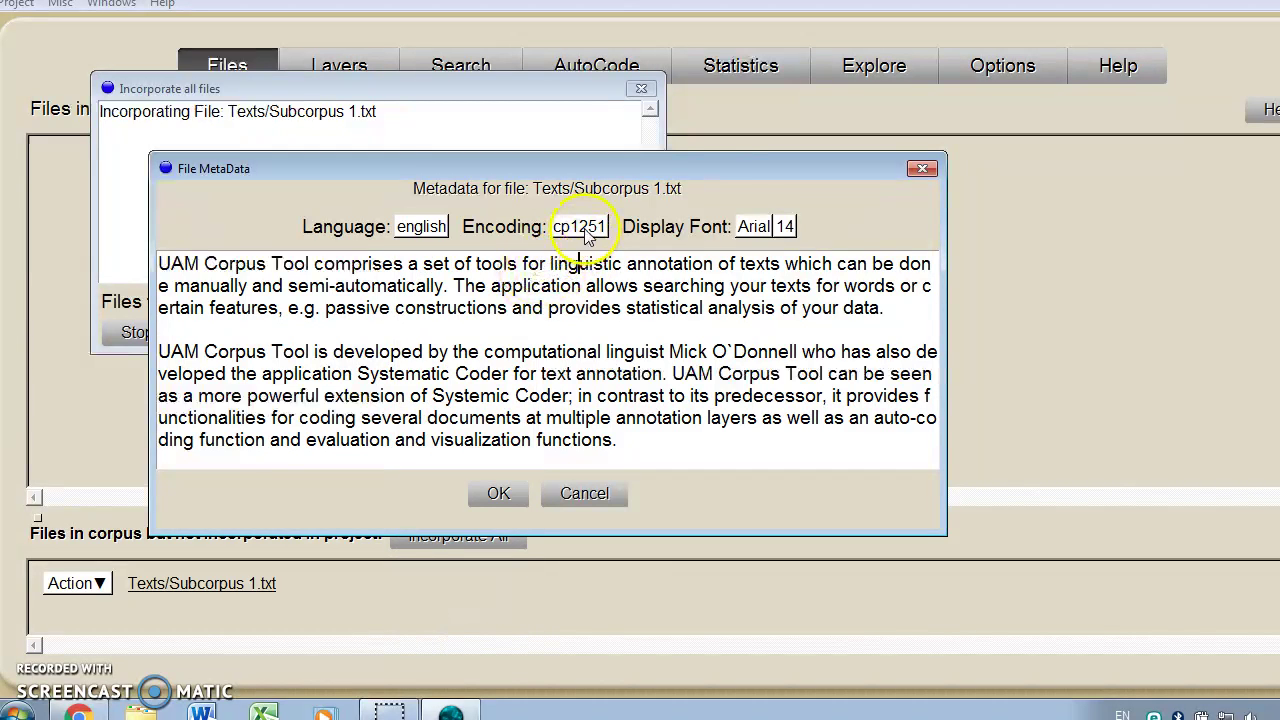
left_click(578, 226)
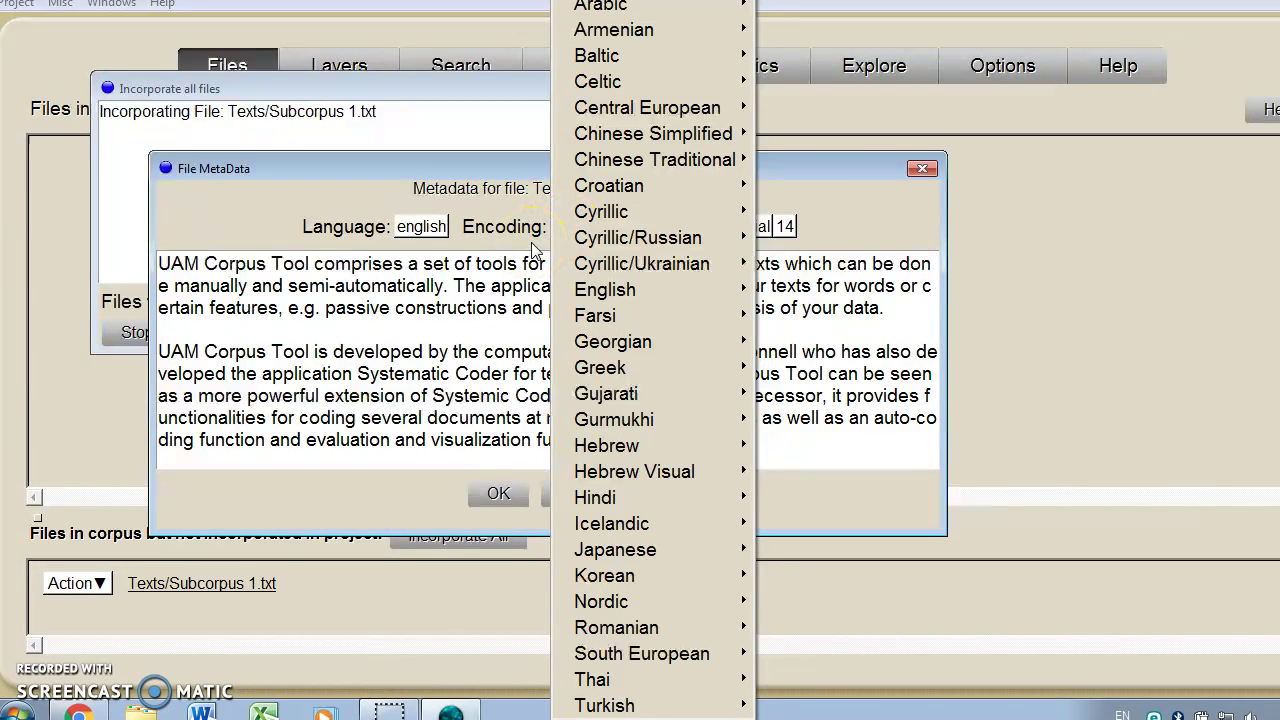
left_click(531, 242)
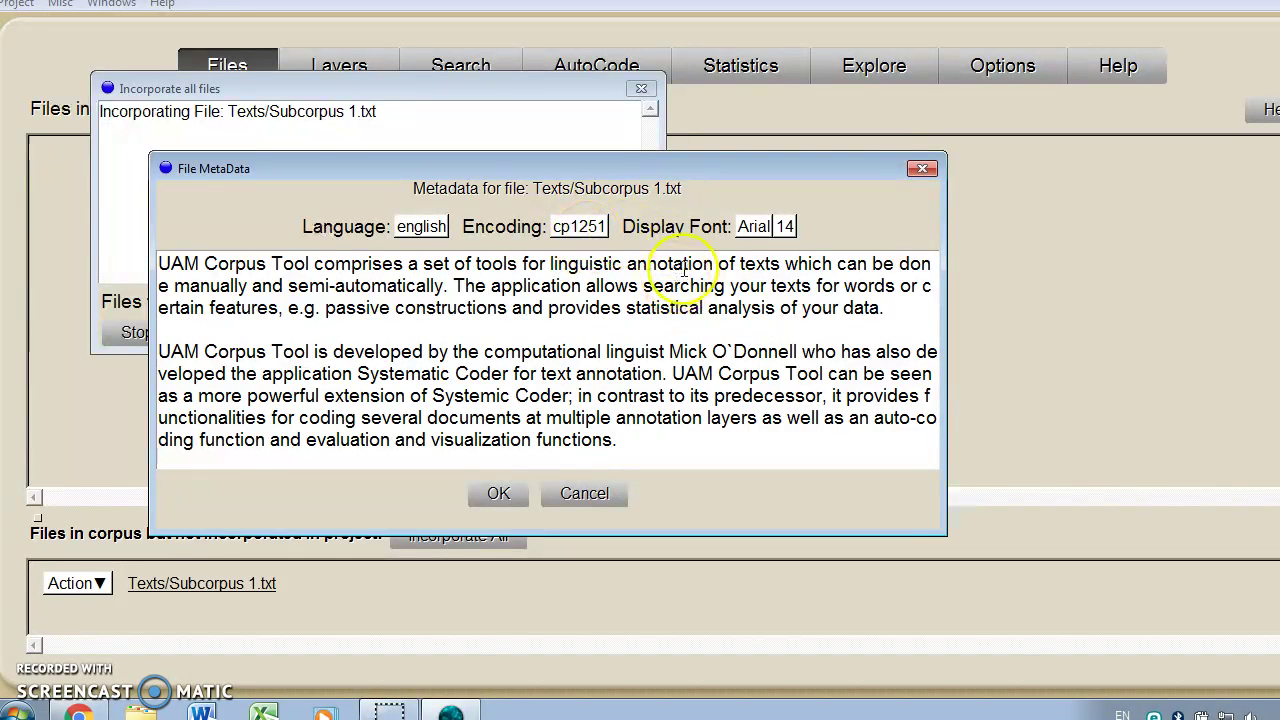
left_click(767, 232)
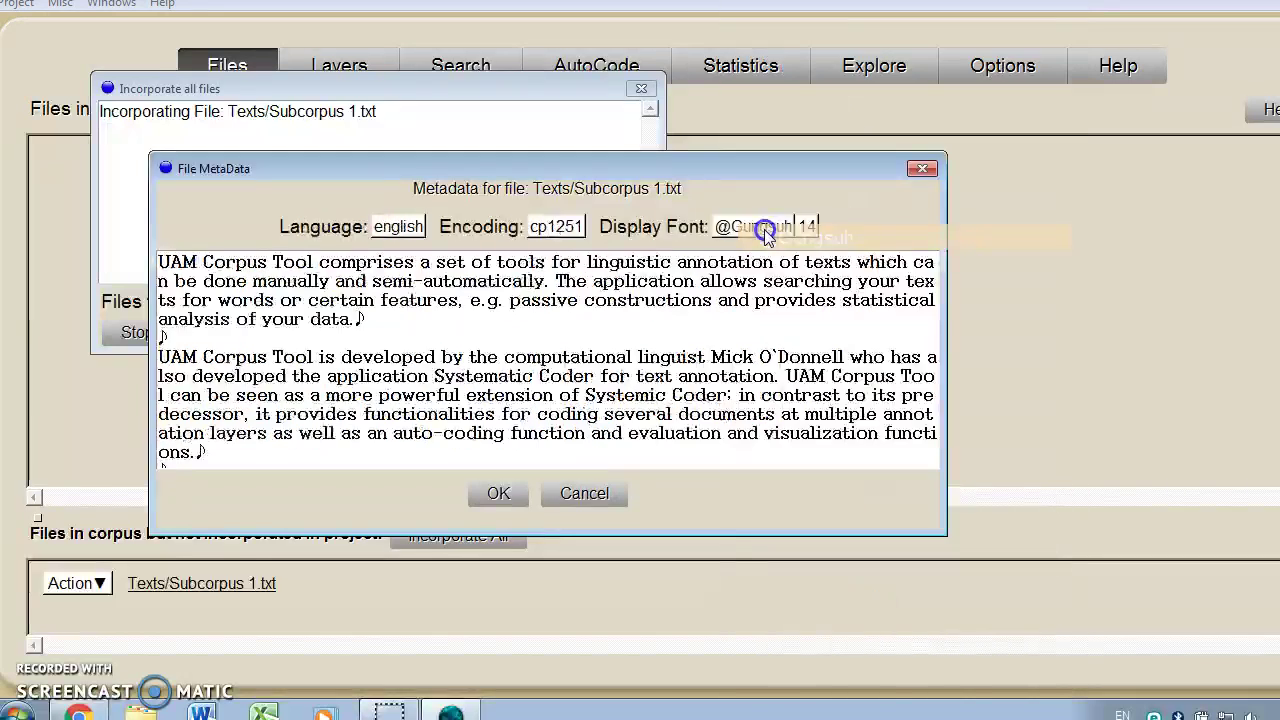
left_click(806, 229)
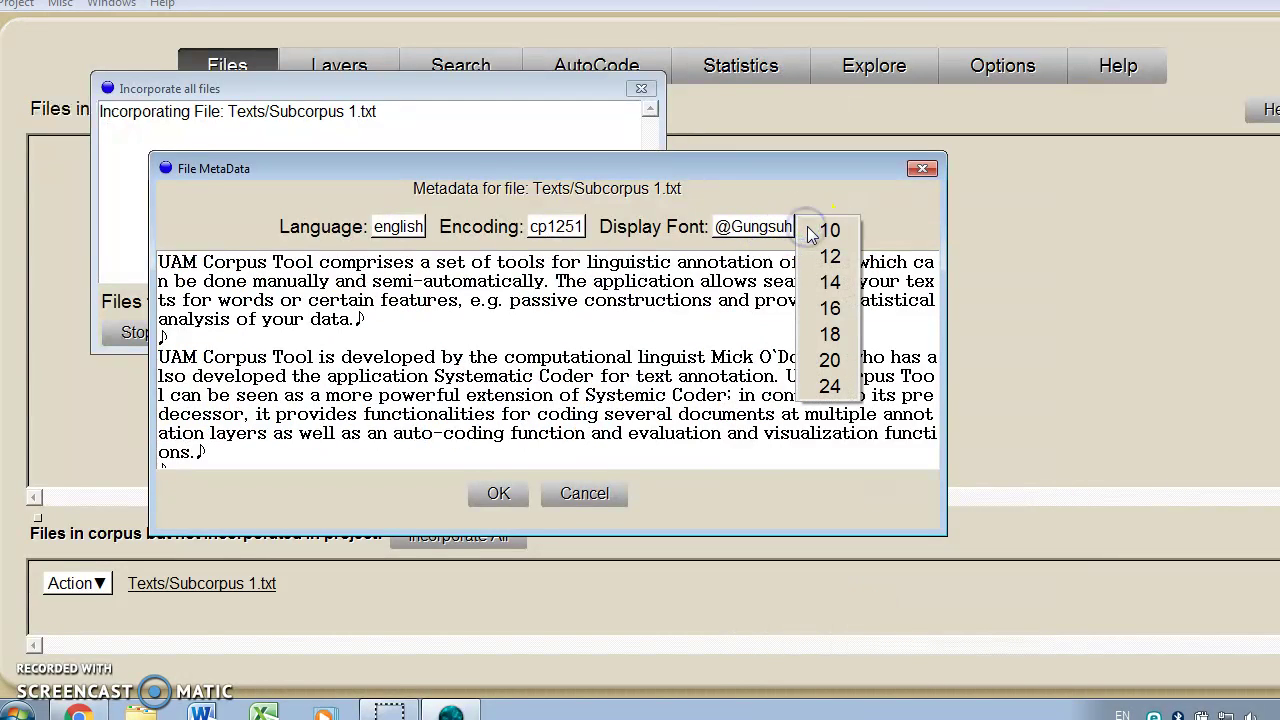
left_click(828, 281)
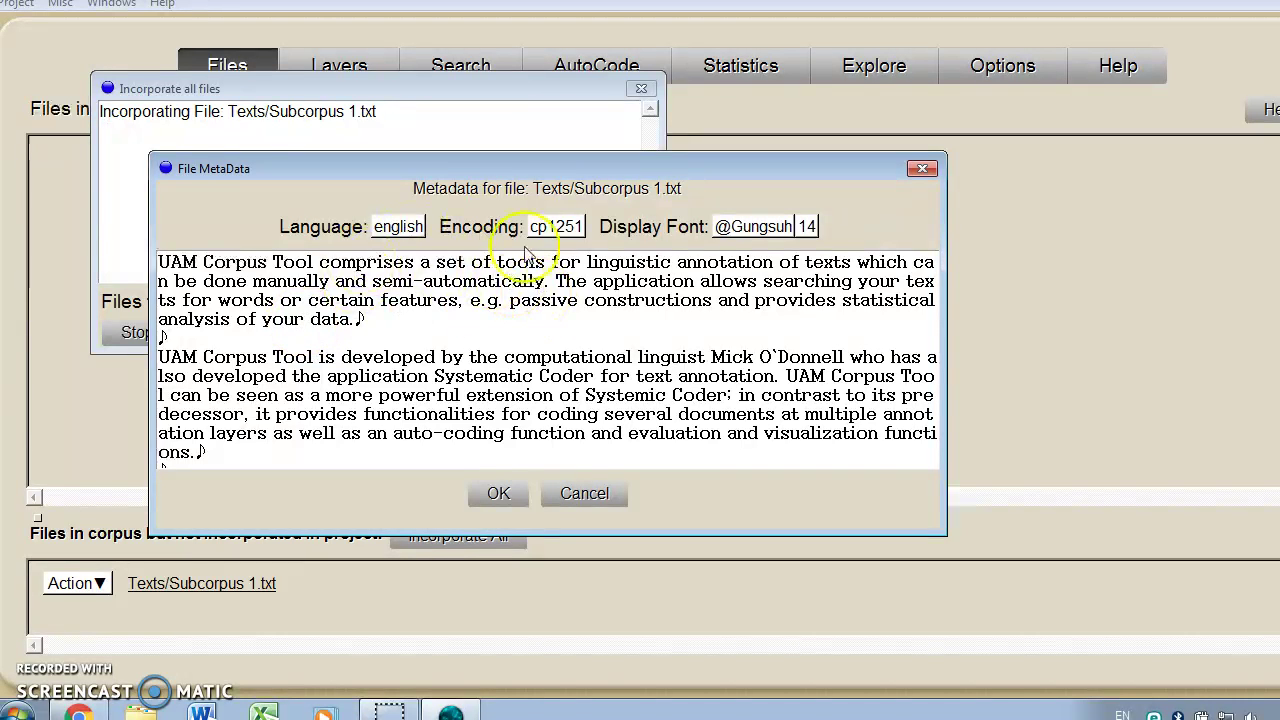
left_click(498, 492)
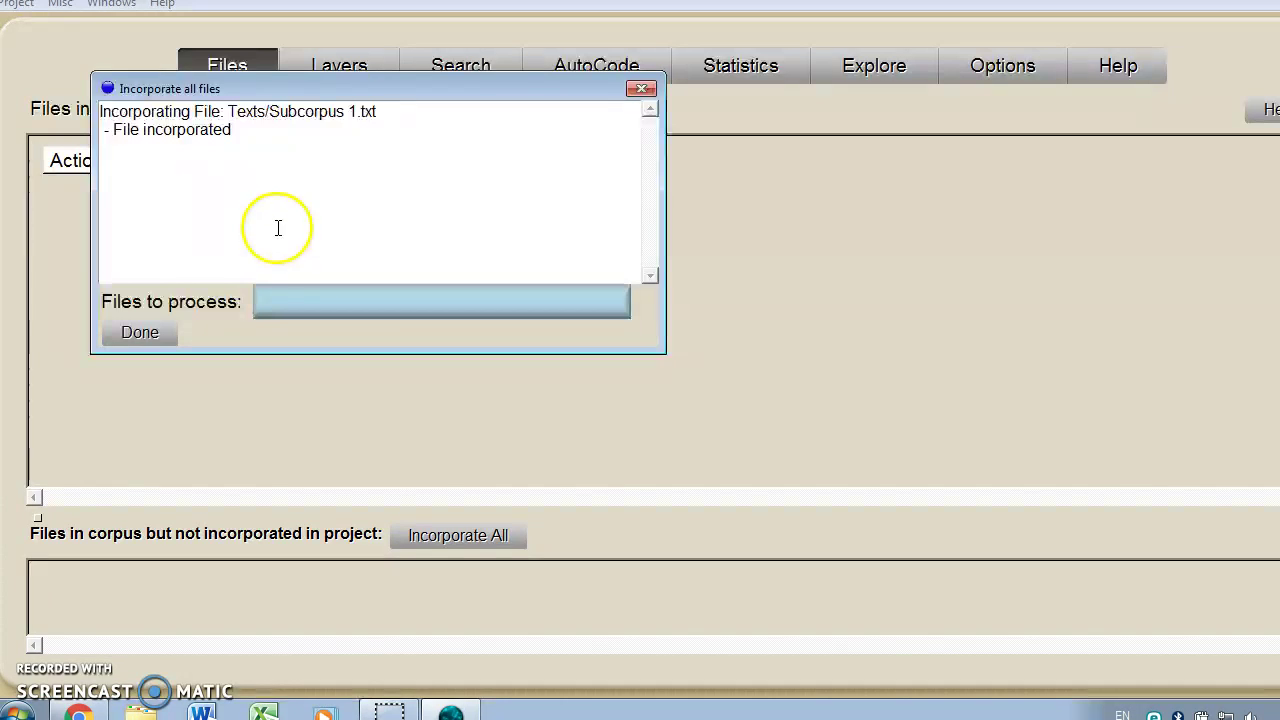
Review Subcorpus 1.txt's basic text stats (195 words, 8 sentences) and close the window
left_click(133, 328)
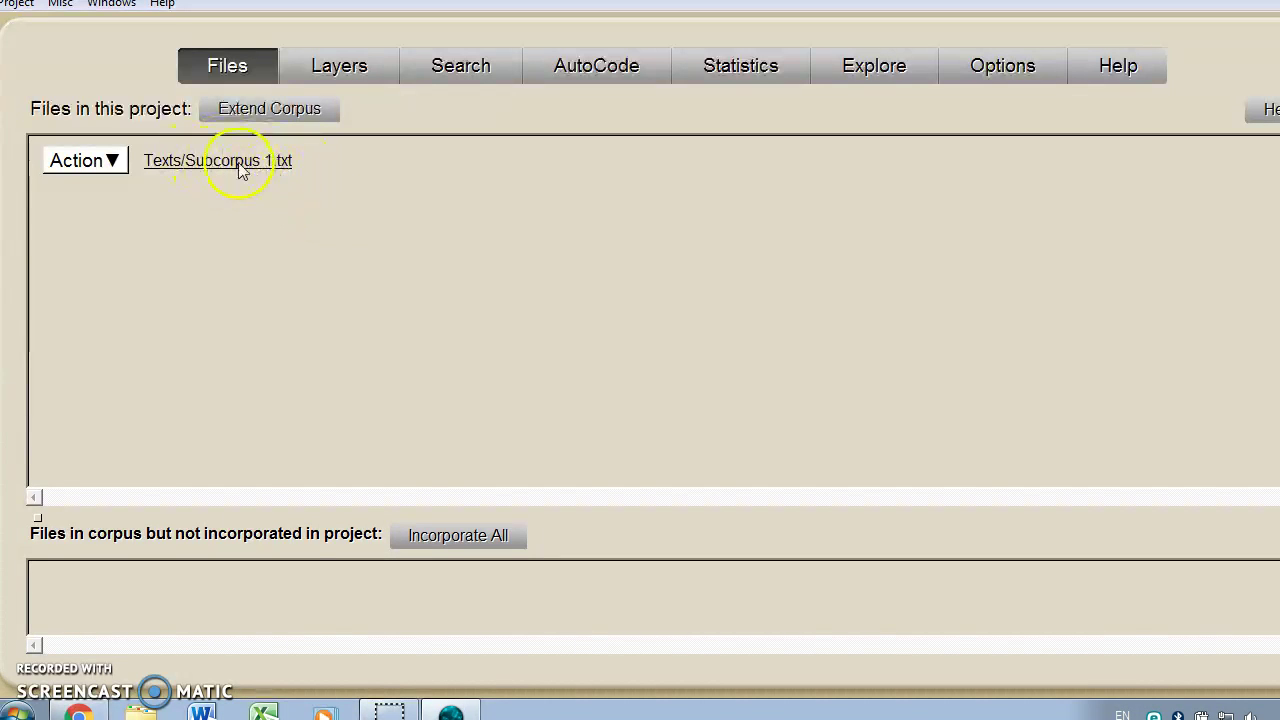
left_click(92, 166)
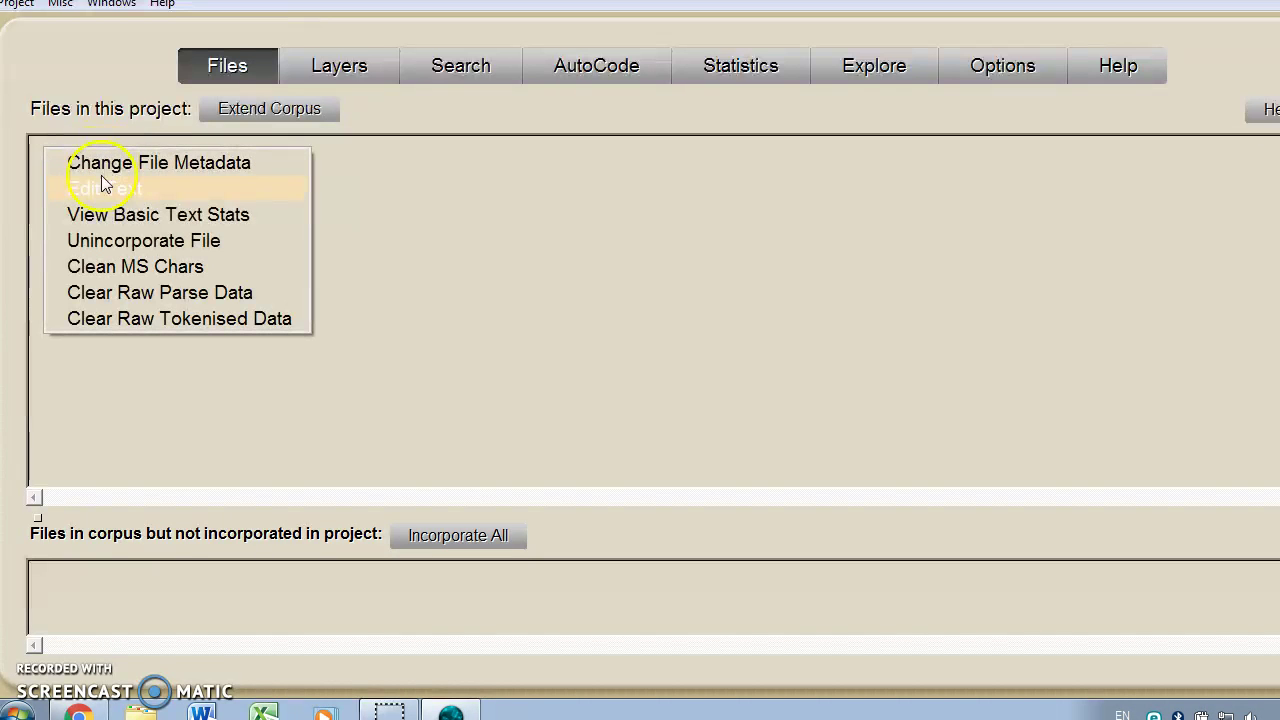
left_click(113, 168)
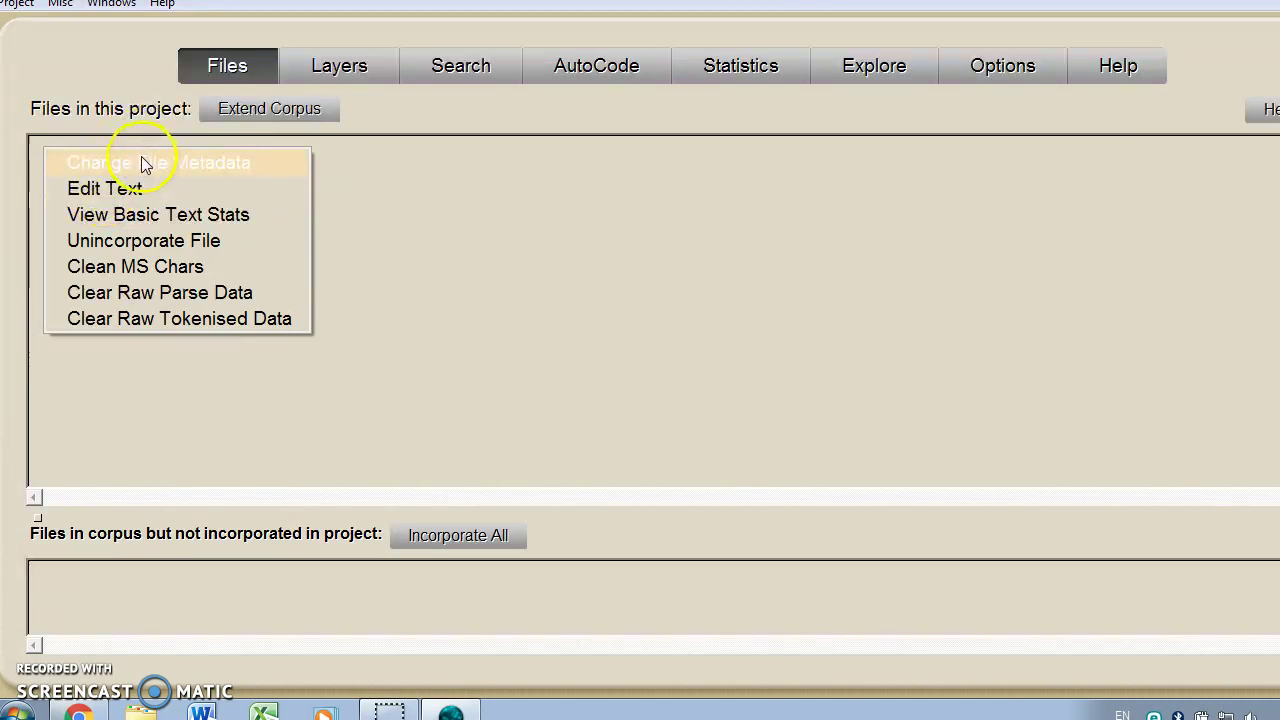
left_click(99, 213)
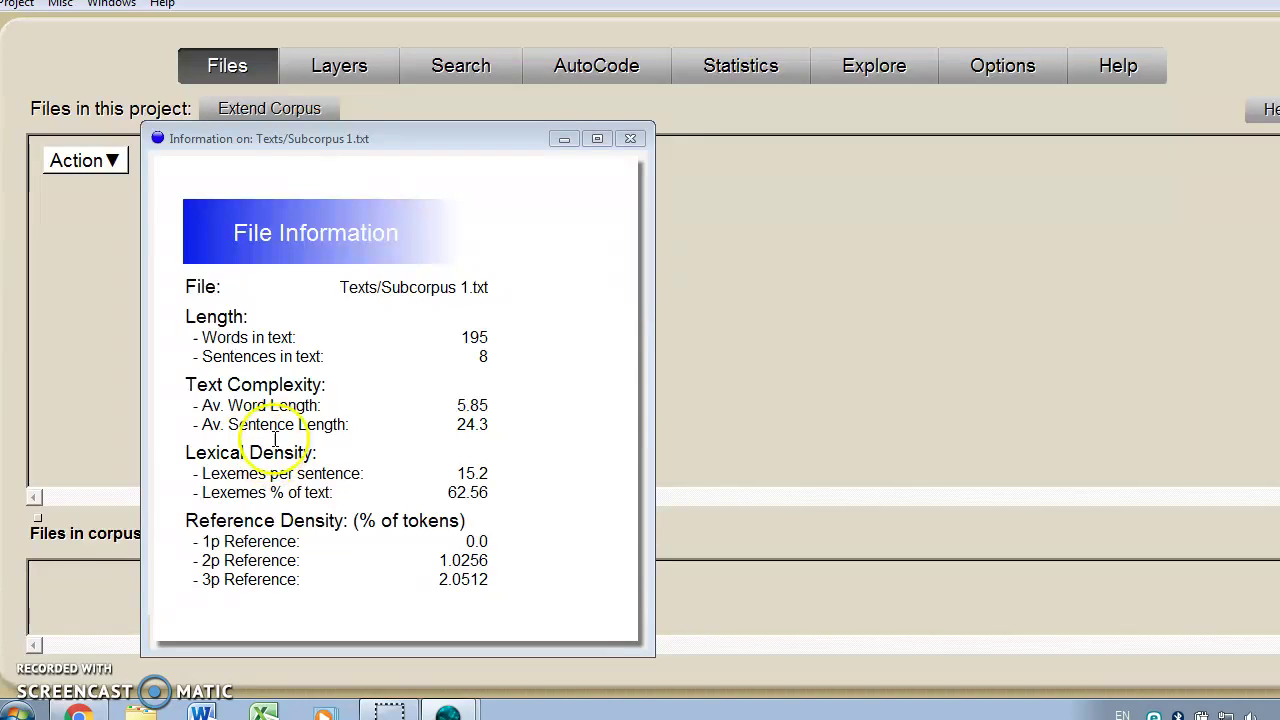
left_click(631, 140)
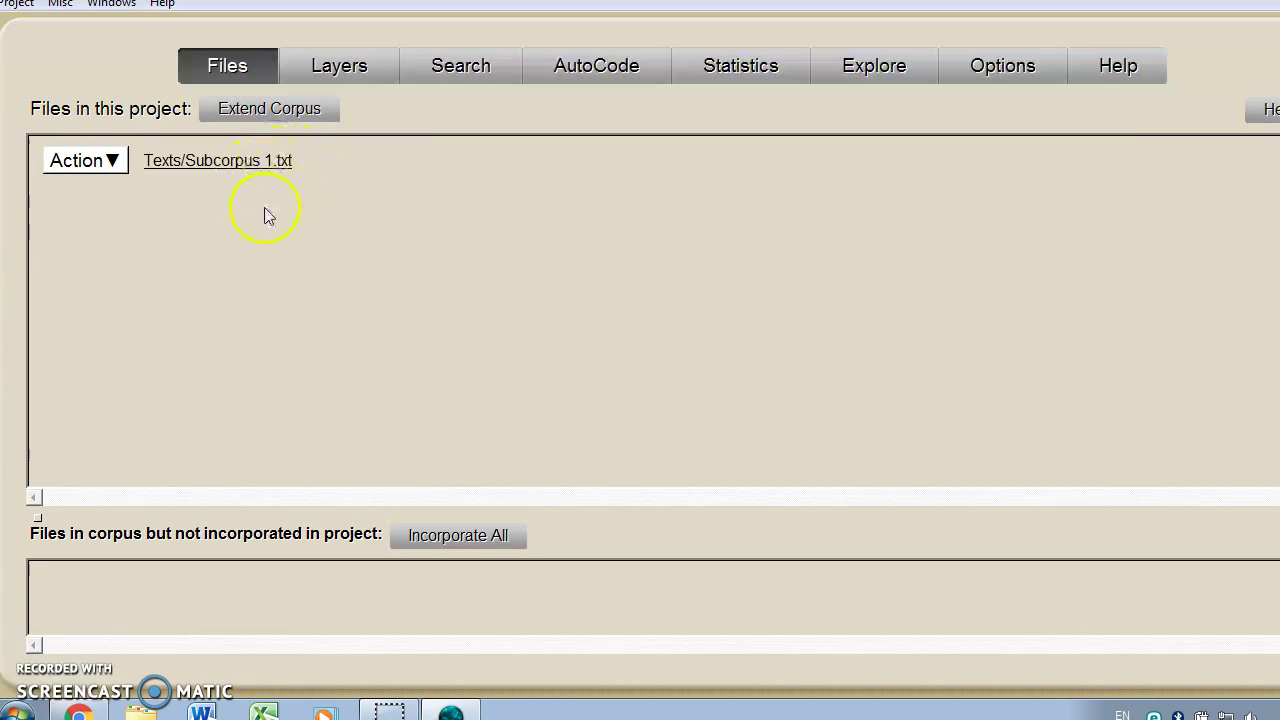
On the Layers page, start a new layer and enter the name Layer_1
left_click(353, 71)
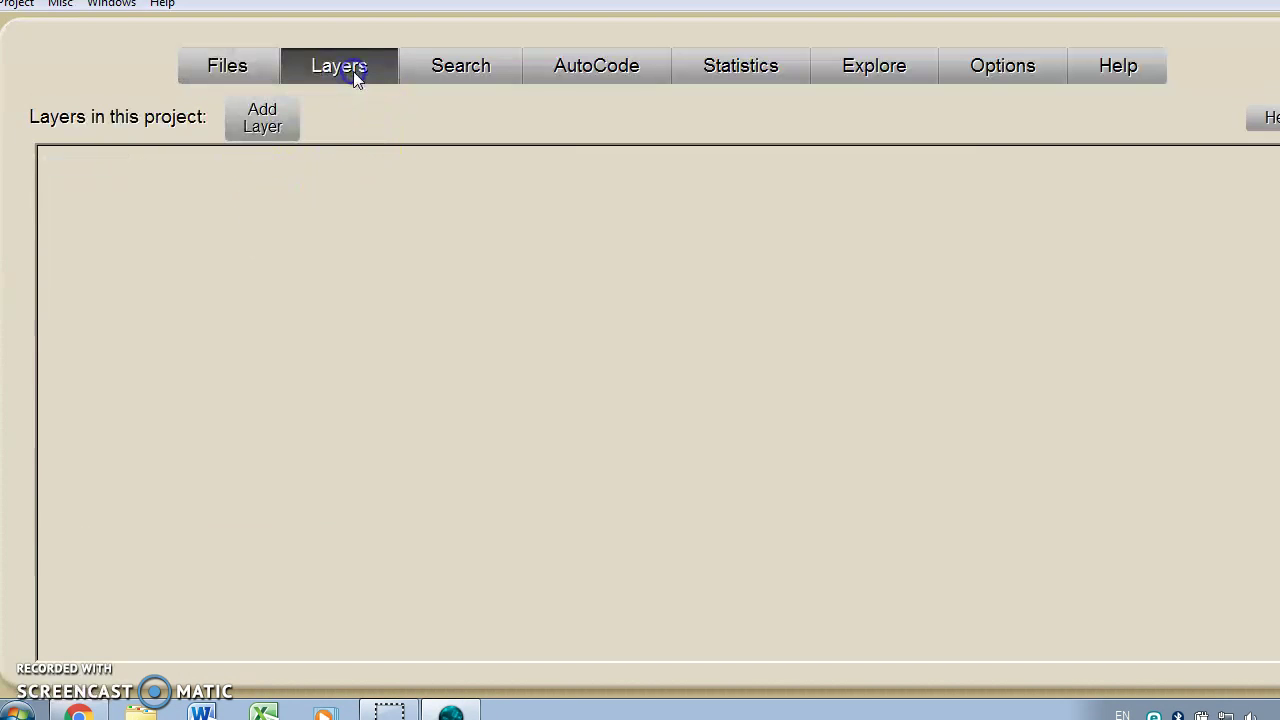
left_click(266, 118)
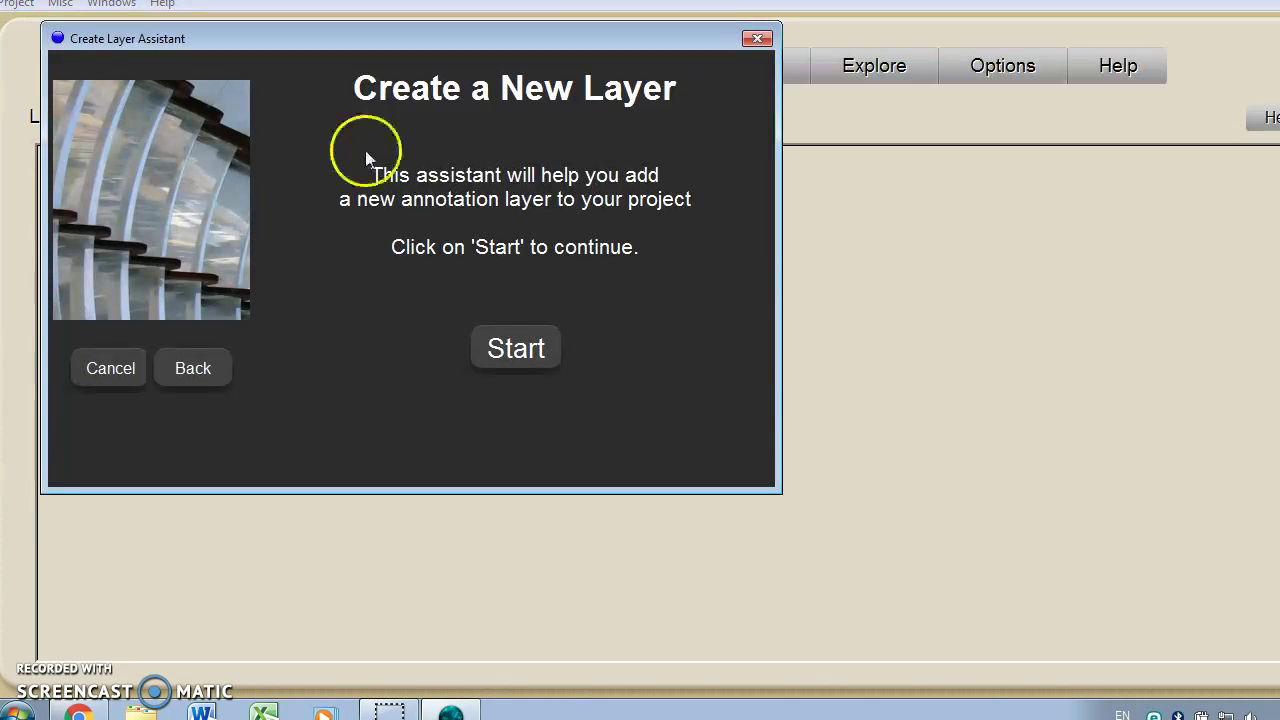
left_click(510, 349)
left_click(486, 291)
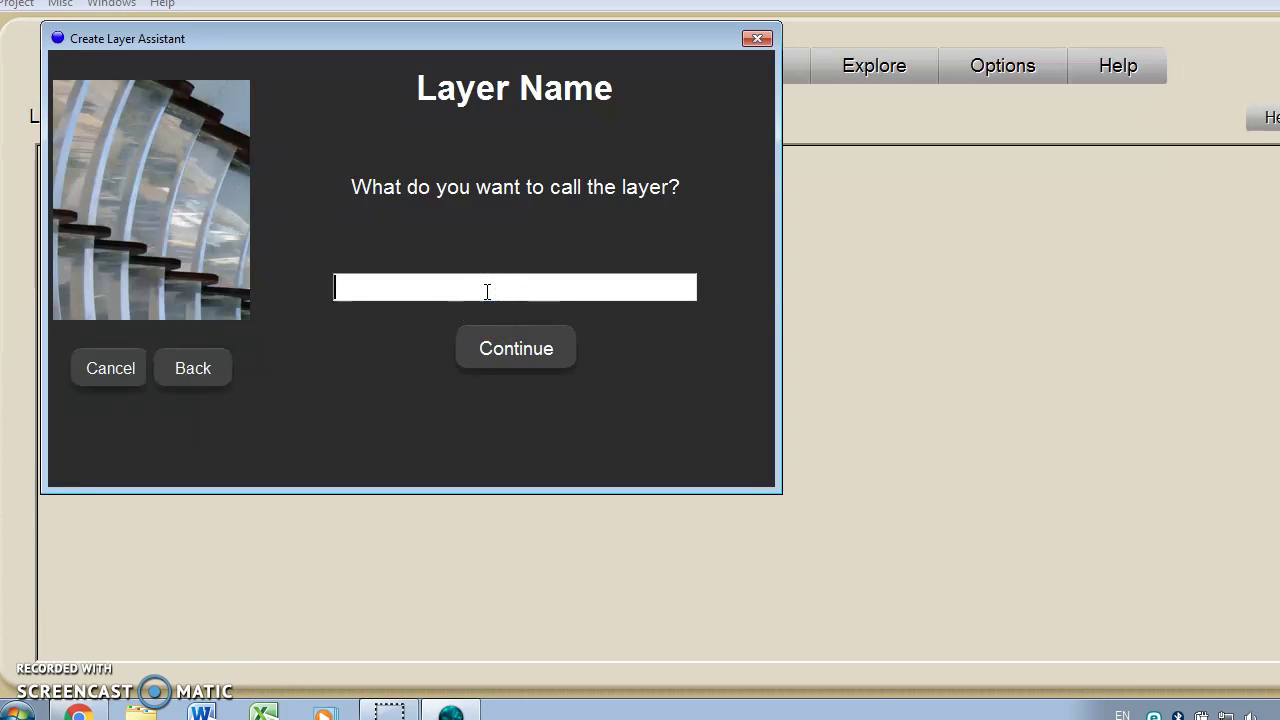
type("Layer_1")
left_click(487, 289)
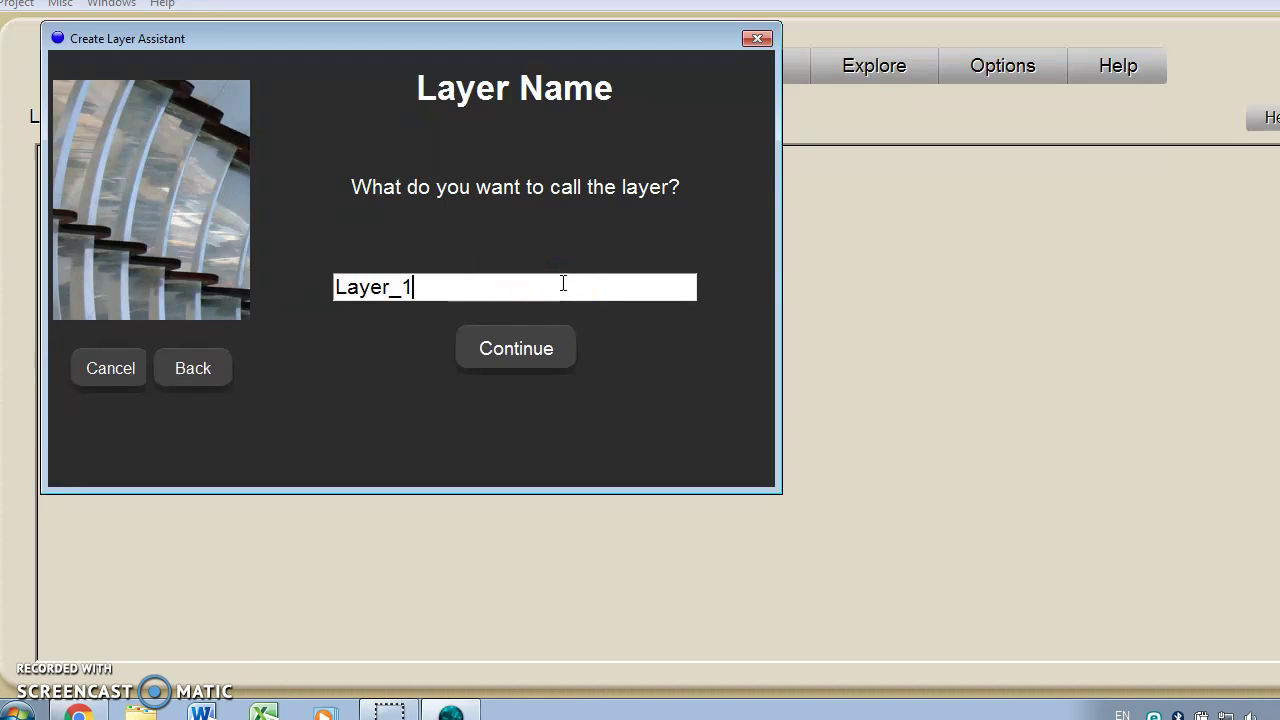
left_click(415, 287)
left_click(386, 287)
left_click(456, 286)
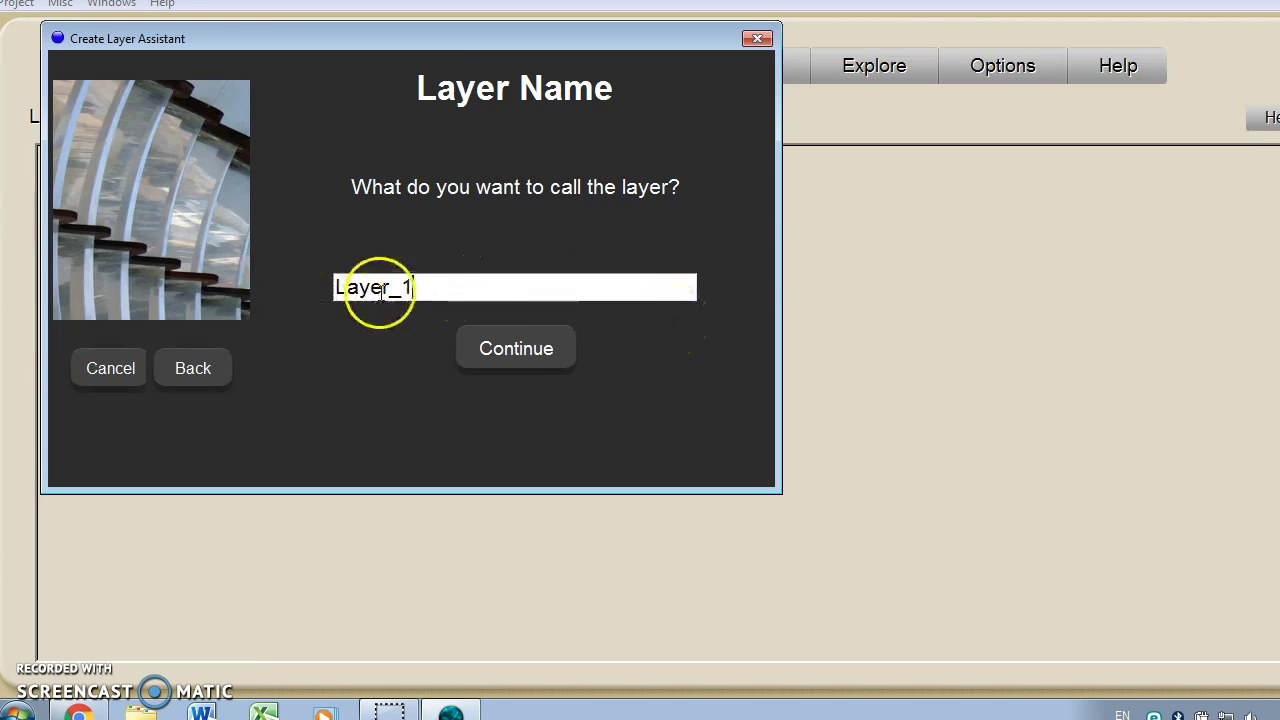
Make Layer_1 an automatic part-of-speech layer using the Stanford Extended tagger
left_click(495, 350)
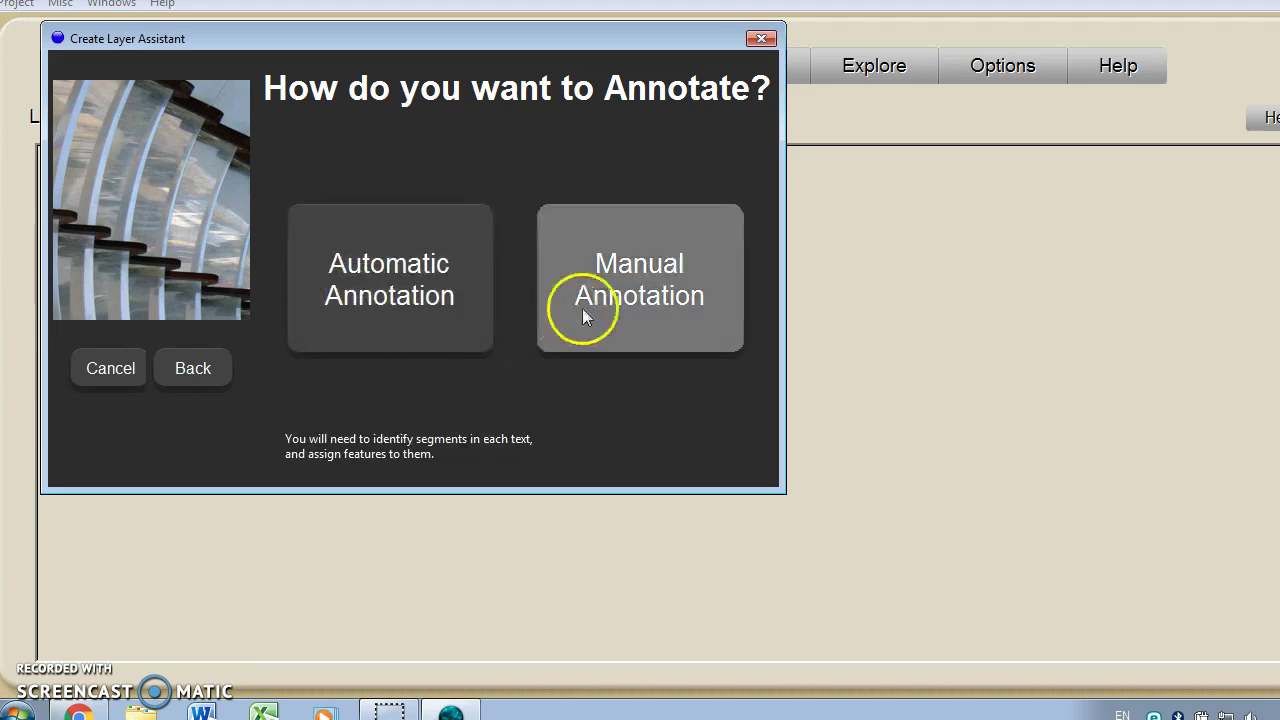
left_click(435, 275)
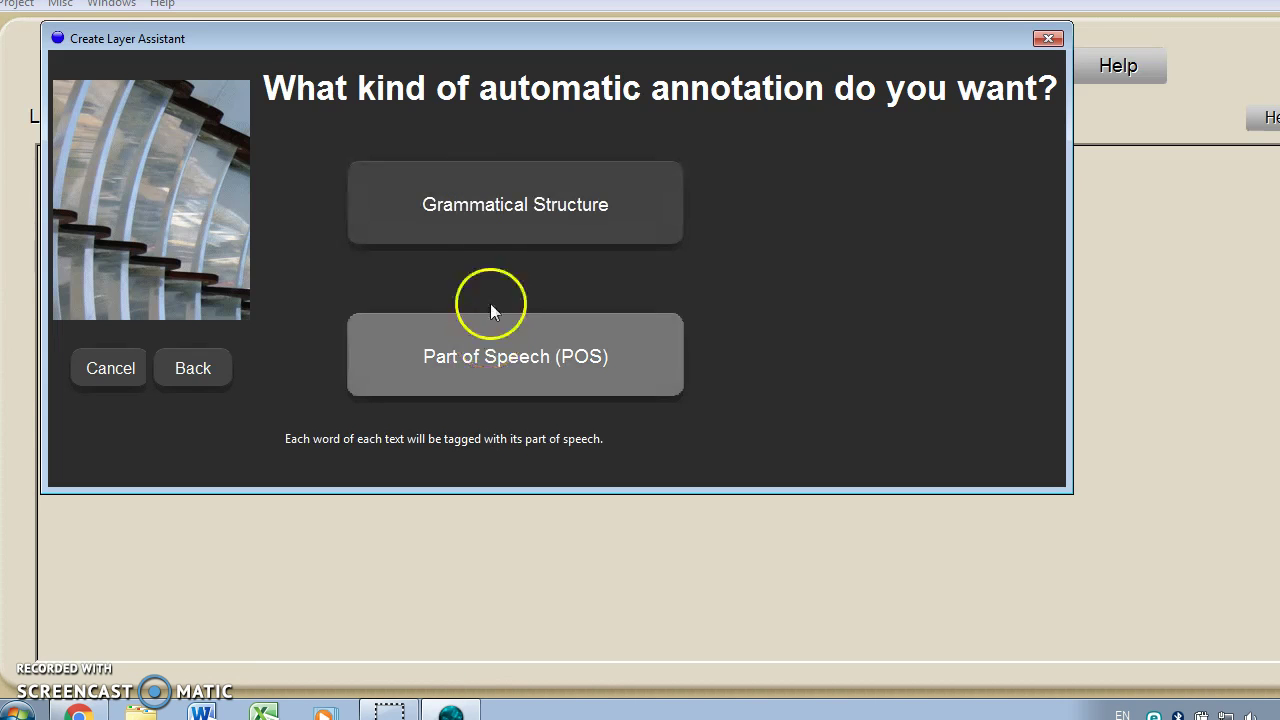
left_click(503, 356)
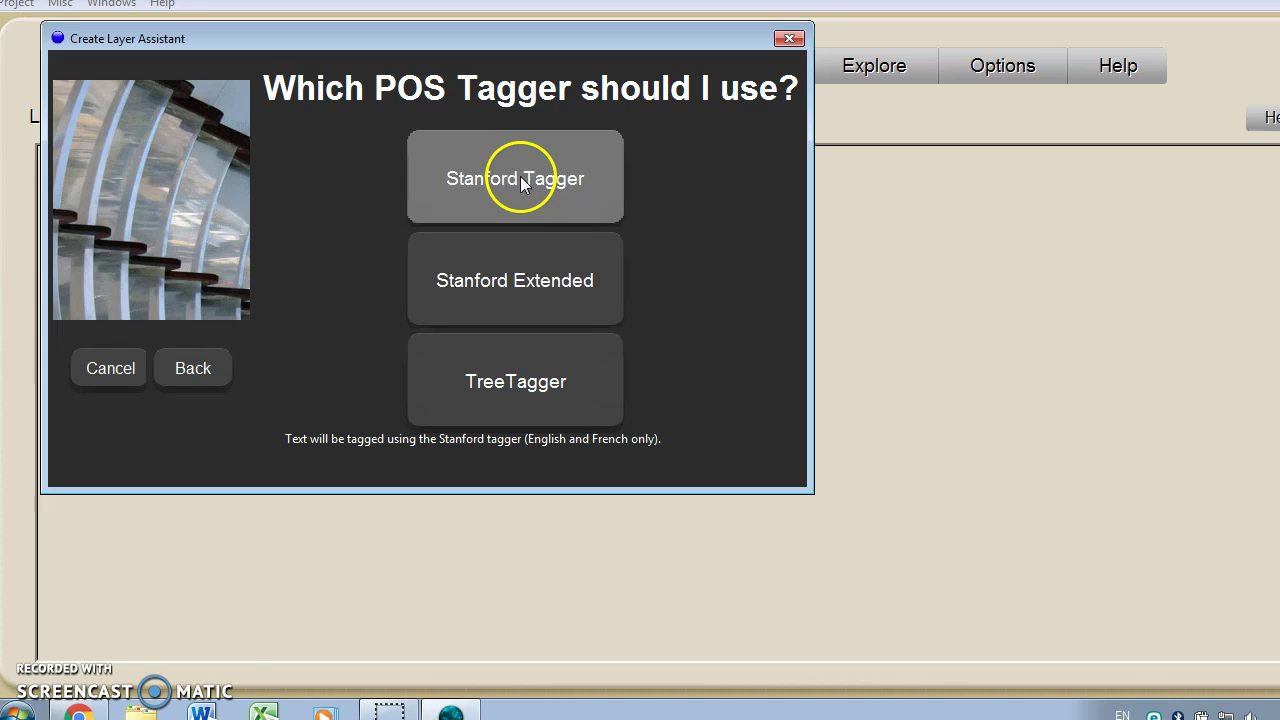
left_click(506, 277)
Create Layer_1 and open its scheme with token as the start feature
left_click(505, 419)
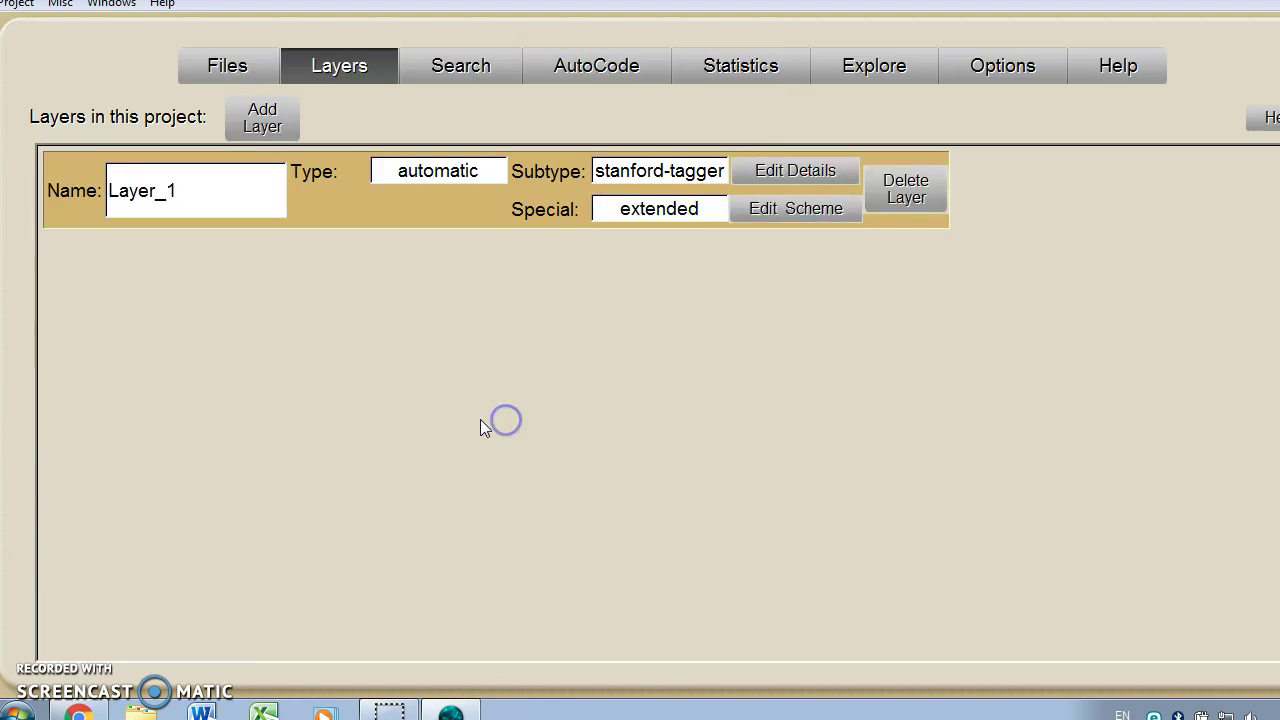
left_click(767, 211)
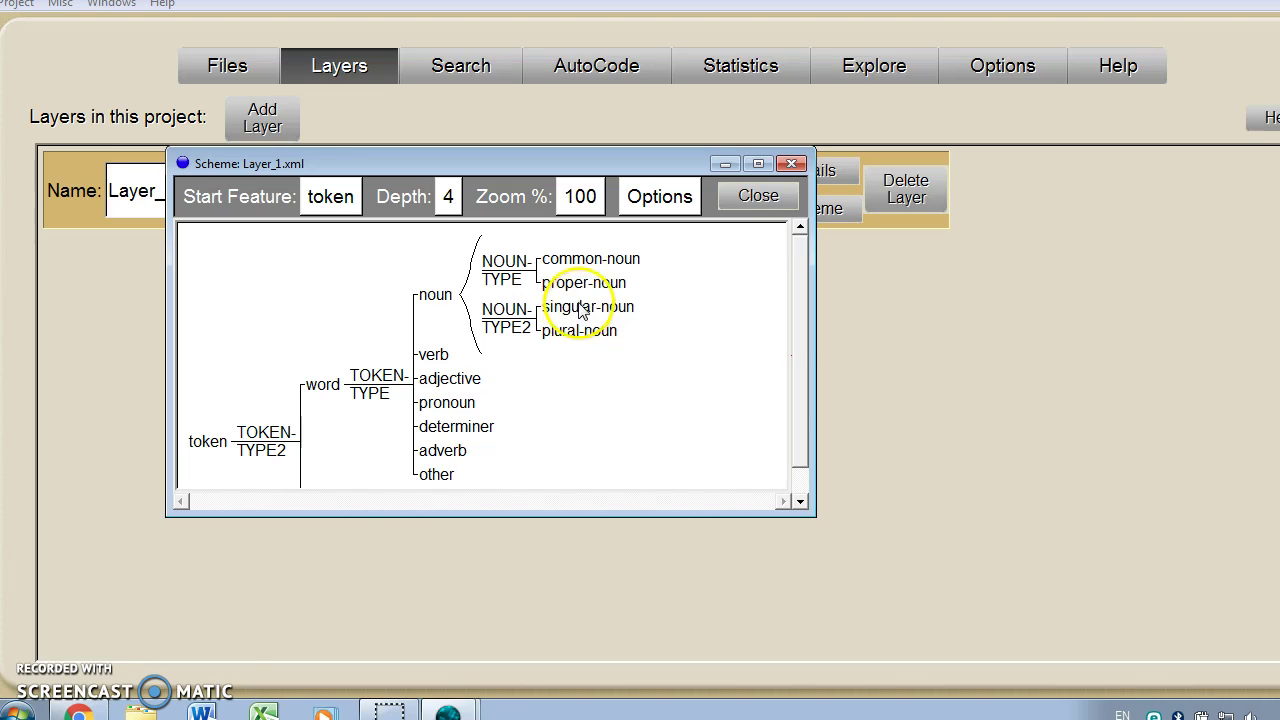
left_click(346, 199)
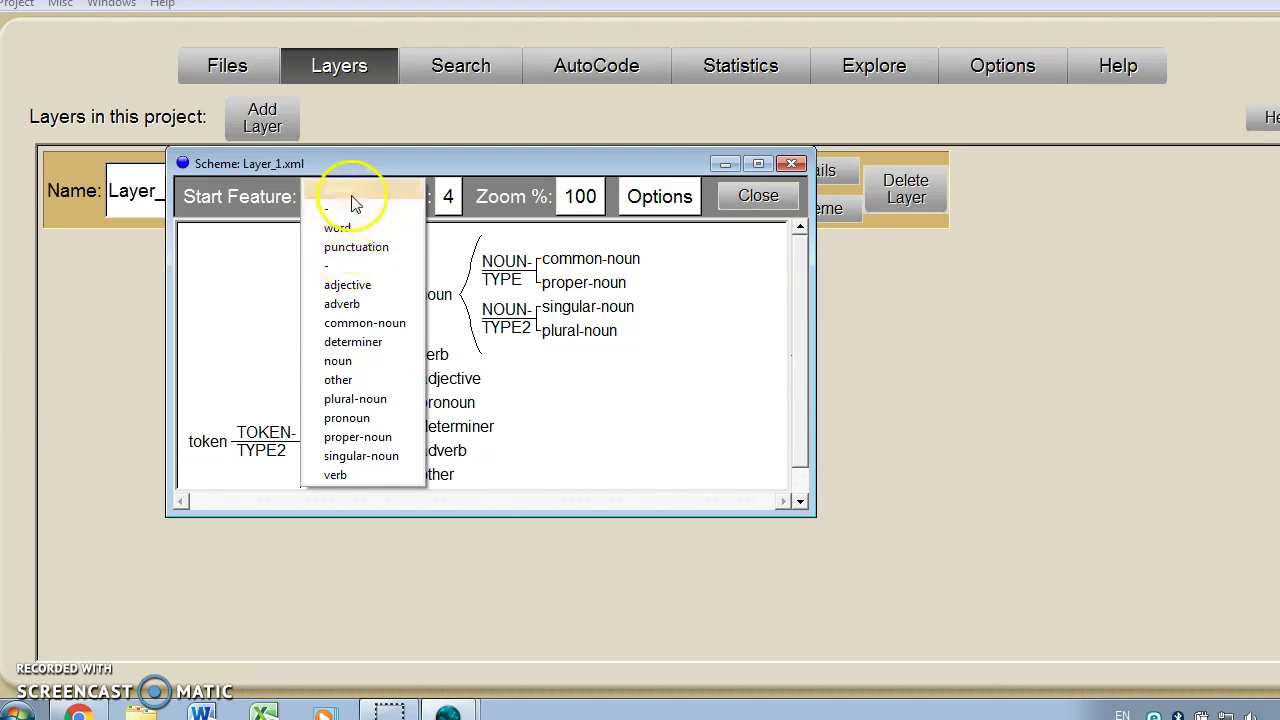
left_click(350, 197)
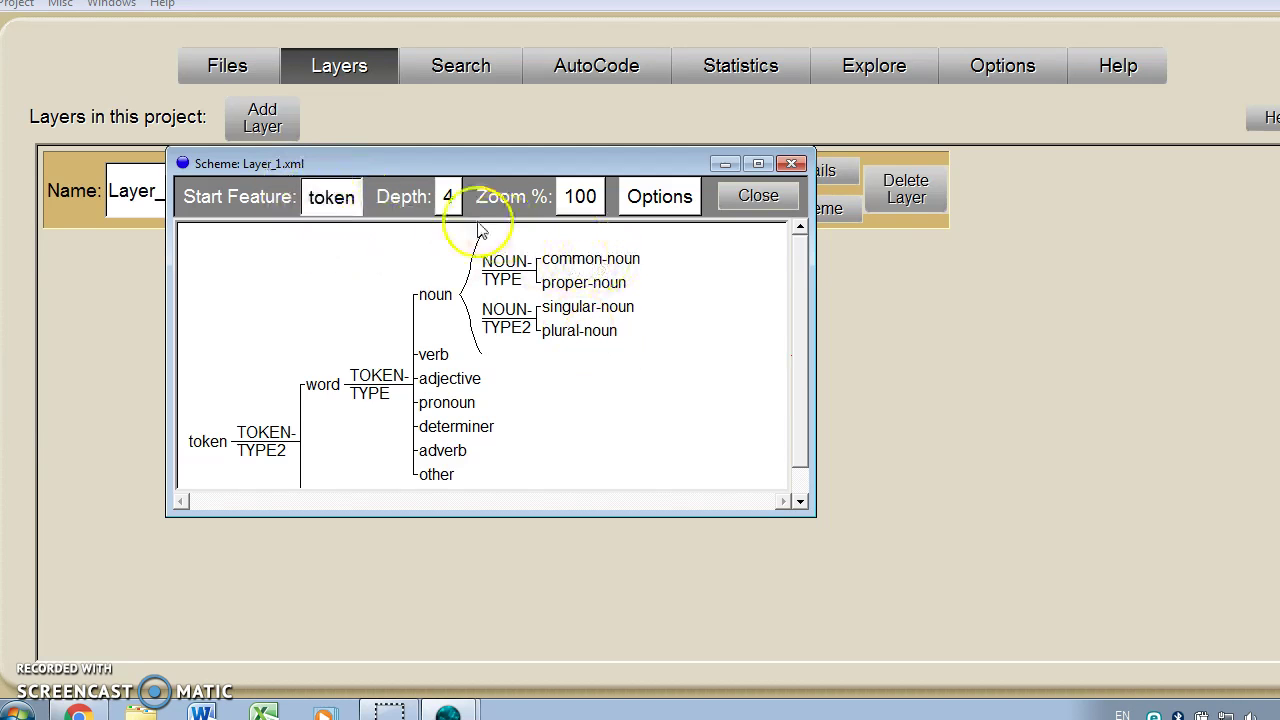
Show the scheme tree at depth 2 and 100% zoom, with glosses turned on
left_click(447, 198)
left_click(449, 207)
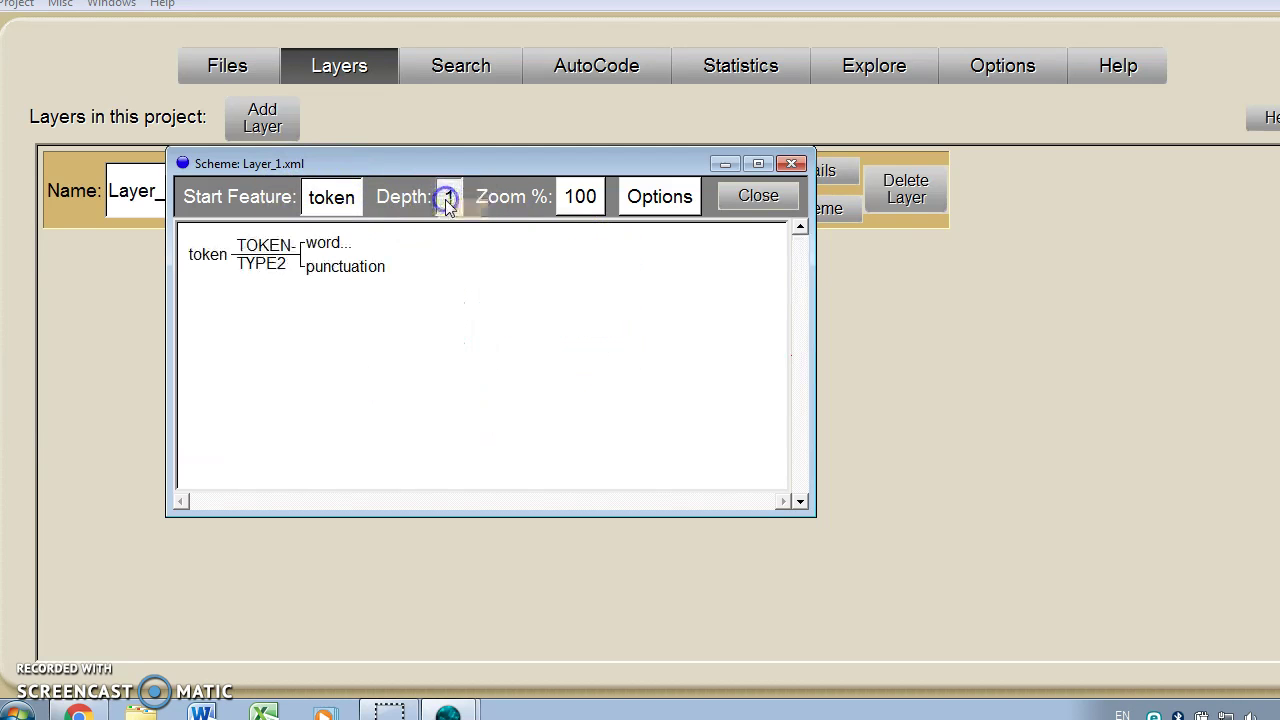
left_click(451, 197)
left_click(460, 229)
left_click(580, 196)
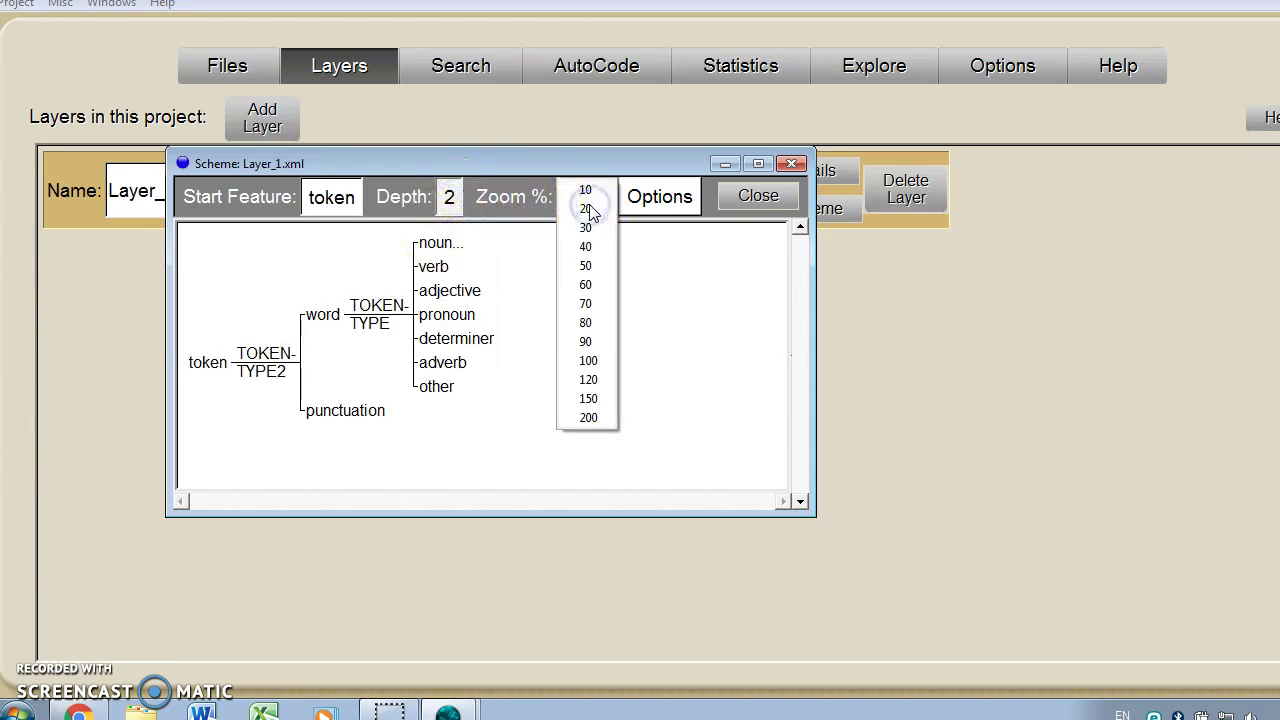
left_click(588, 361)
key("BackSpace")
left_click(578, 200)
left_click(596, 362)
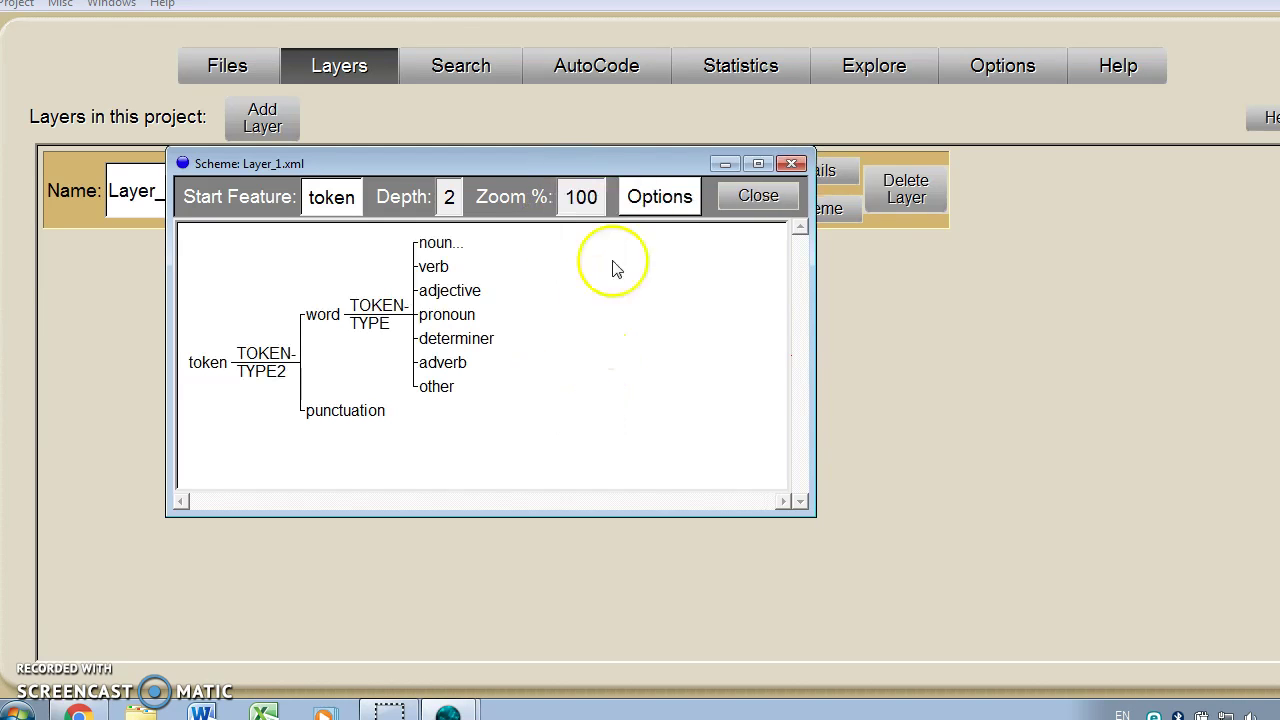
left_click(652, 200)
left_click(692, 209)
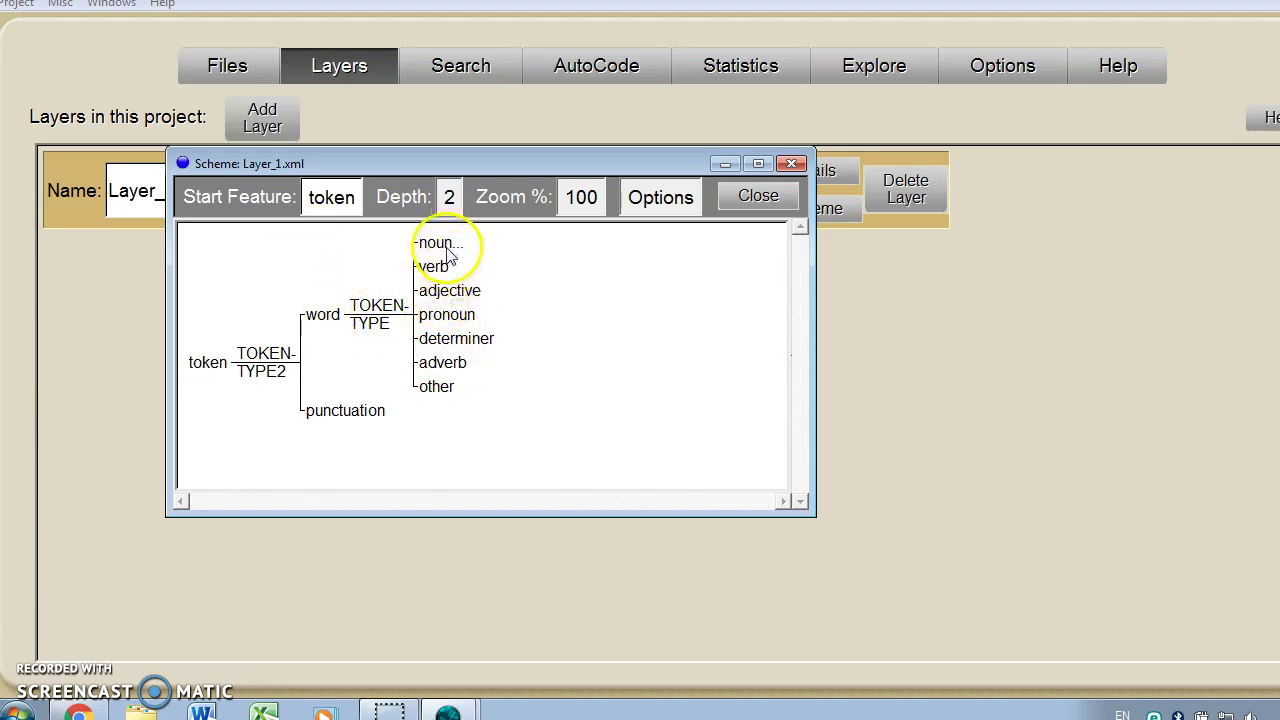
Give the noun feature the gloss 'Important' and close the Layer_1 scheme
left_click(441, 244)
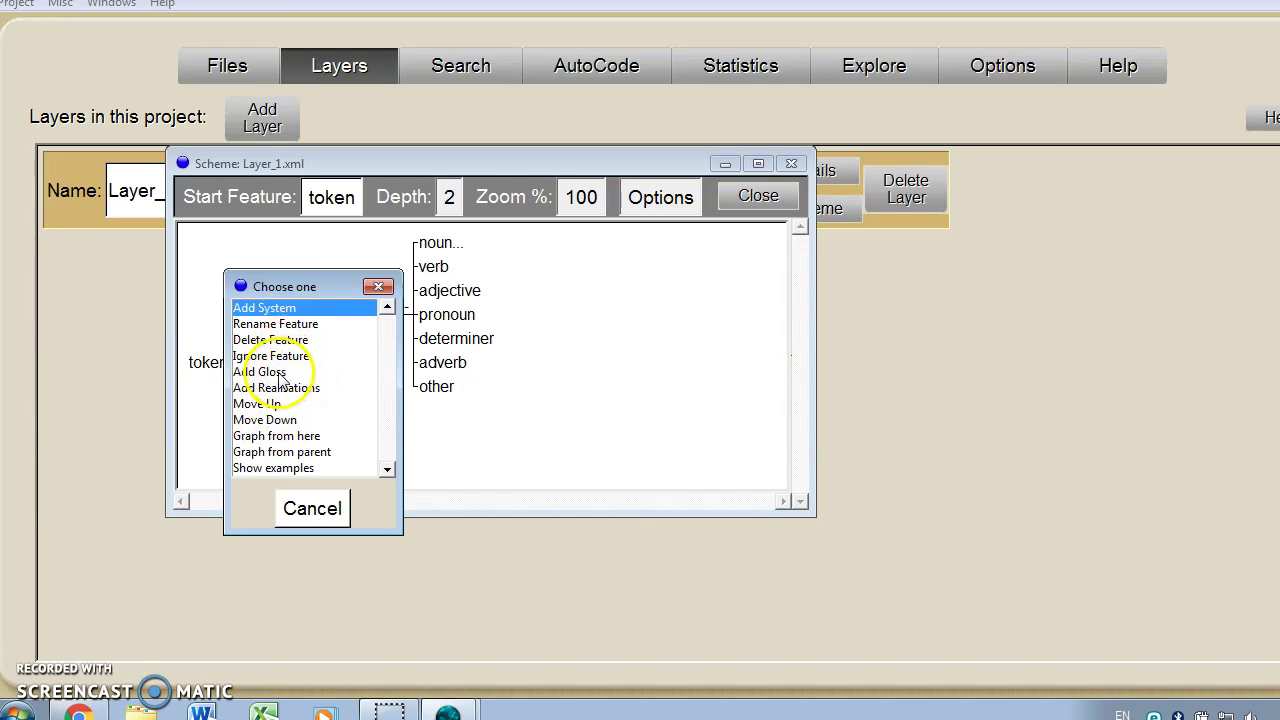
double_click(280, 375)
left_click(490, 310)
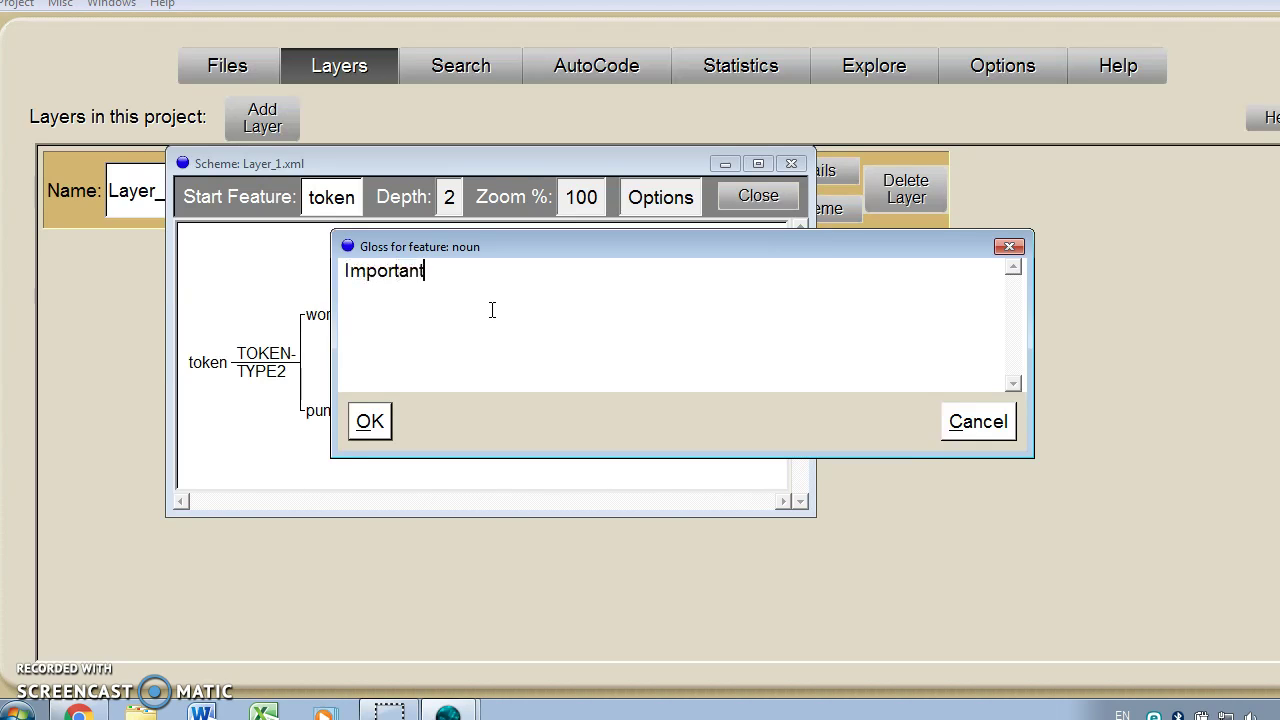
left_click(370, 422)
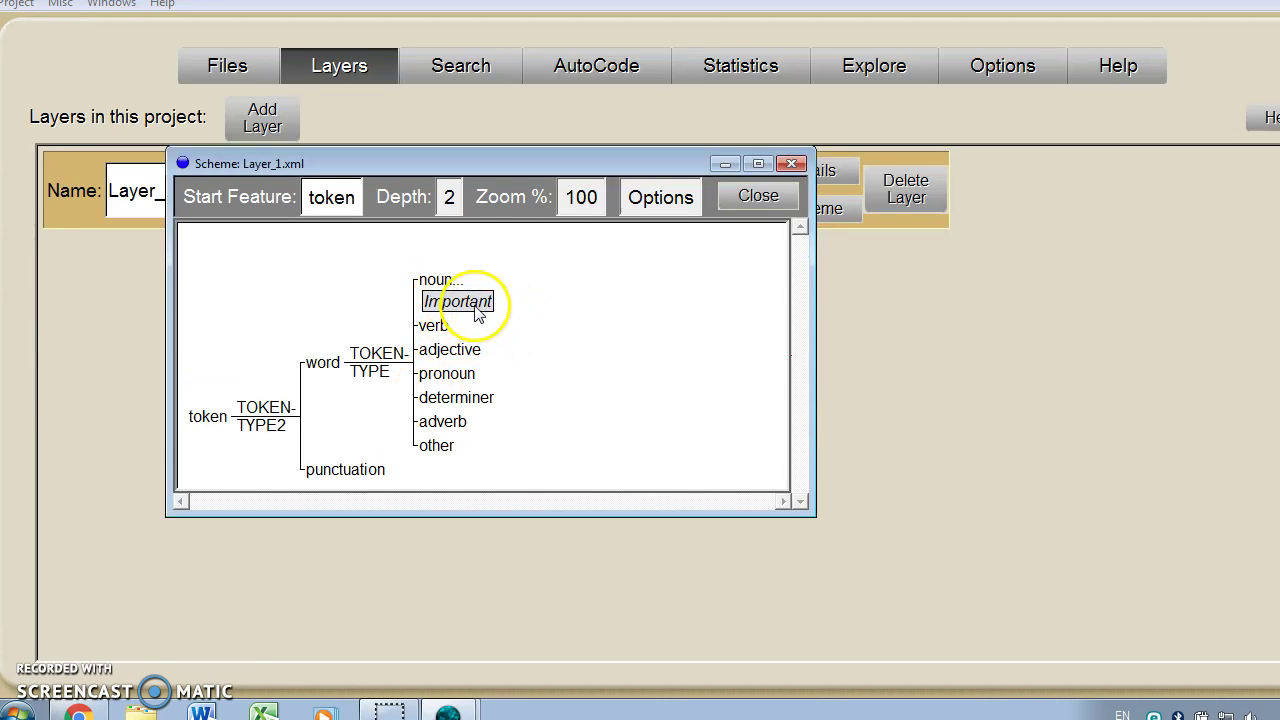
left_click(760, 196)
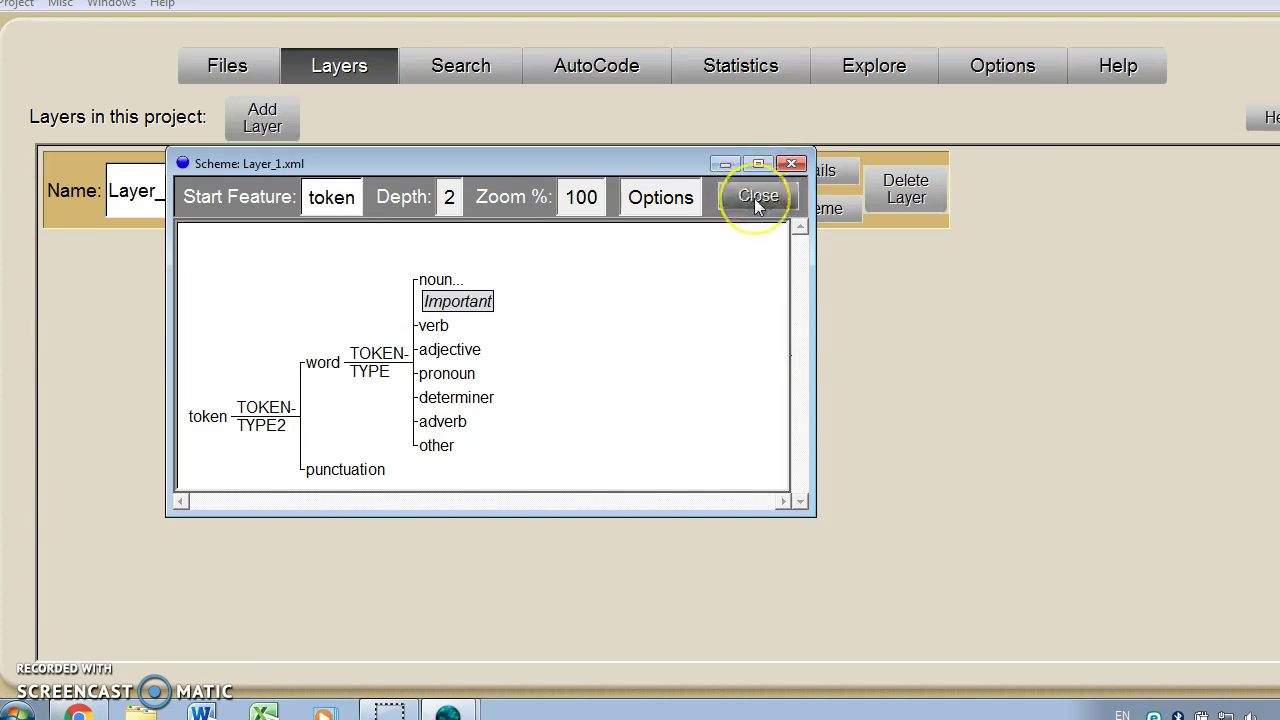
left_click(756, 197)
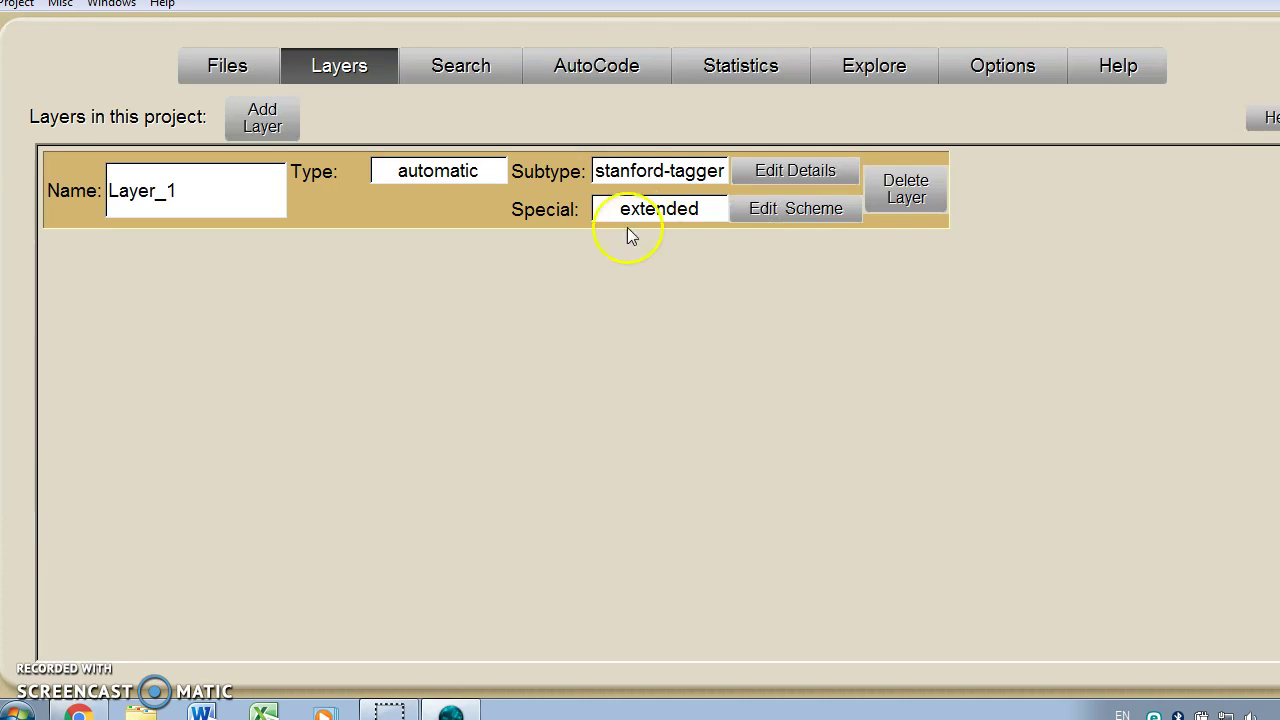
Start a second layer in the Create Layer Assistant and name it Layer_2
left_click(257, 122)
left_click(518, 368)
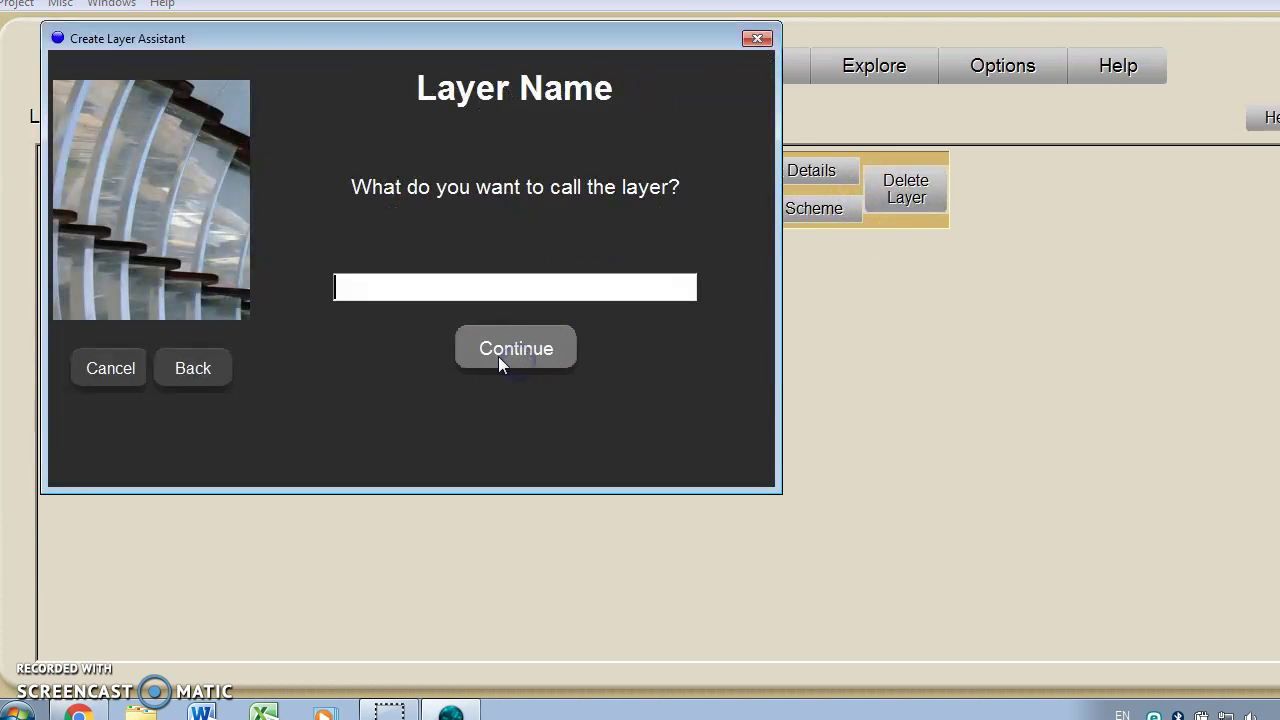
left_click(465, 285)
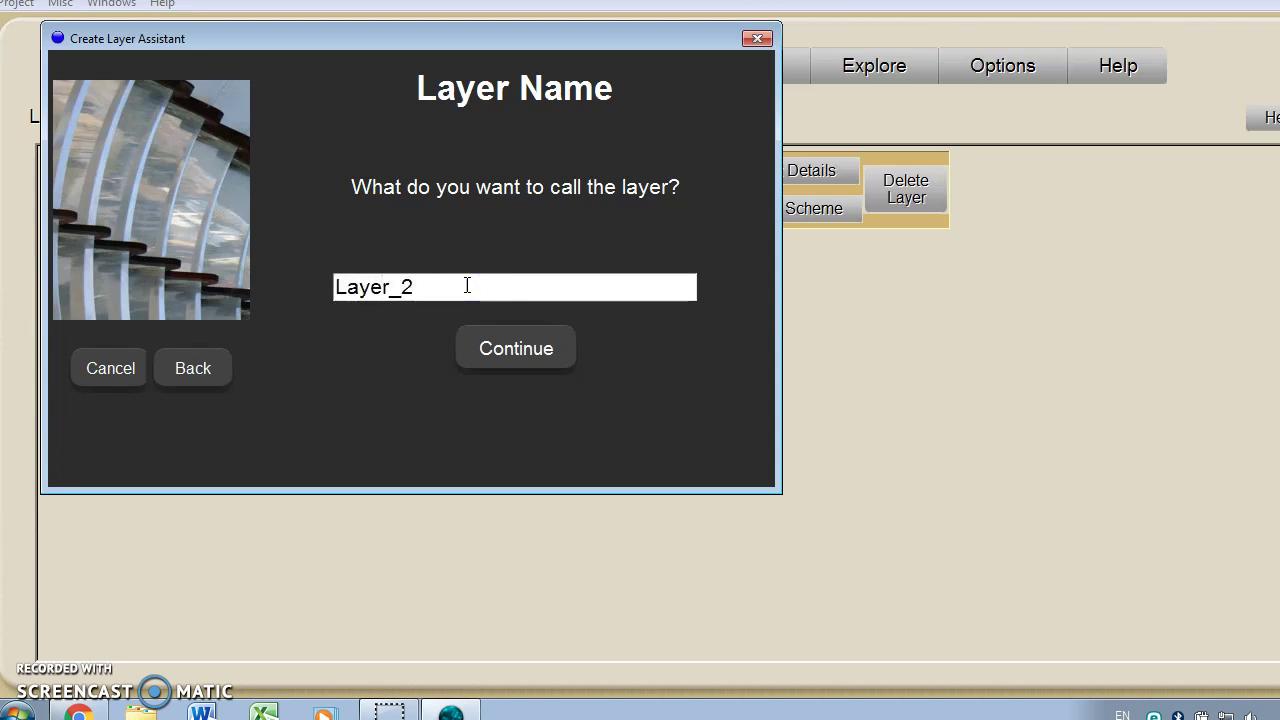
left_click(516, 345)
left_click(615, 298)
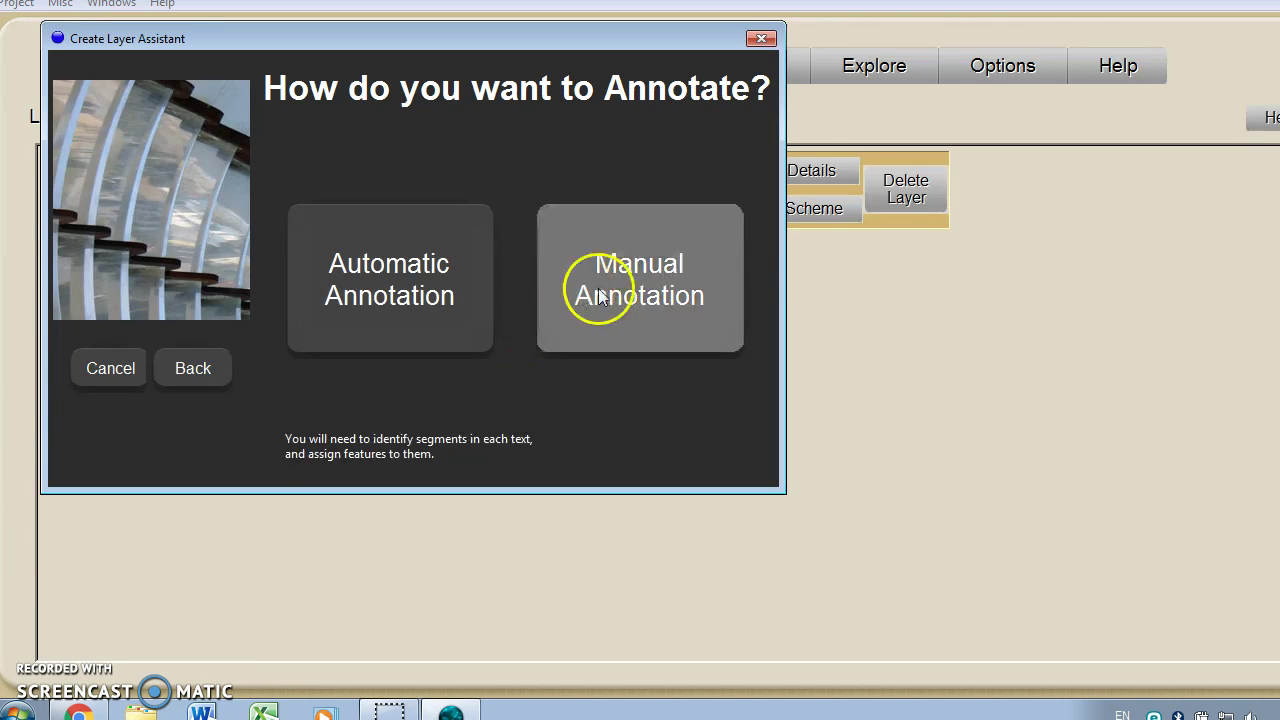
Make Layer_2 a manual layer using the built-in Clause Grammar scheme
left_click(620, 285)
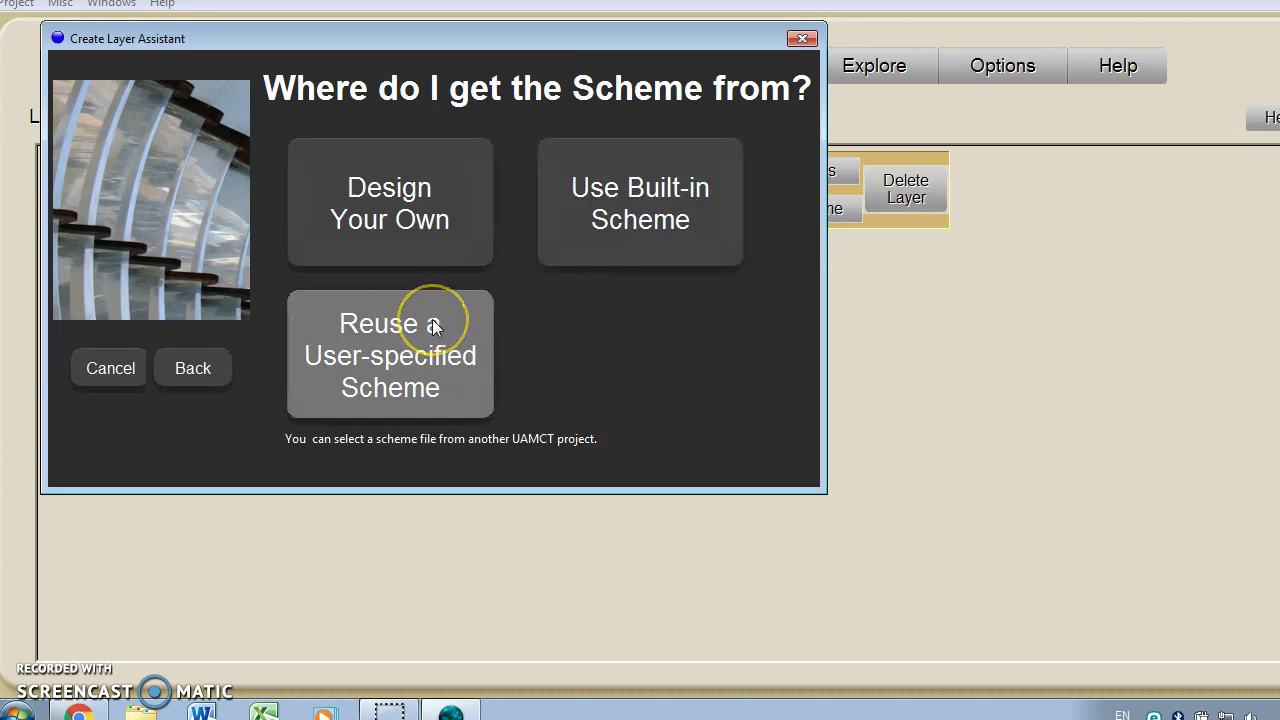
left_click(433, 394)
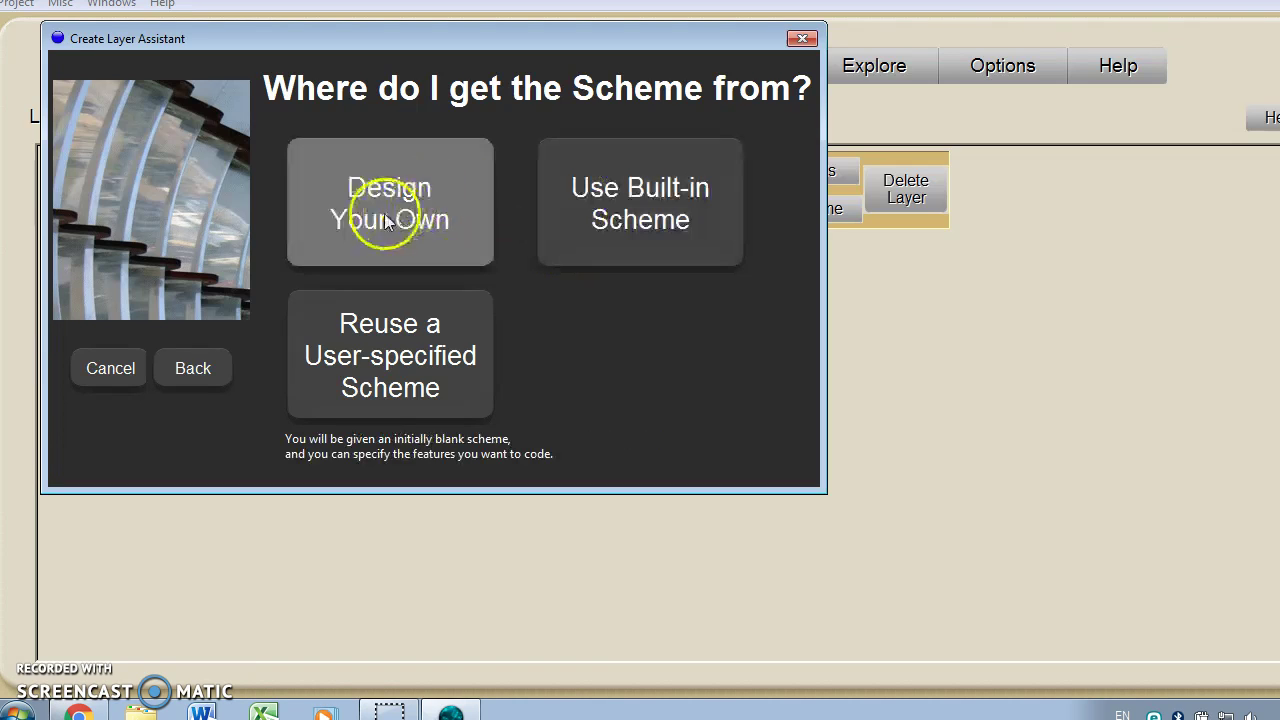
left_click(629, 210)
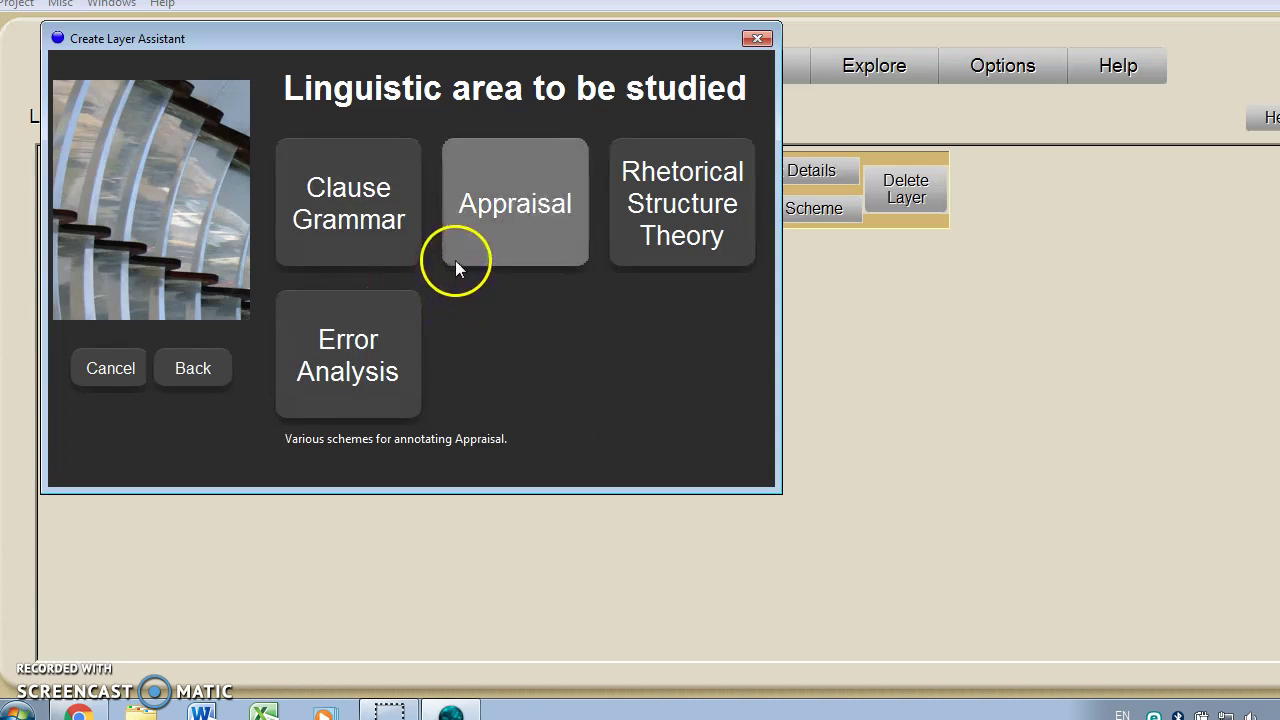
left_click(396, 199)
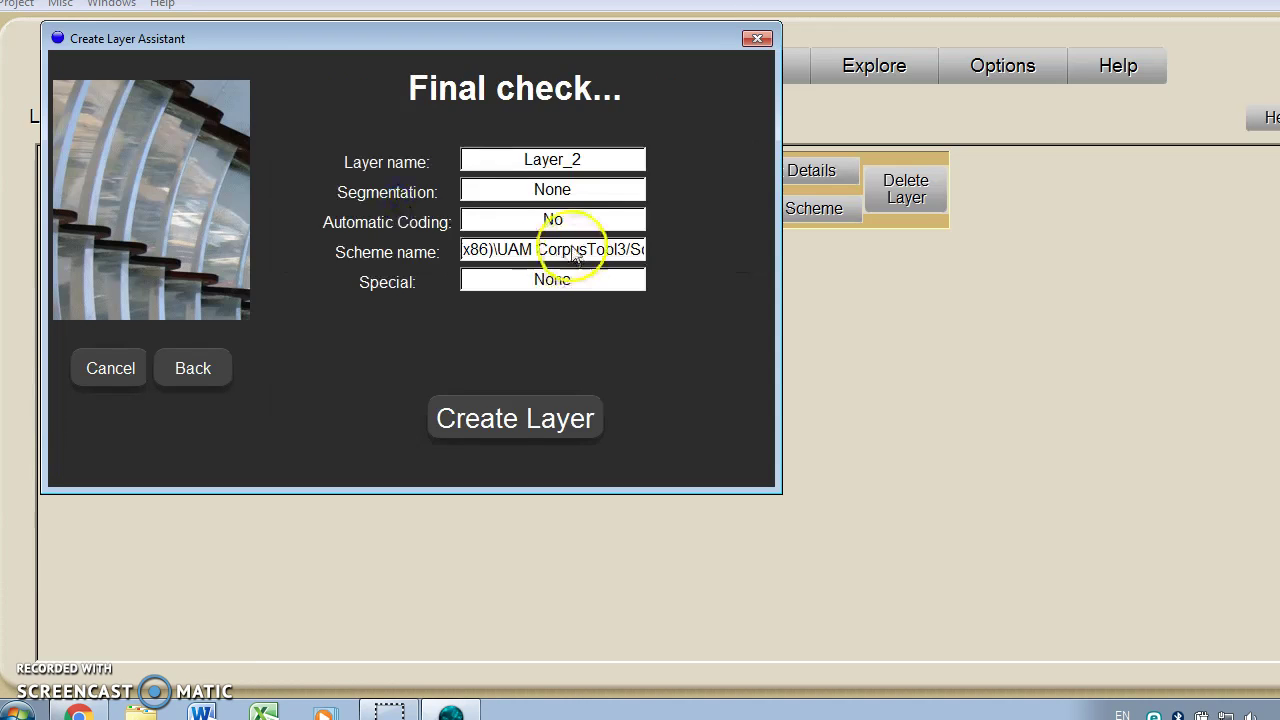
Create Layer_2, look over its clauses coding scheme, and close the Scheme: Layer_2.xml window
left_click(510, 419)
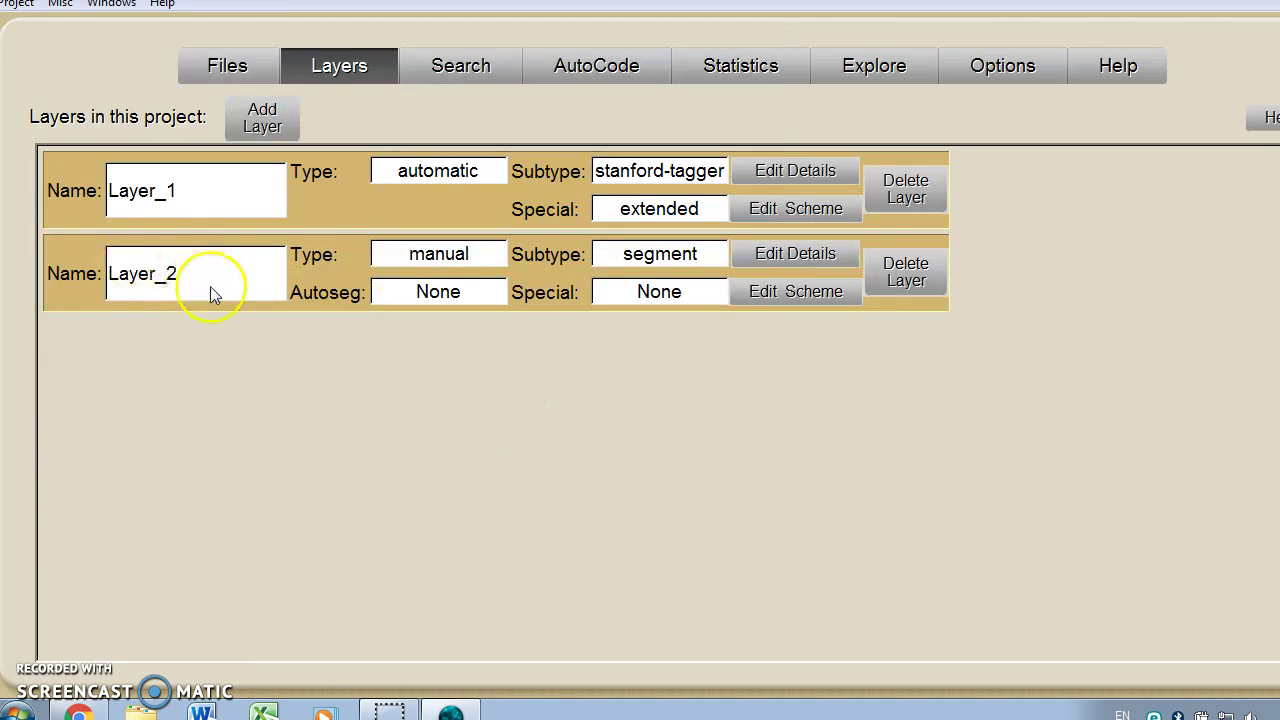
left_click(784, 296)
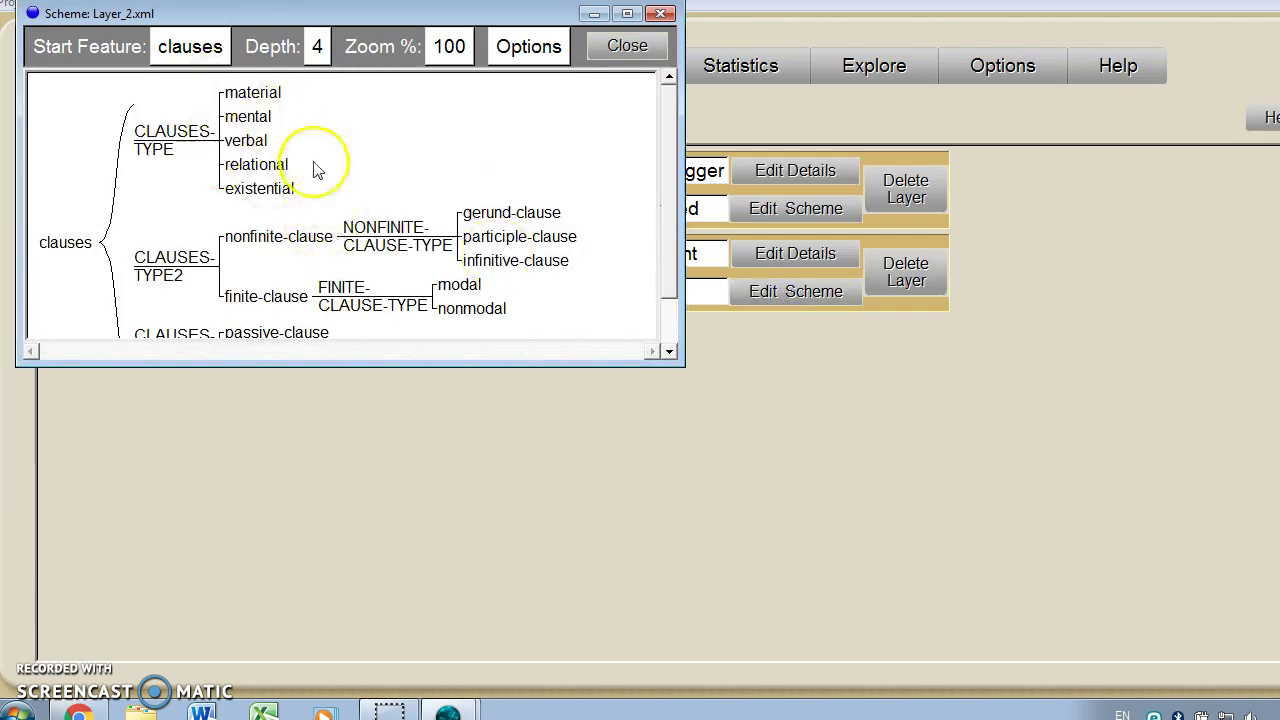
left_click(666, 270)
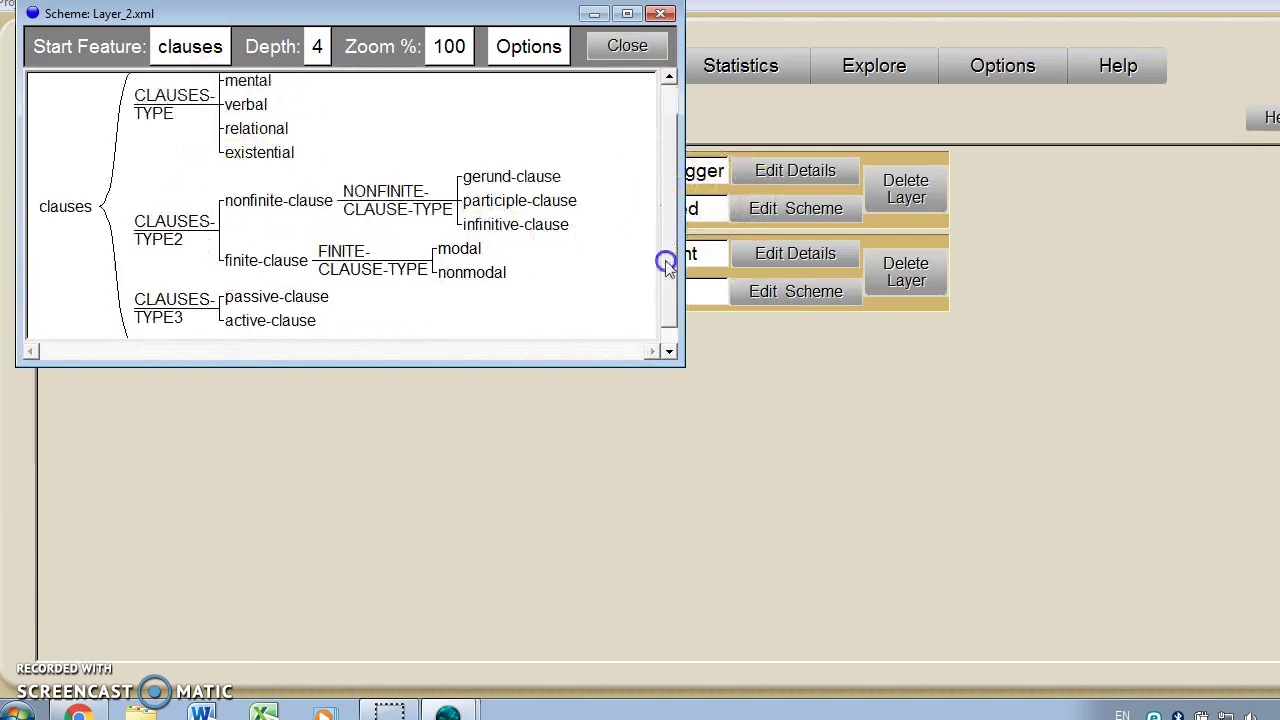
left_click(666, 177)
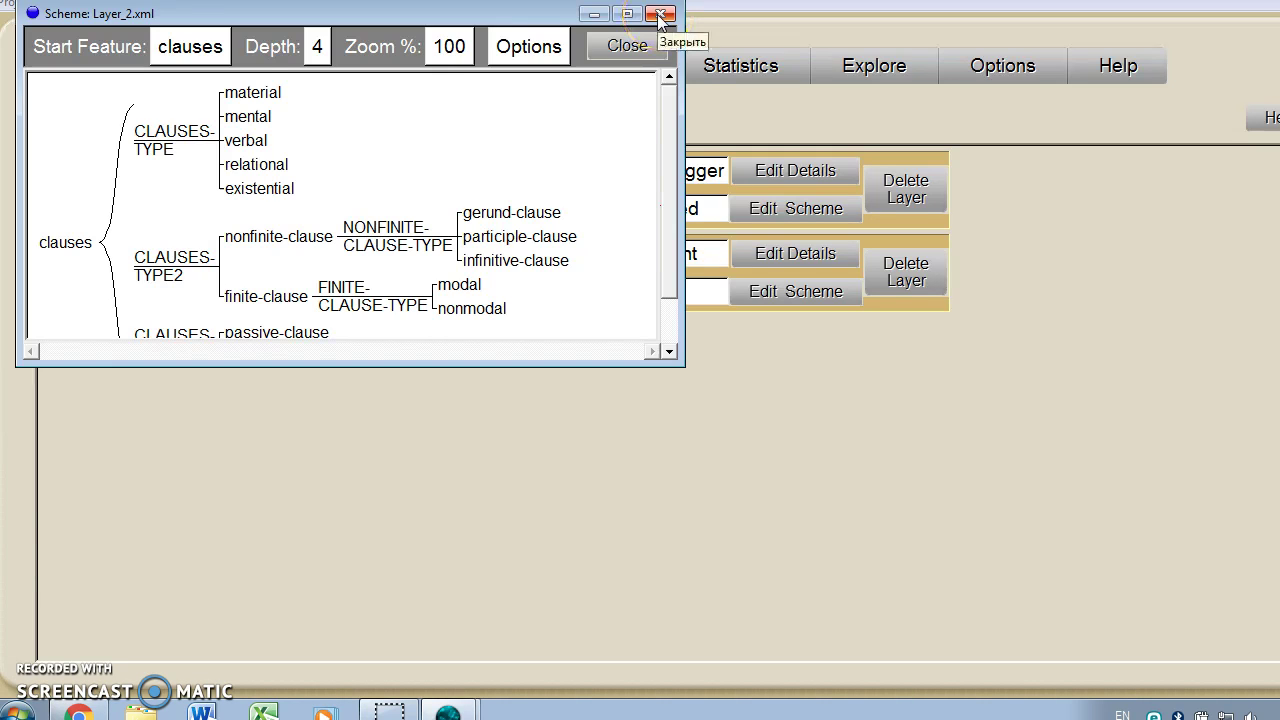
left_click(660, 14)
Open Subcorpus 1.txt's Layer_1 analysis and inspect the UAM token's features and lemma
left_click(266, 70)
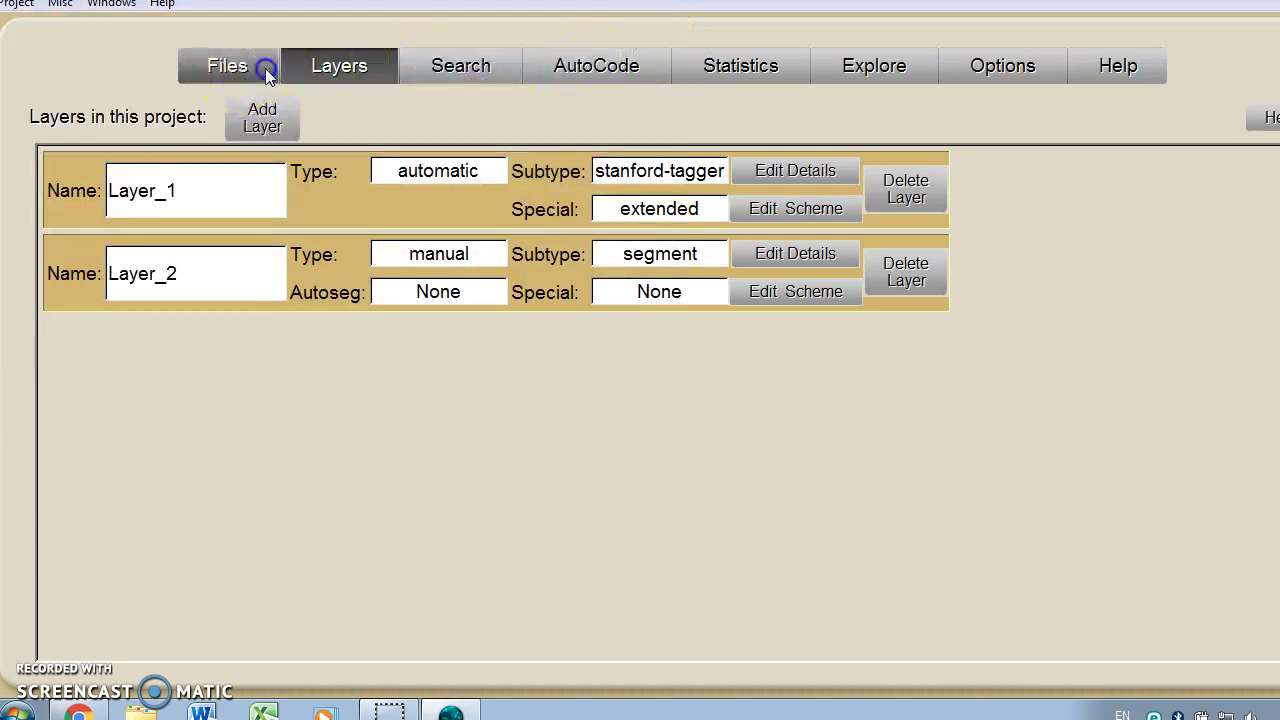
left_click(231, 64)
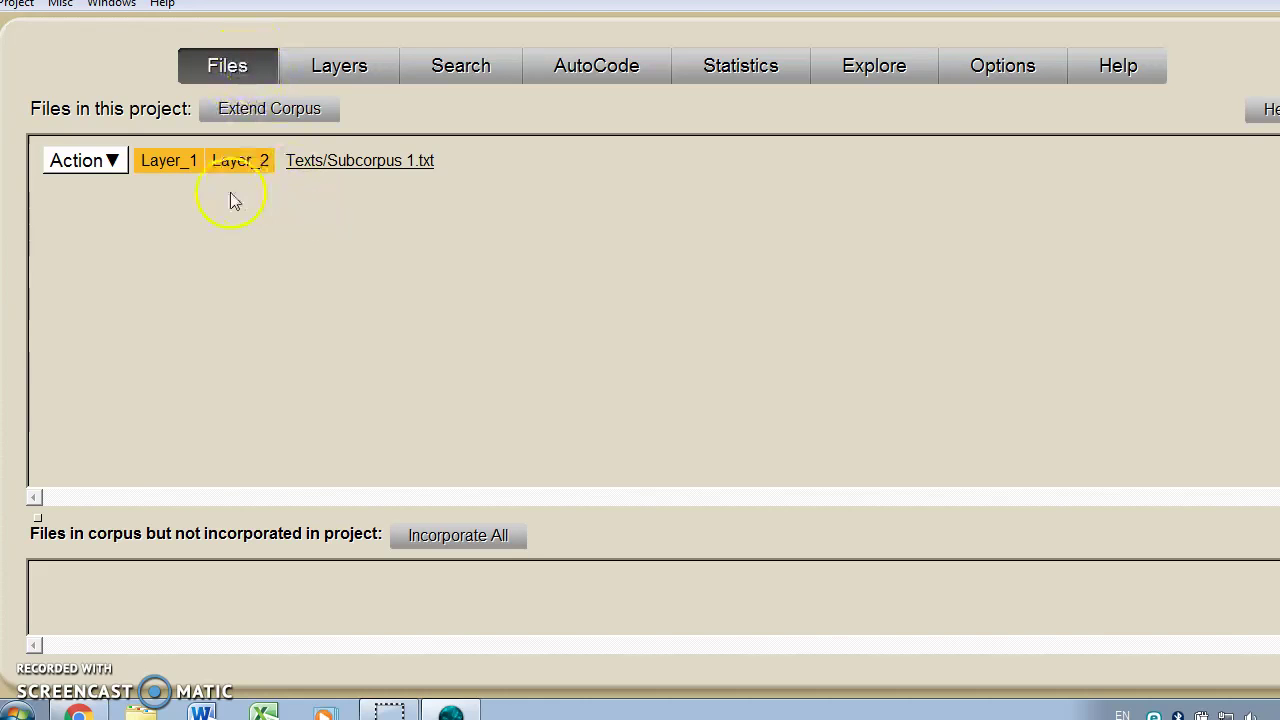
left_click(178, 163)
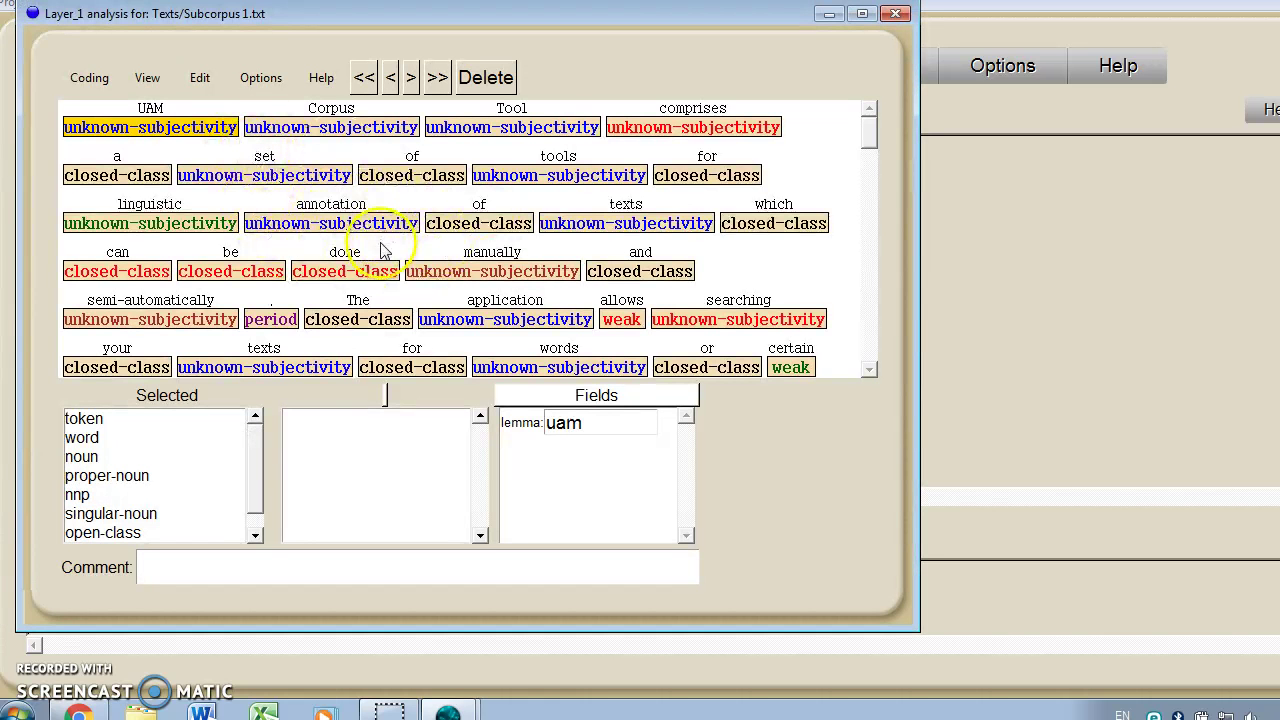
left_click(176, 135)
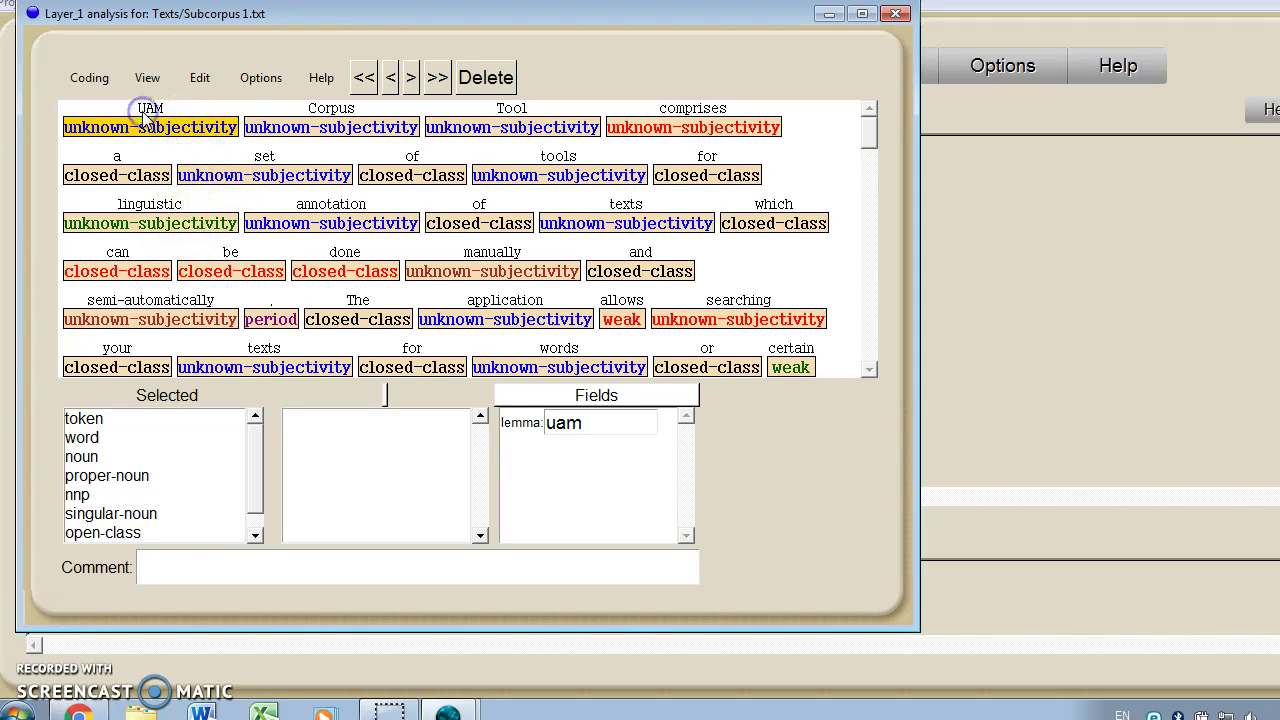
left_click(541, 428)
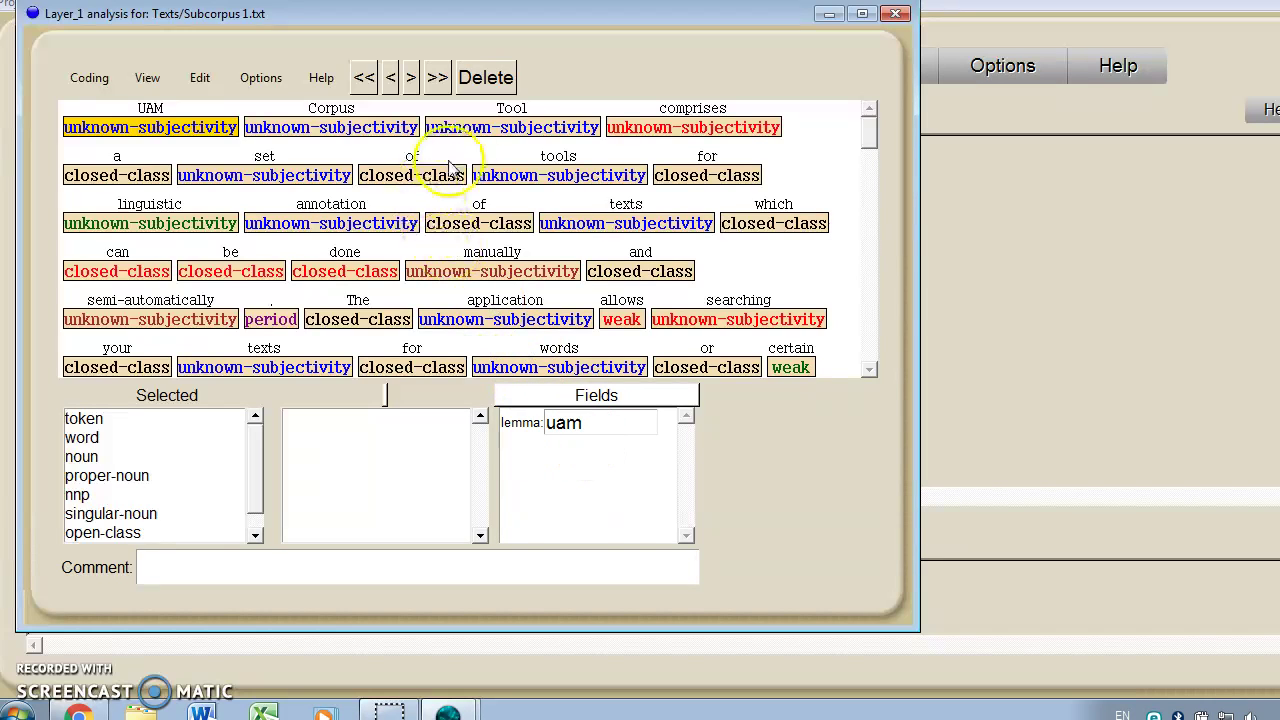
Comment the tools token with 'Look at it later!' and close the Layer_1 analysis
left_click(551, 180)
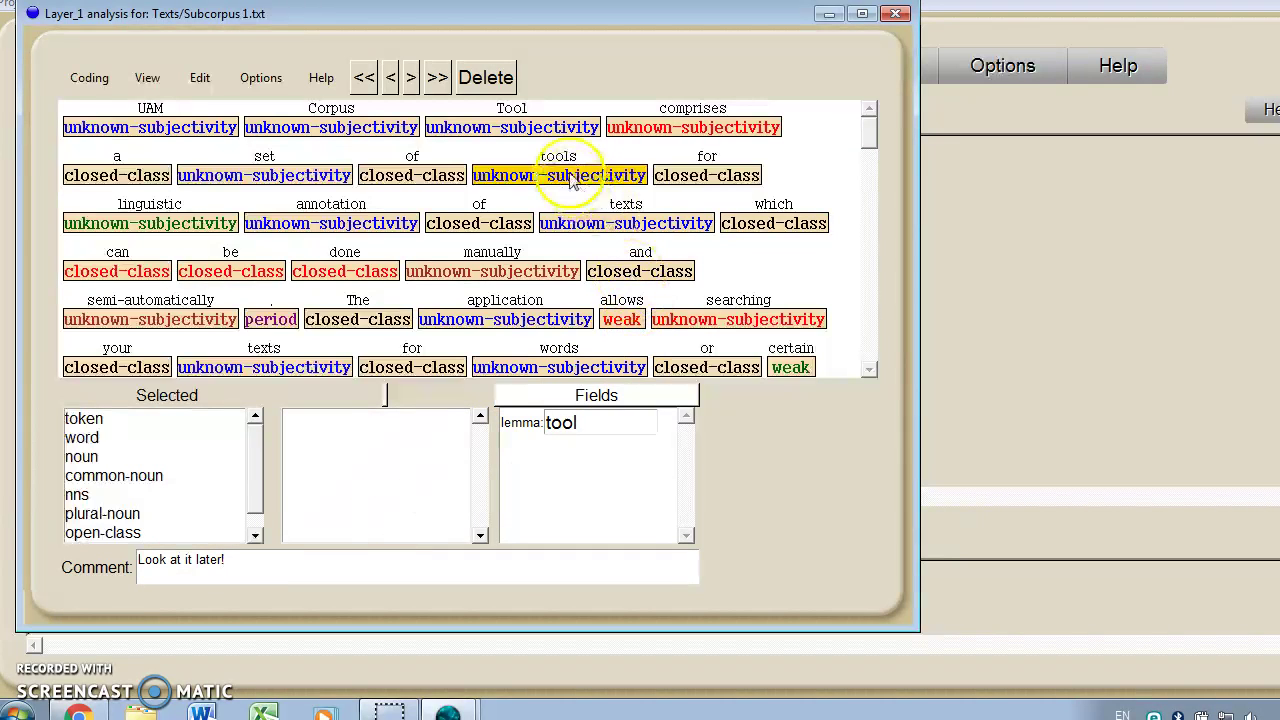
left_click(670, 178)
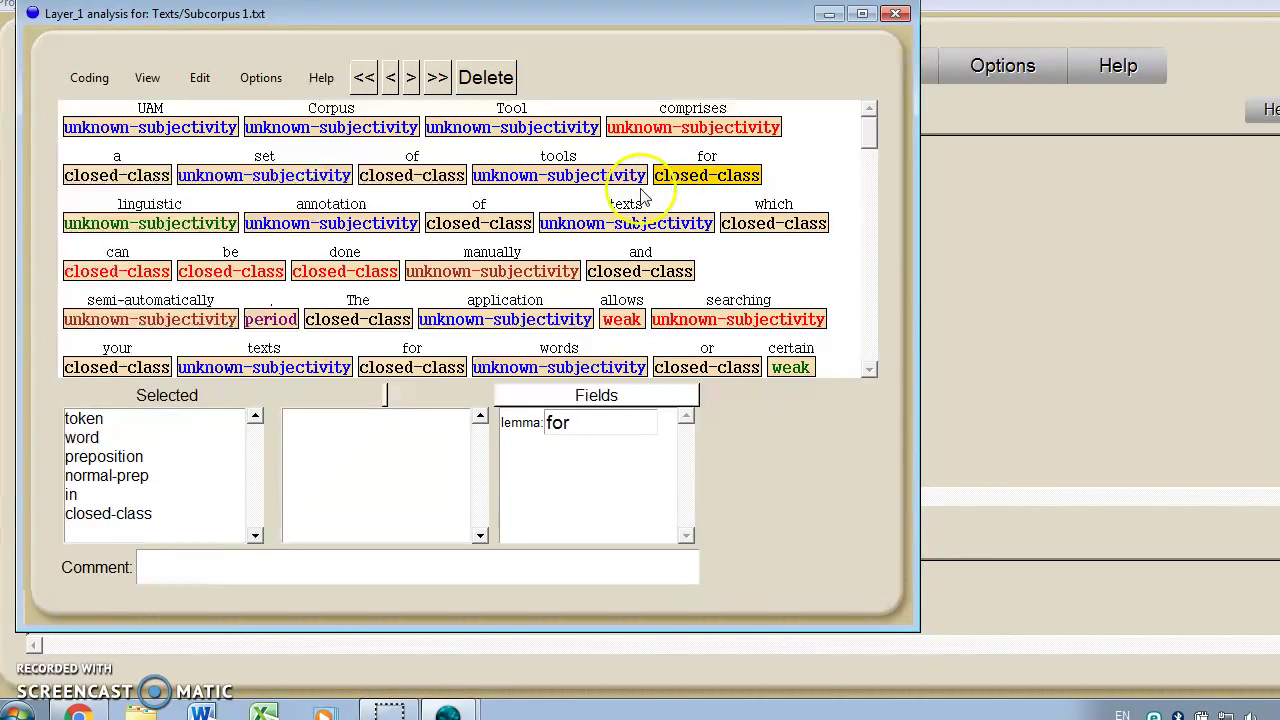
left_click(583, 186)
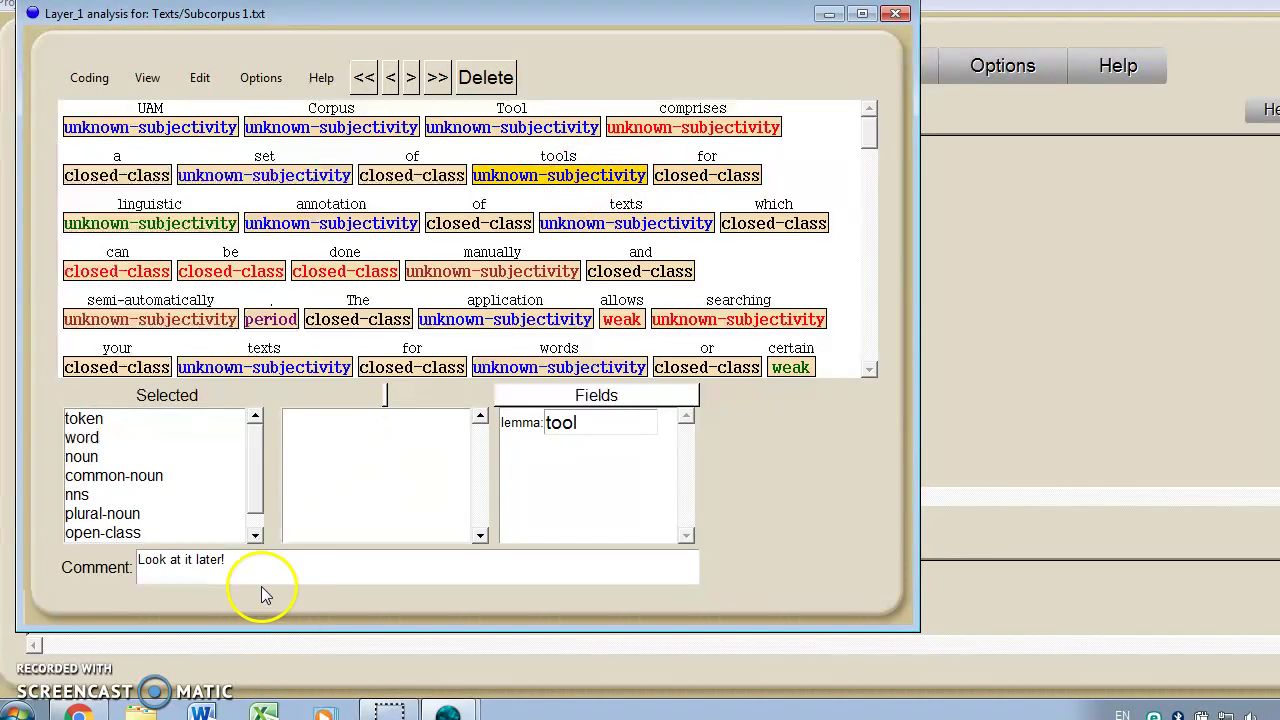
left_click(89, 79)
left_click(96, 103)
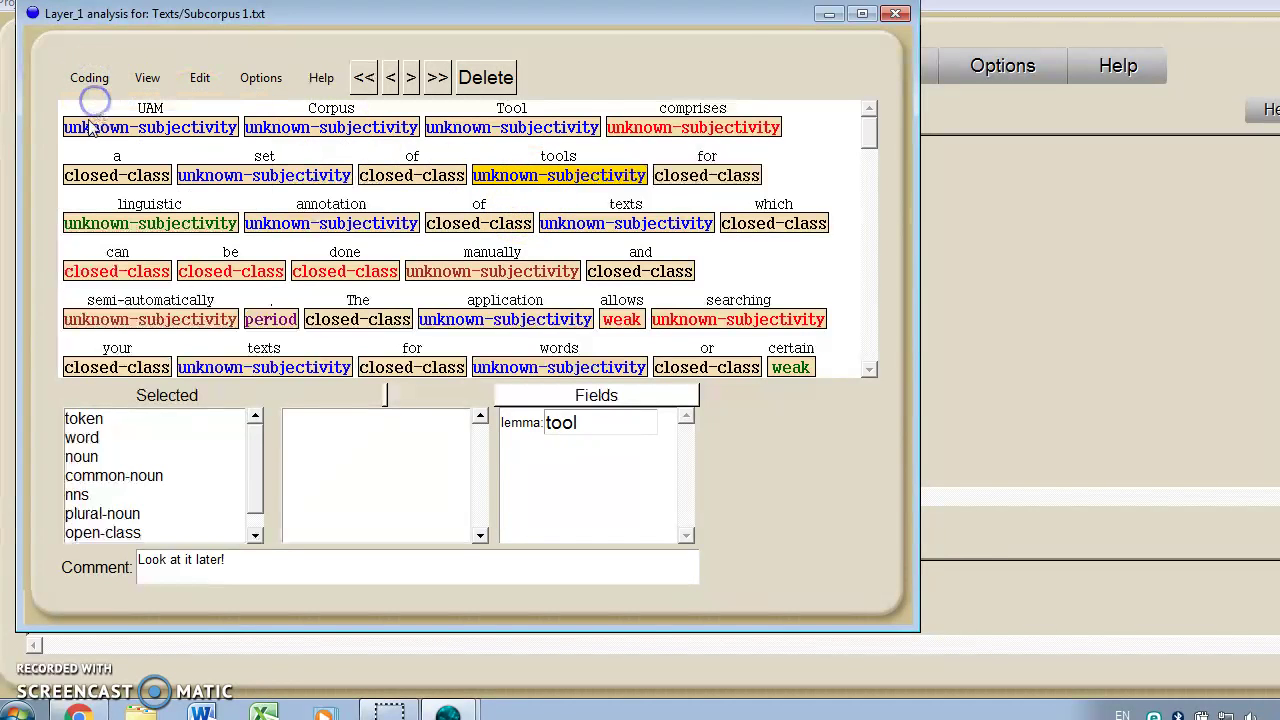
left_click(897, 18)
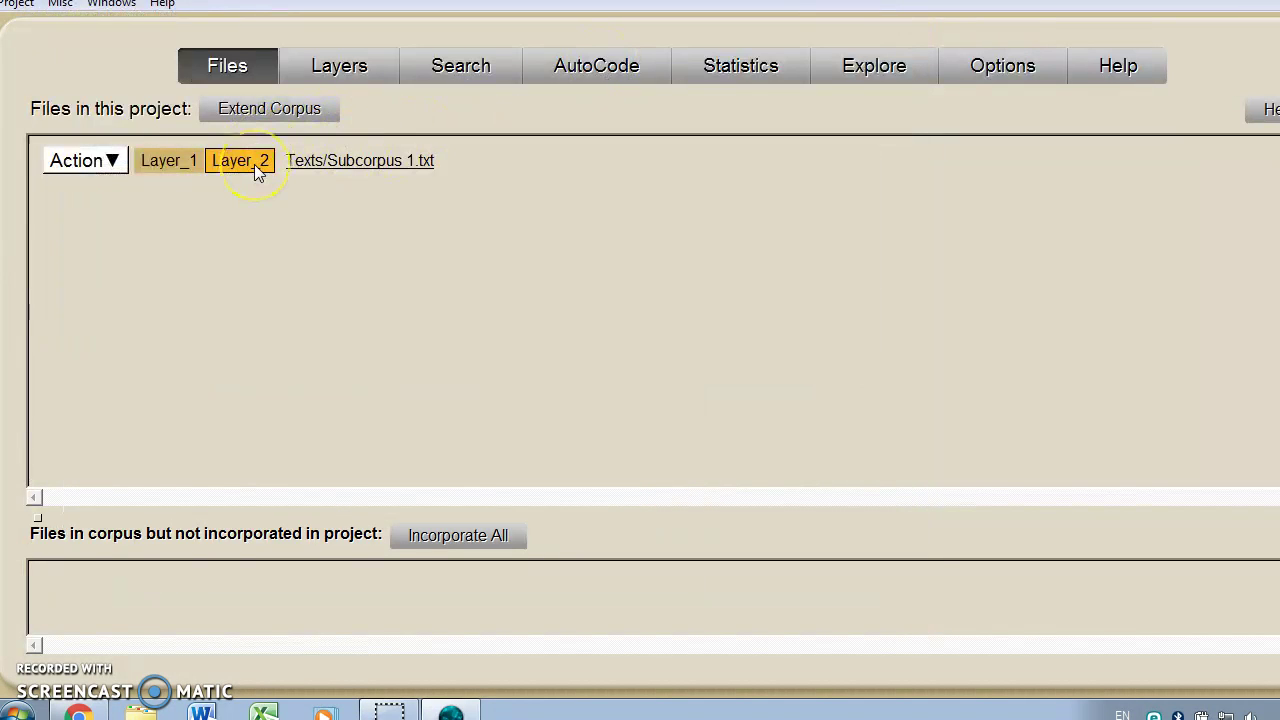
In Subcorpus 1.txt's Layer_2 analysis, mark the first paragraph as a clauses segment
left_click(244, 162)
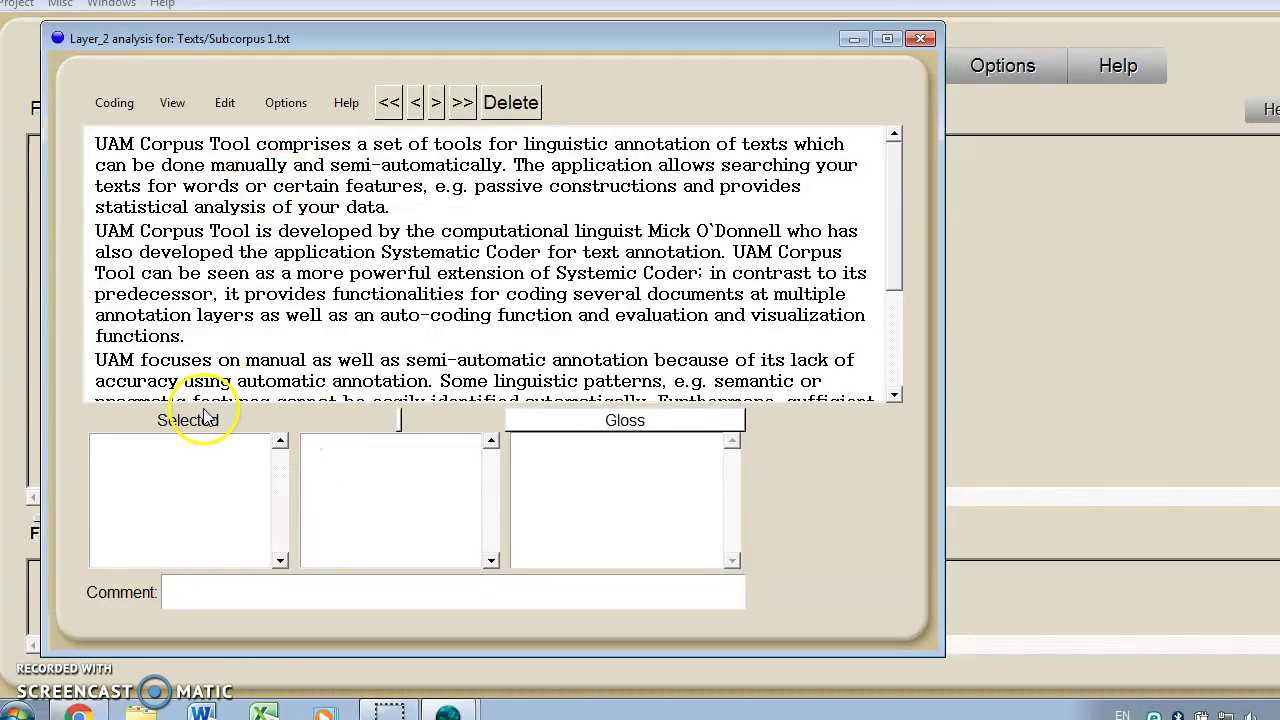
left_click(212, 252)
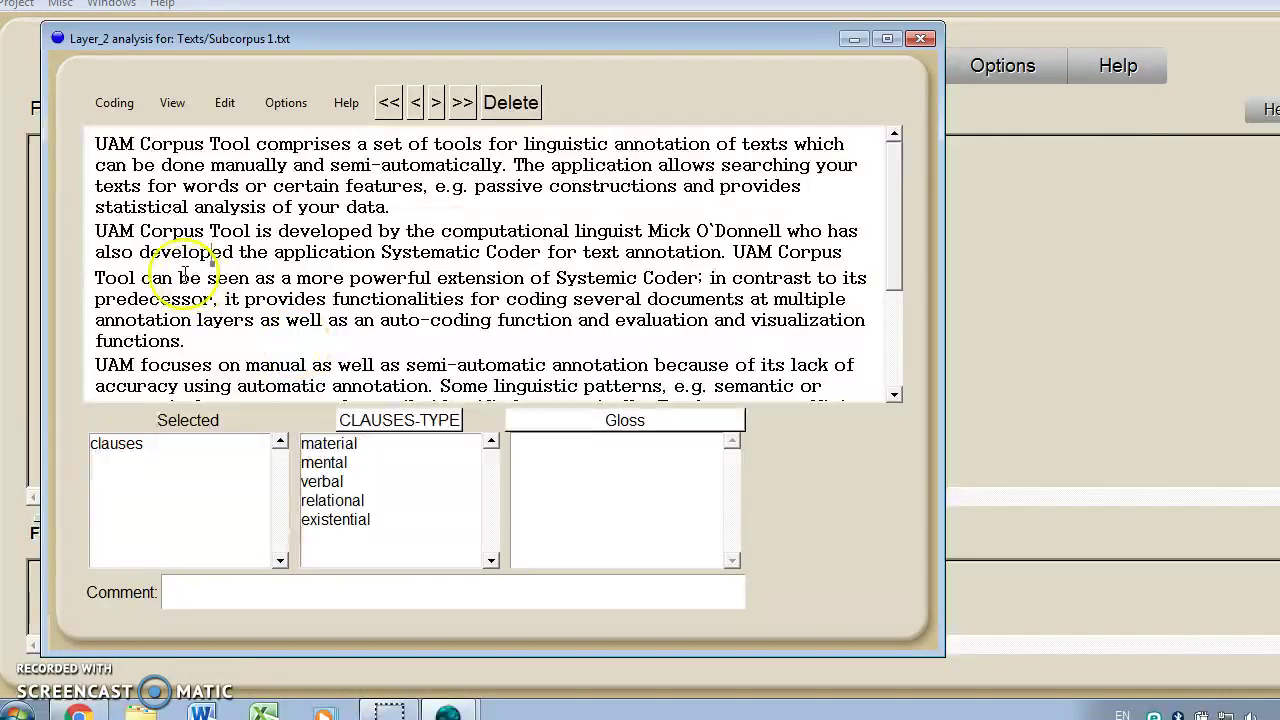
left_click_drag(97, 145, 400, 220)
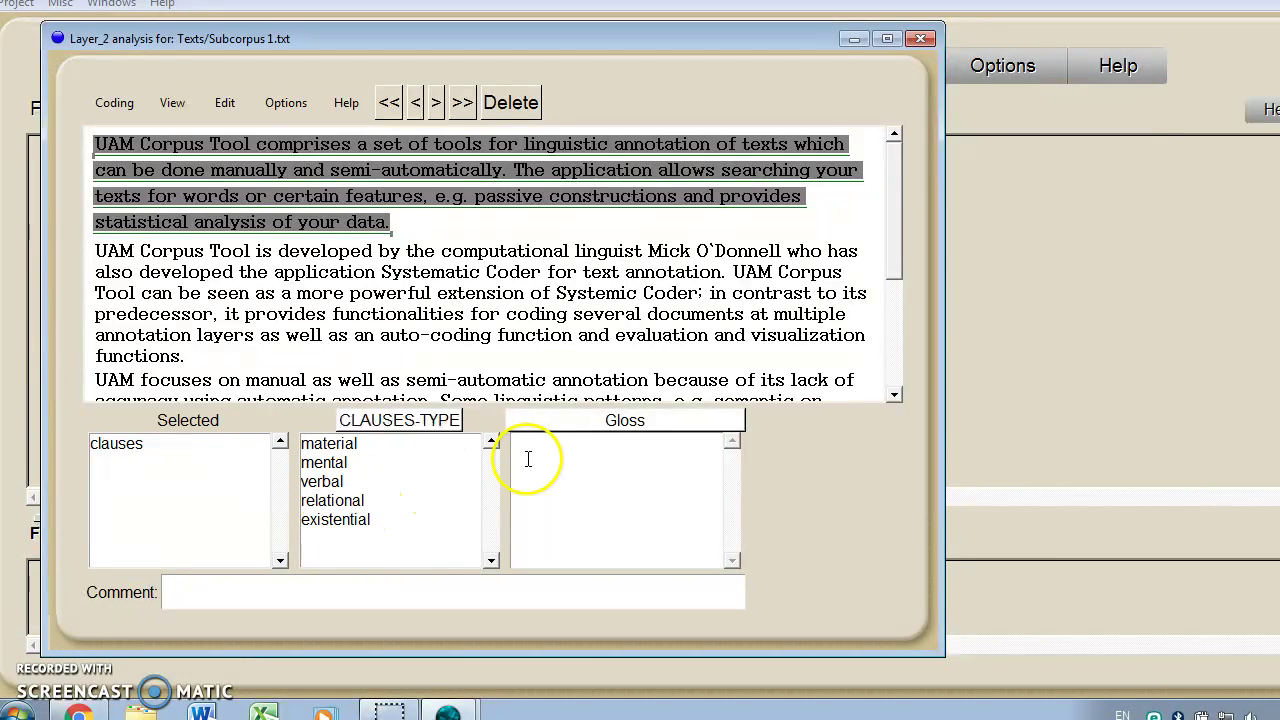
left_click(530, 196)
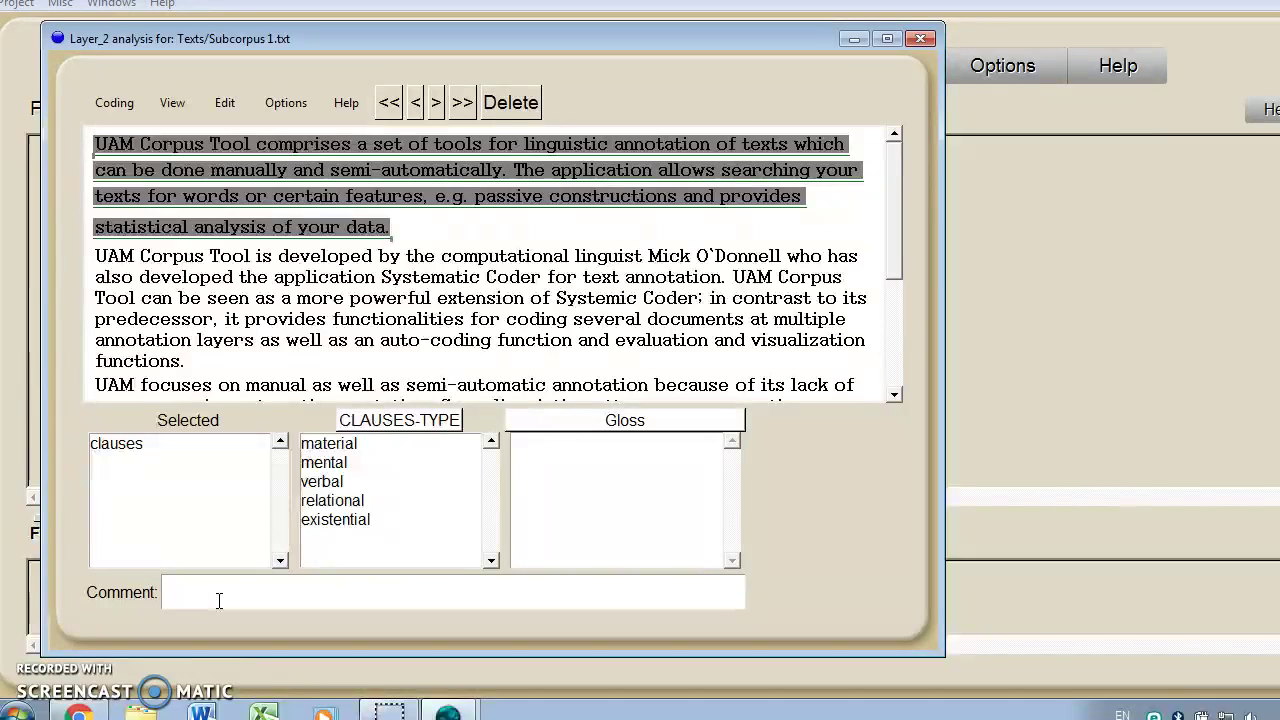
Comment the paragraph segment with 'Interesting!' and close the Layer_2 analysis
left_click(219, 600)
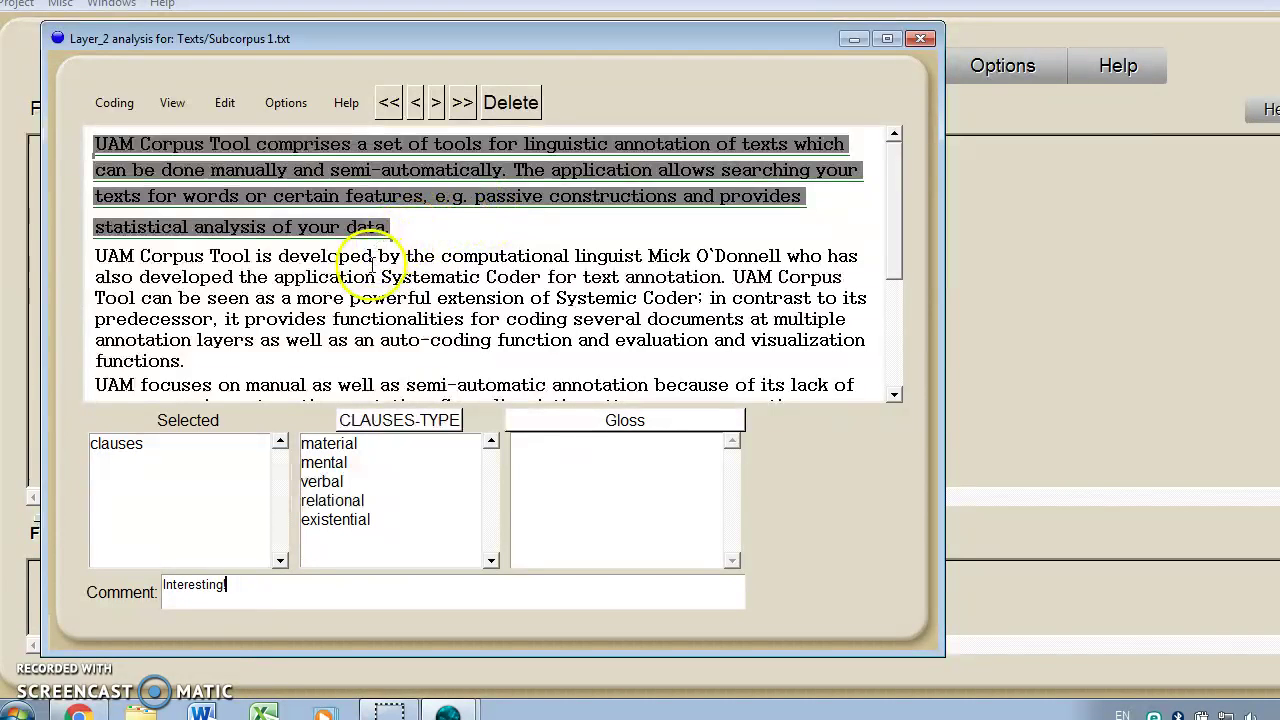
left_click(338, 140)
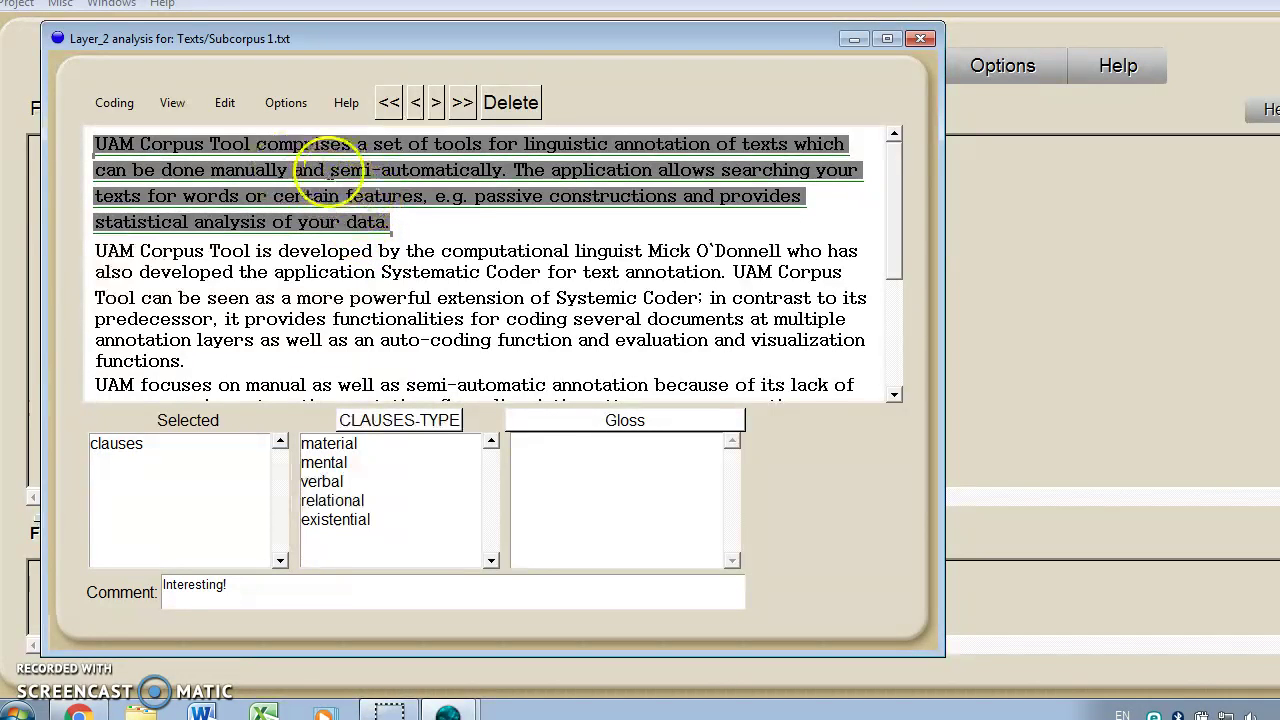
left_click(113, 103)
left_click(113, 105)
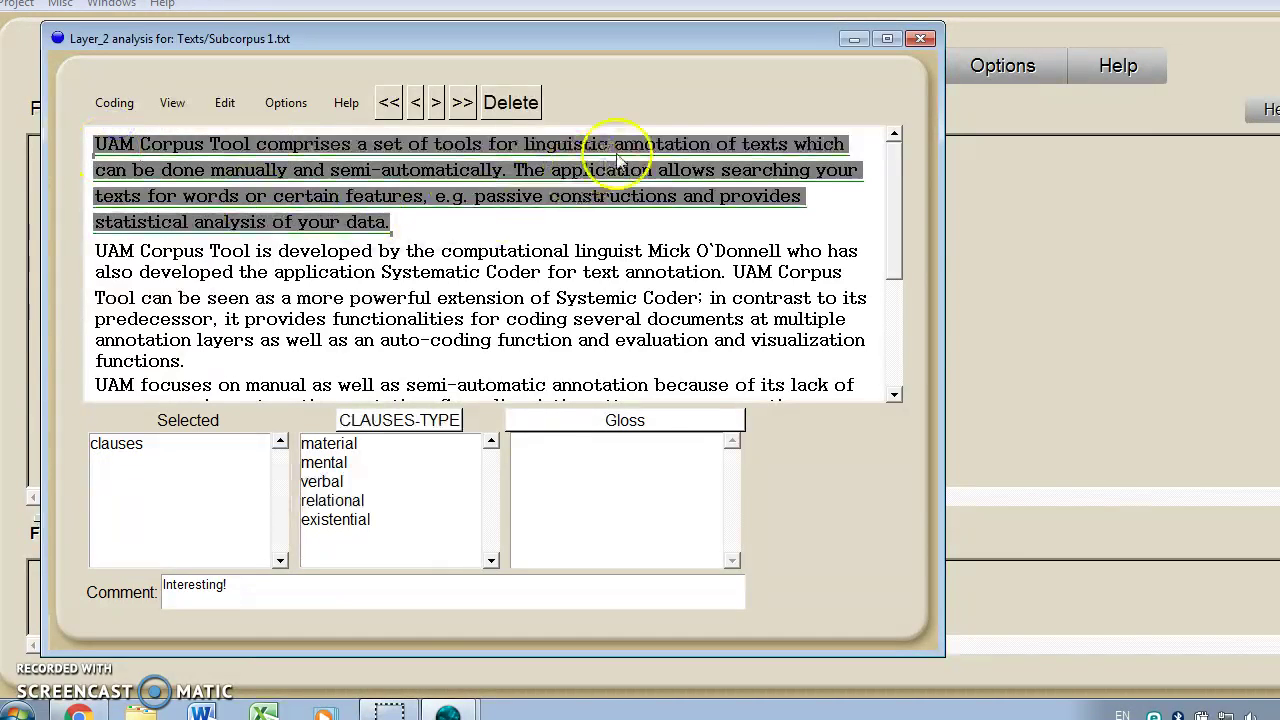
left_click(920, 40)
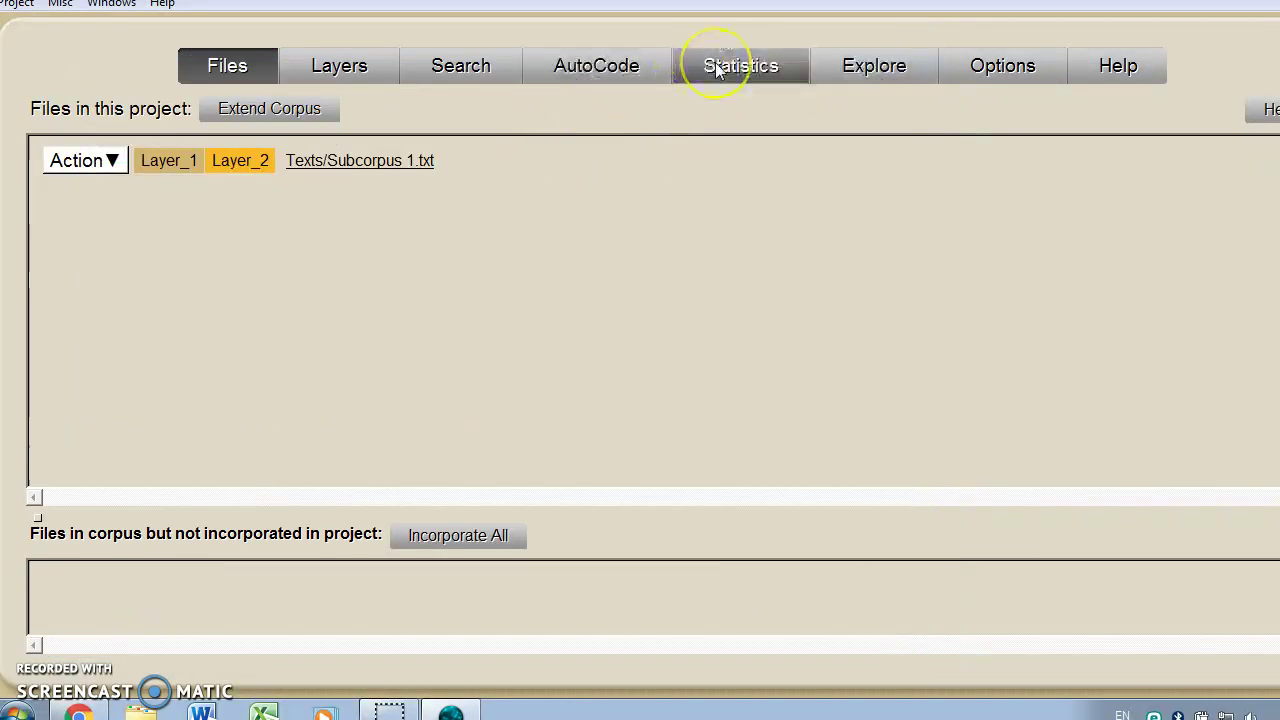
Add and save an autocode rule that codes every Layer_1 segment as token
left_click(630, 70)
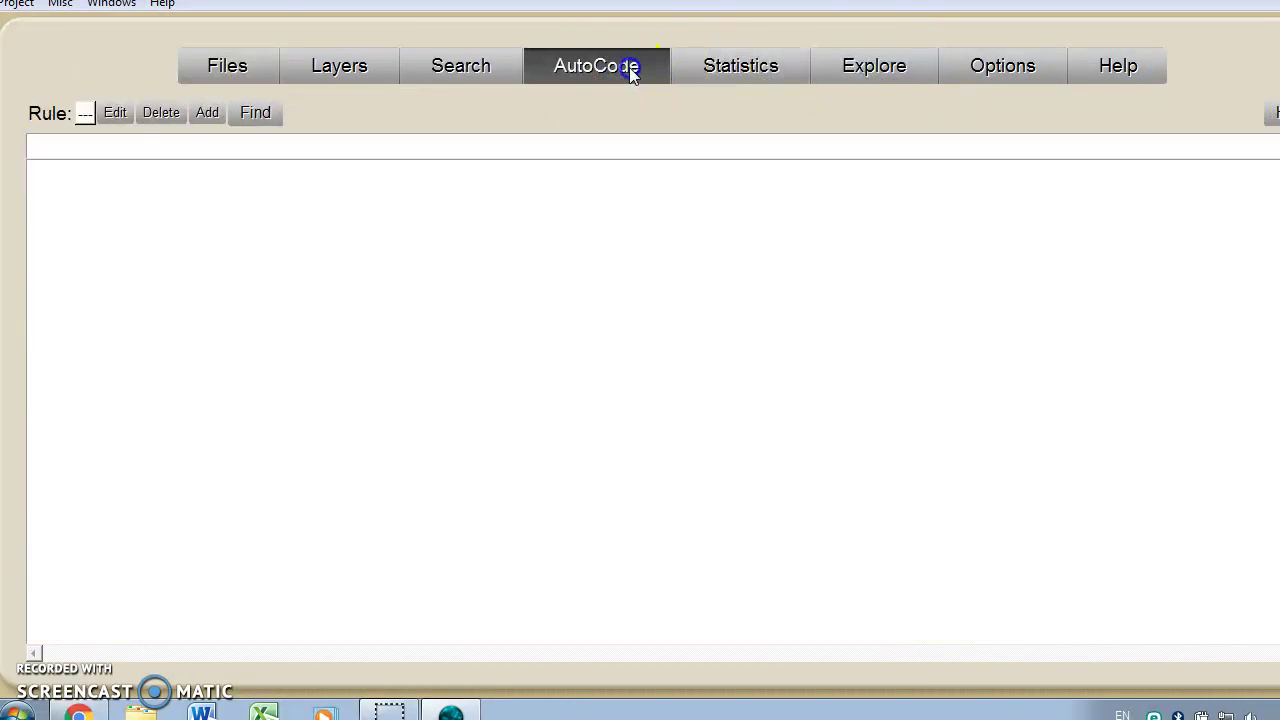
left_click(206, 113)
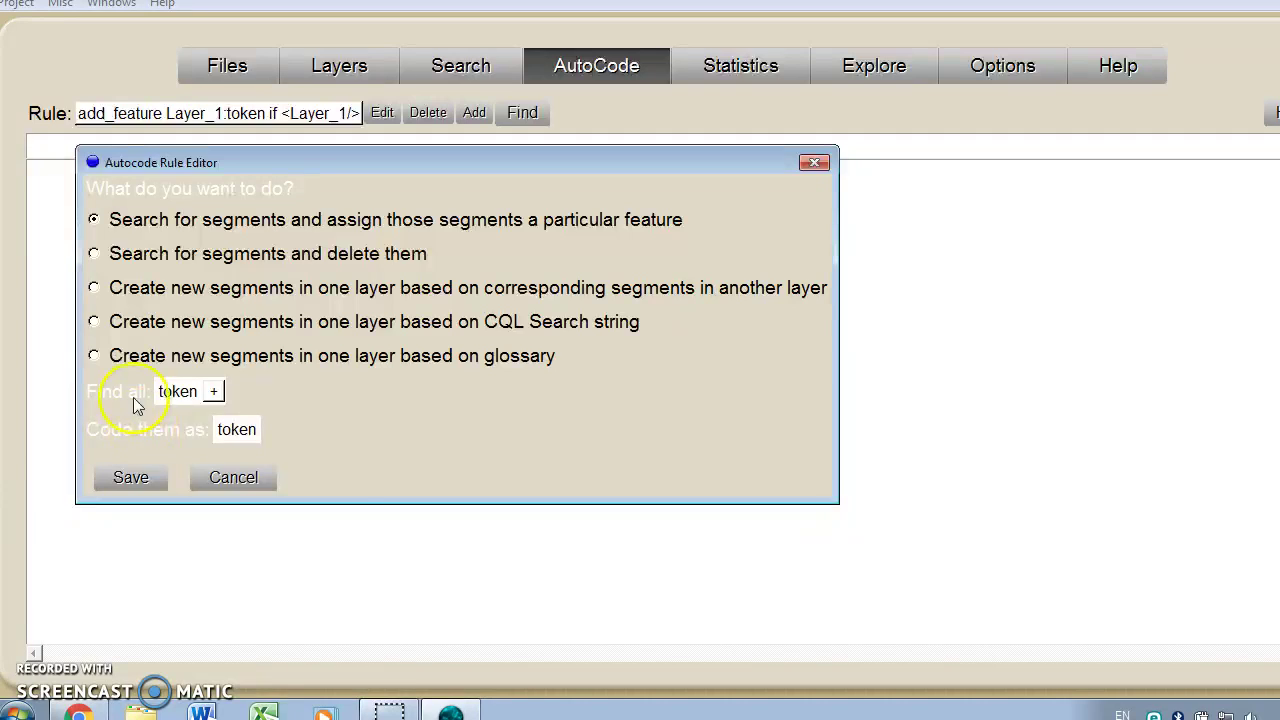
left_click(213, 391)
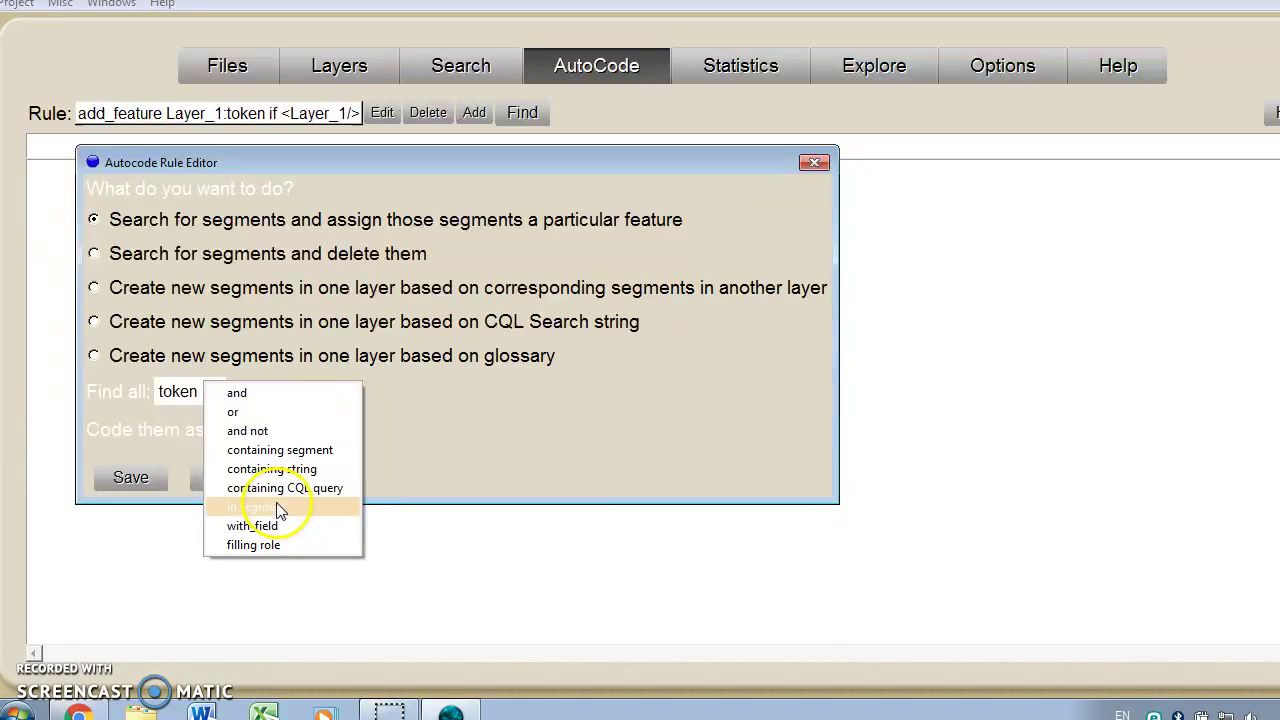
left_click(458, 460)
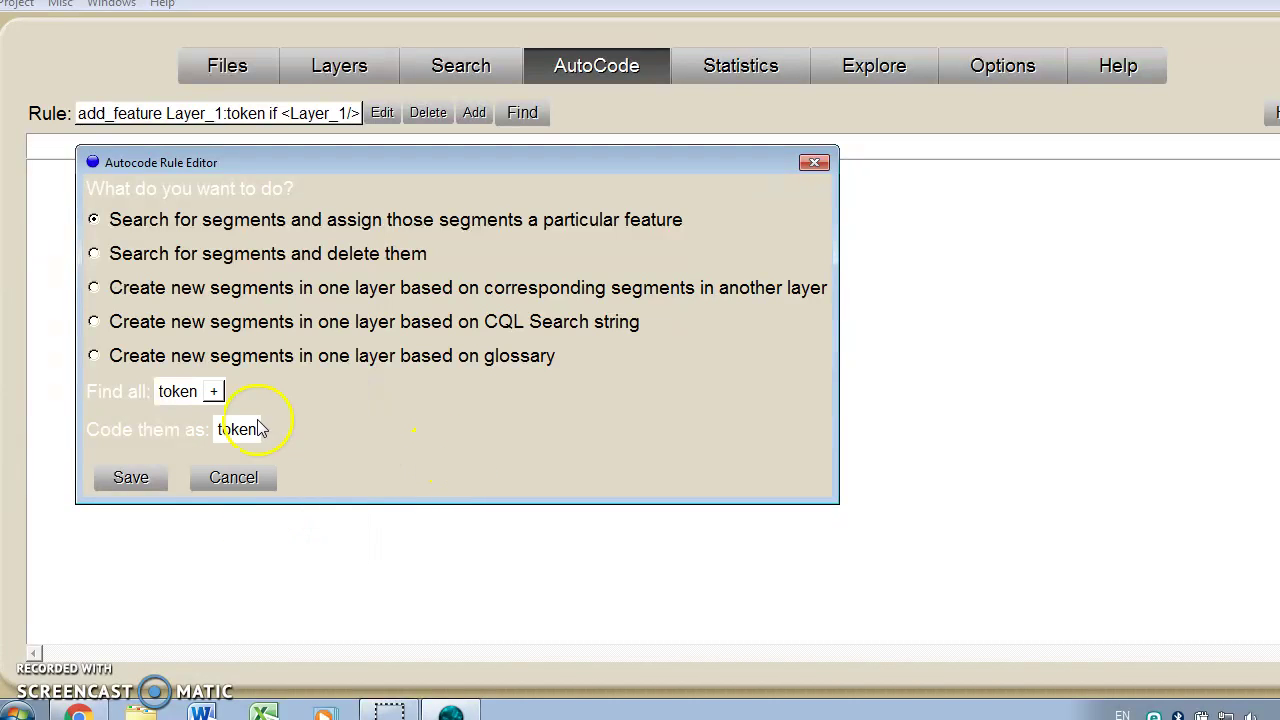
left_click(131, 478)
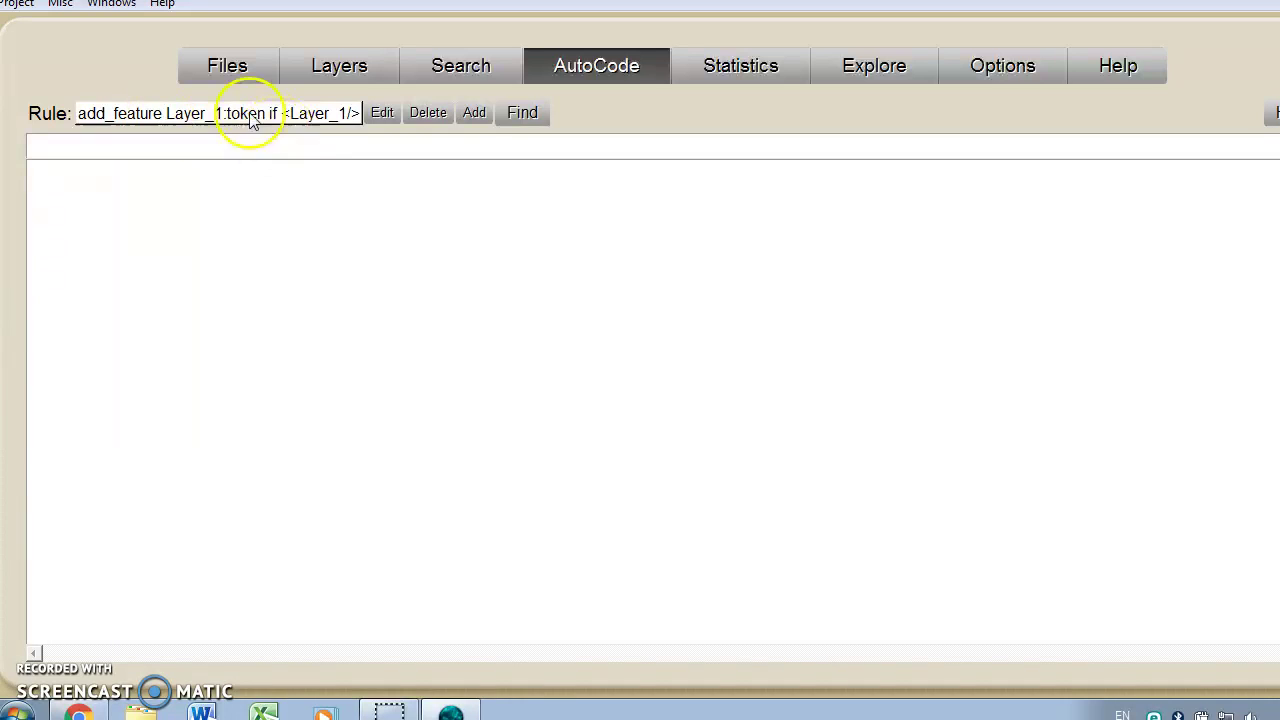
Find the rule's 225 matching tokens, unticking then re-ticking the 'set' row
left_click(522, 113)
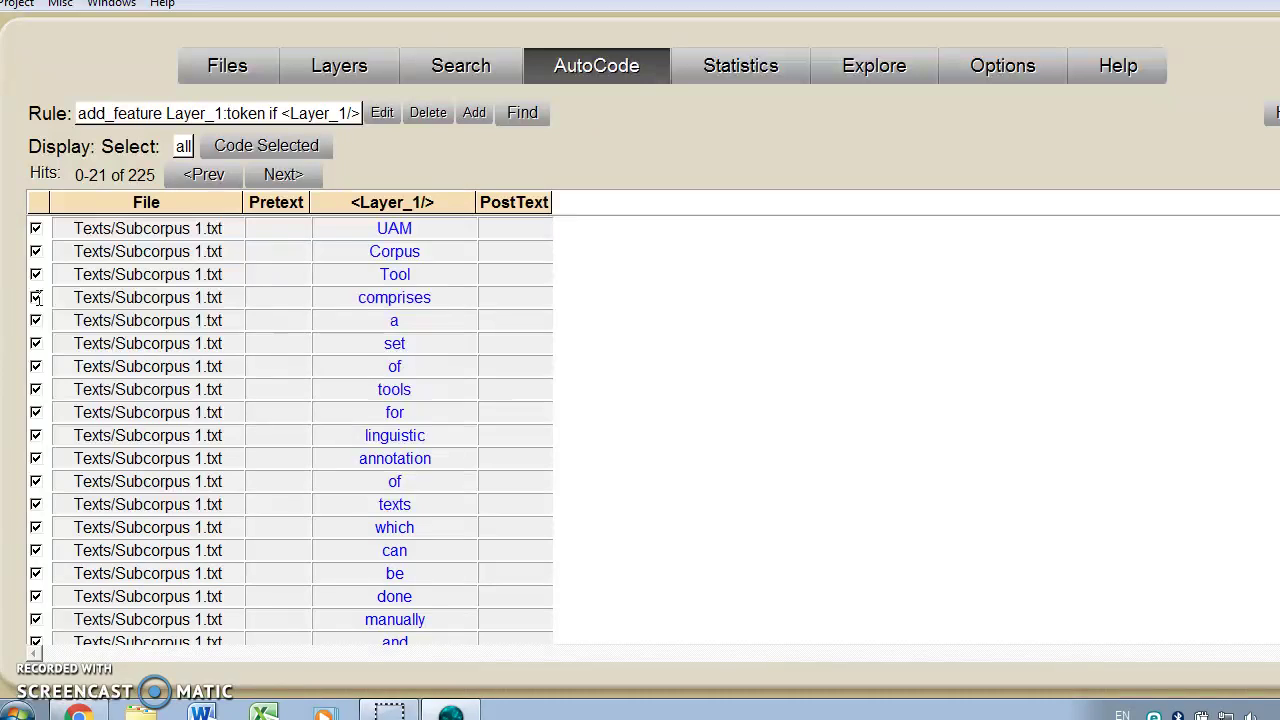
left_click(35, 344)
left_click(35, 343)
View General Text Statistics, then Feature Coding counts and percentages, in Statistics
left_click(728, 72)
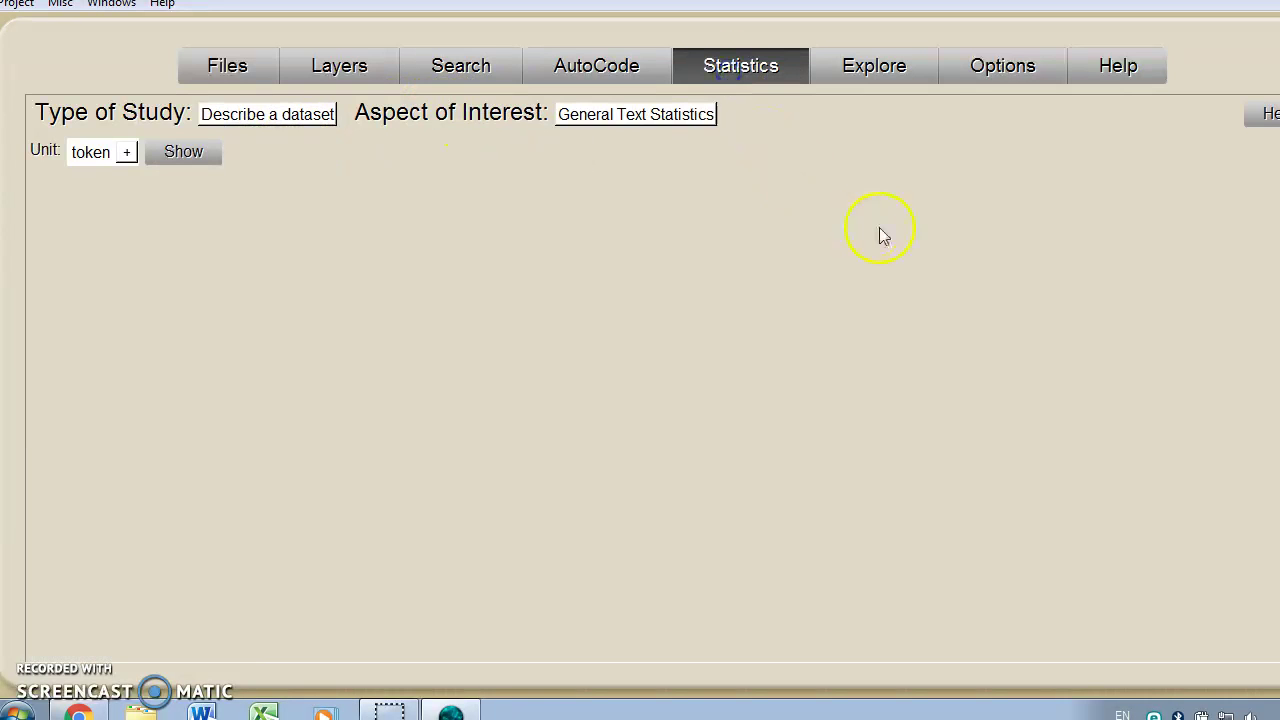
left_click(676, 118)
left_click(667, 117)
left_click(183, 158)
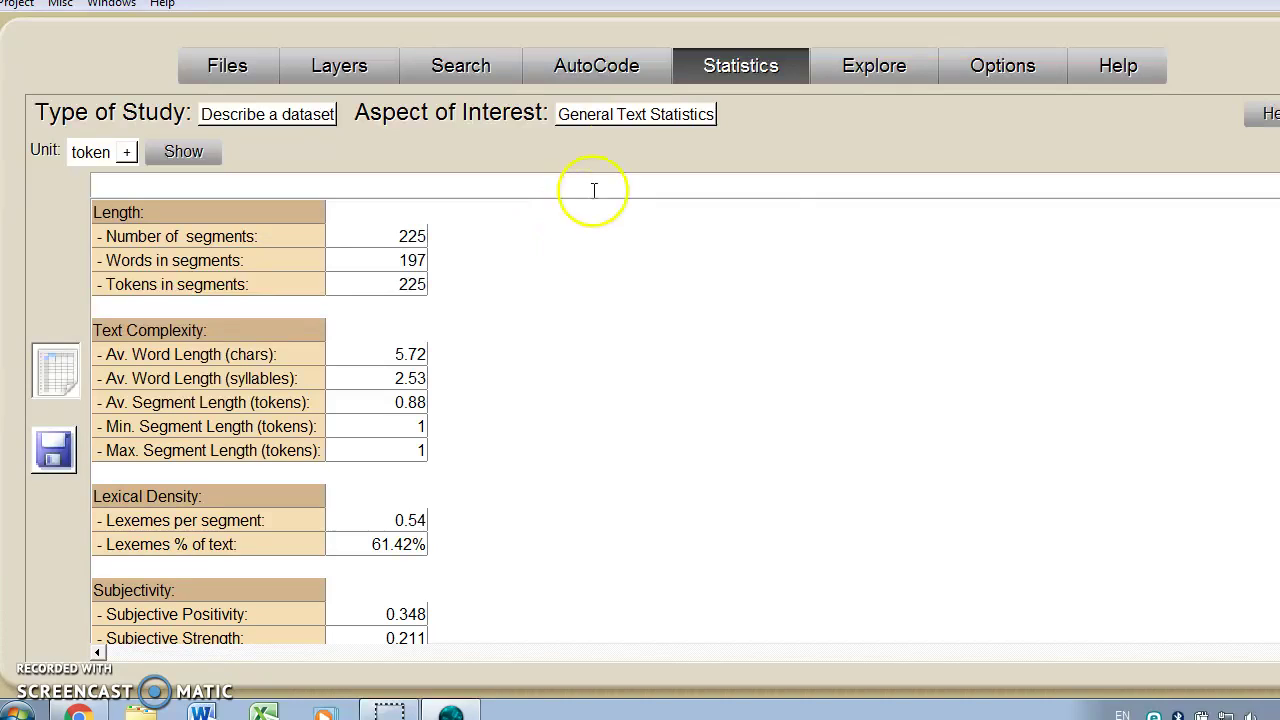
left_click(618, 117)
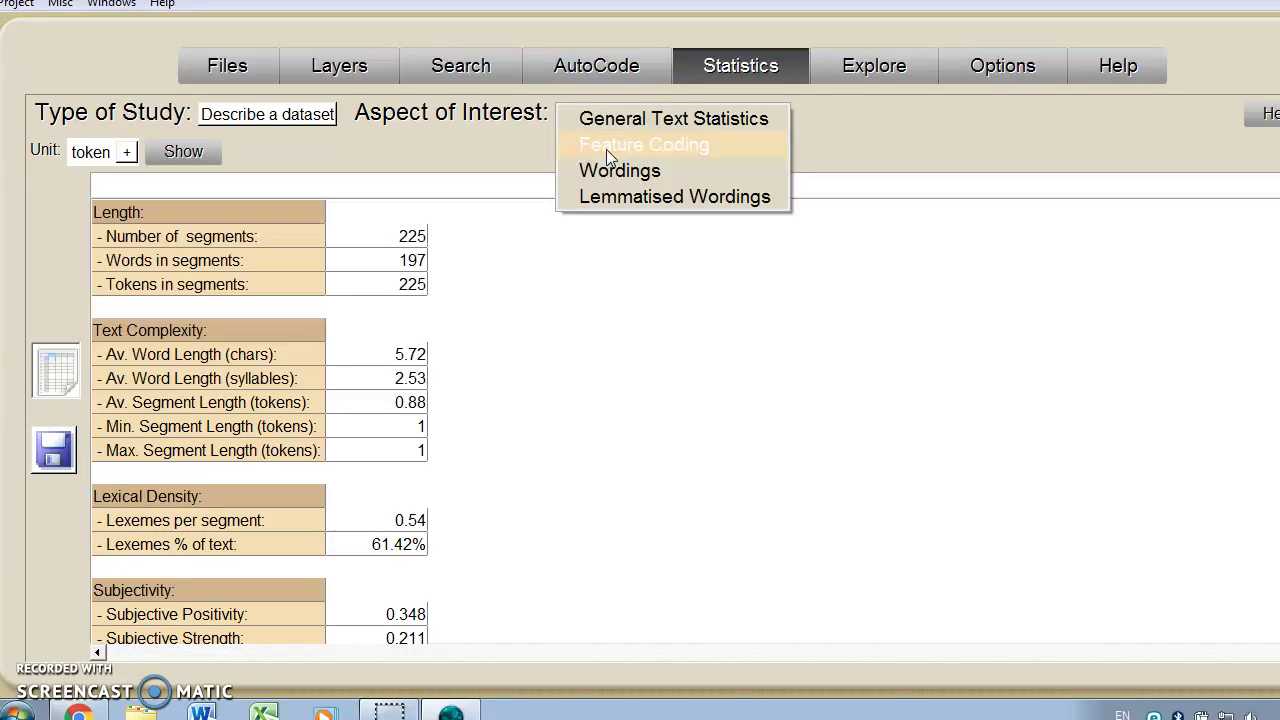
left_click(606, 149)
left_click(200, 168)
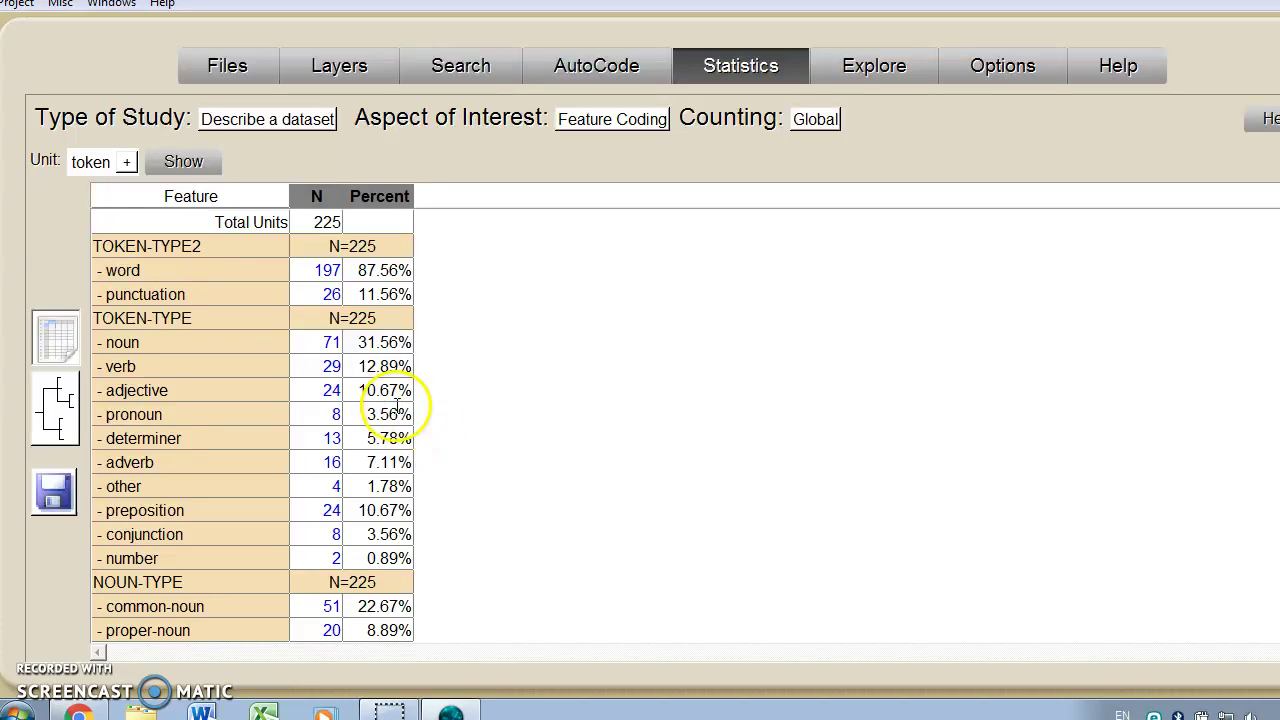
Analyse Lemmatised Wordings, trying per 1000 tokens before settling on percent of all instances
left_click(652, 121)
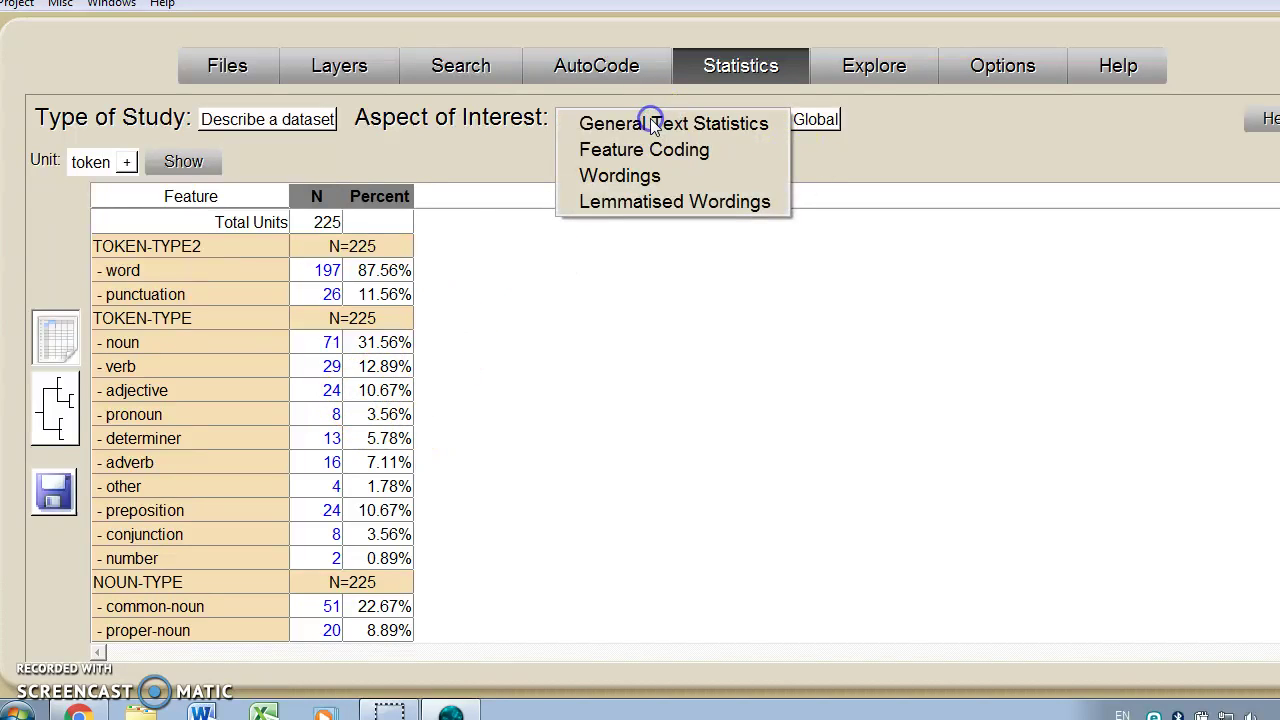
left_click(658, 188)
left_click(612, 122)
left_click(614, 207)
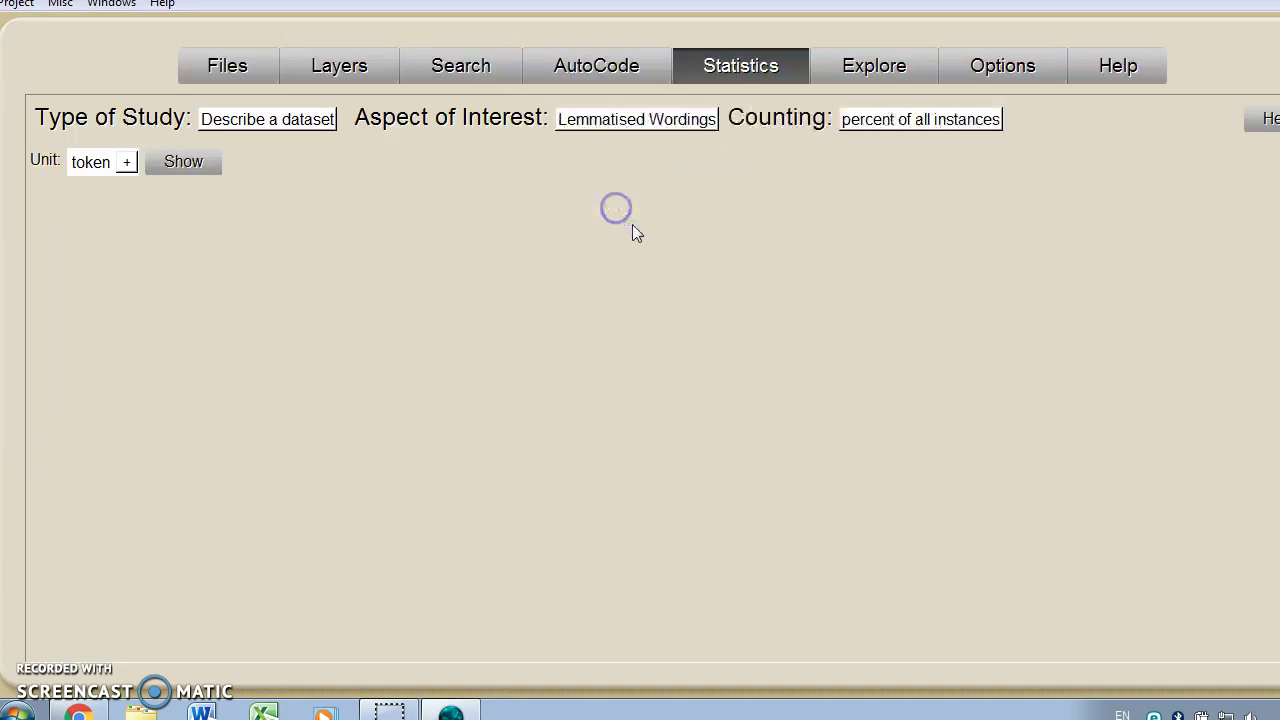
left_click(873, 122)
left_click(874, 122)
left_click(875, 118)
left_click(886, 149)
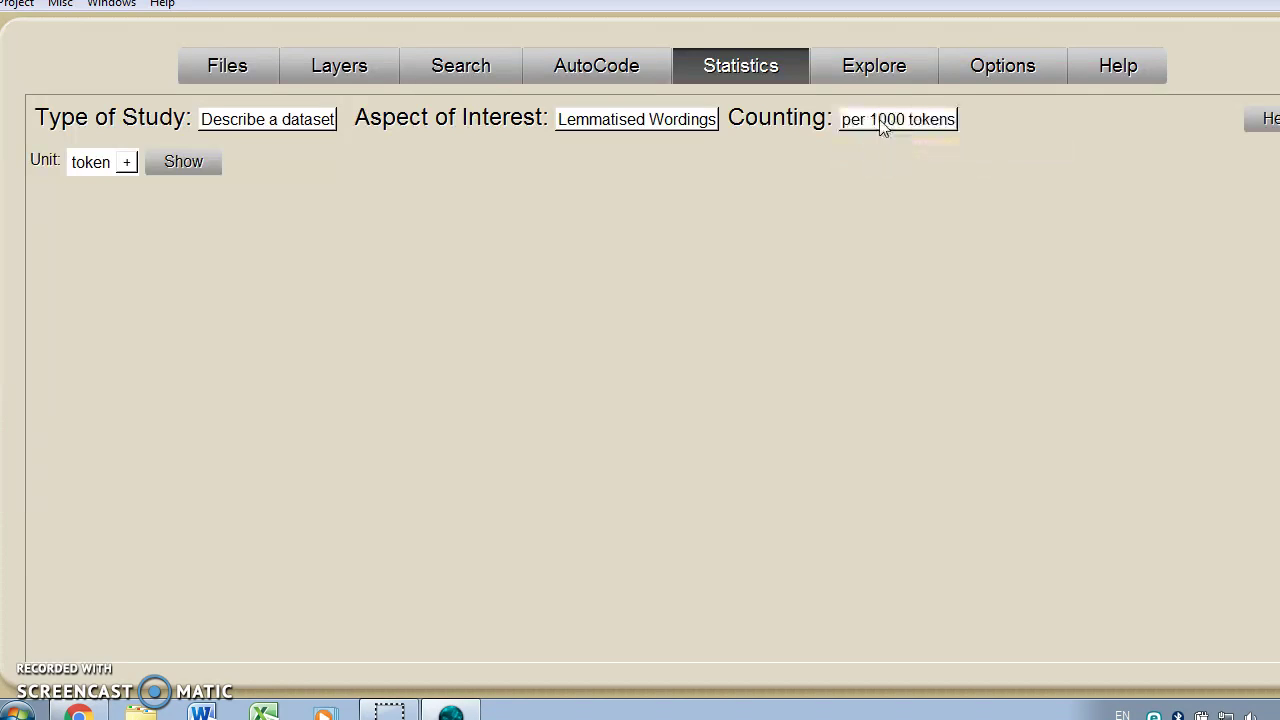
left_click(880, 122)
left_click(867, 121)
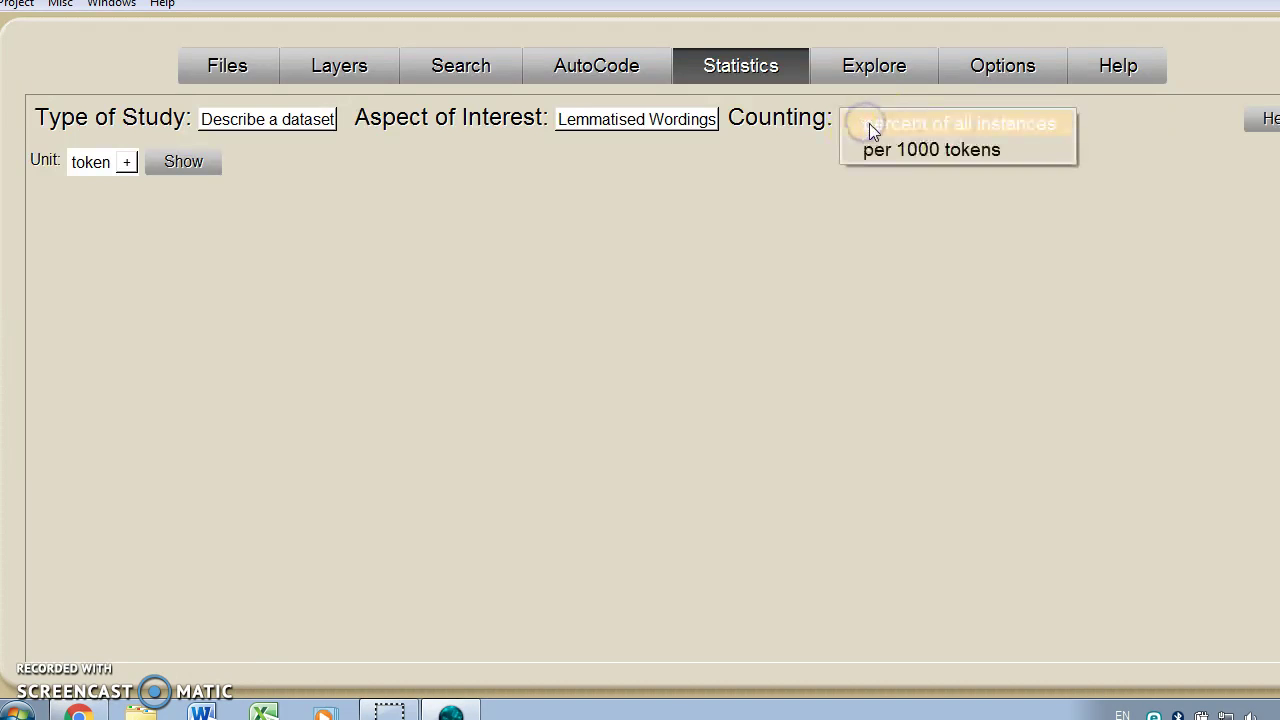
left_click(869, 123)
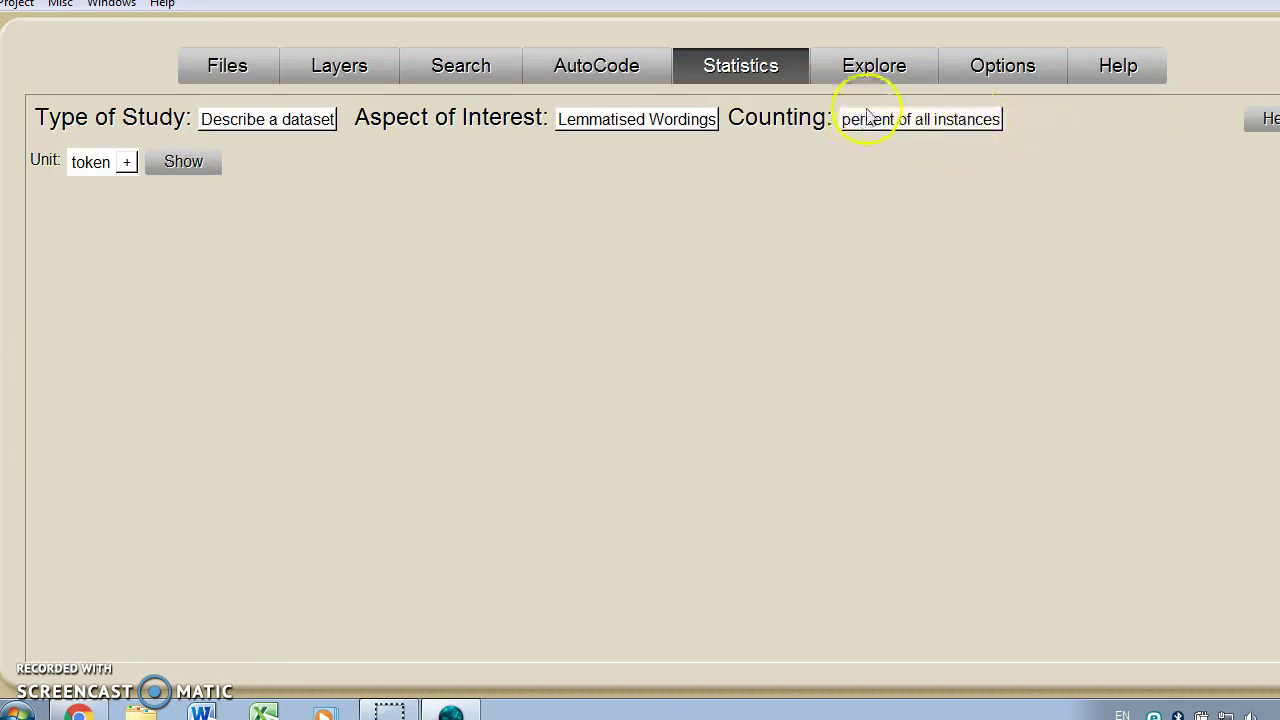
Open Tagging Options and browse for the TreeTagger executable location
left_click(993, 70)
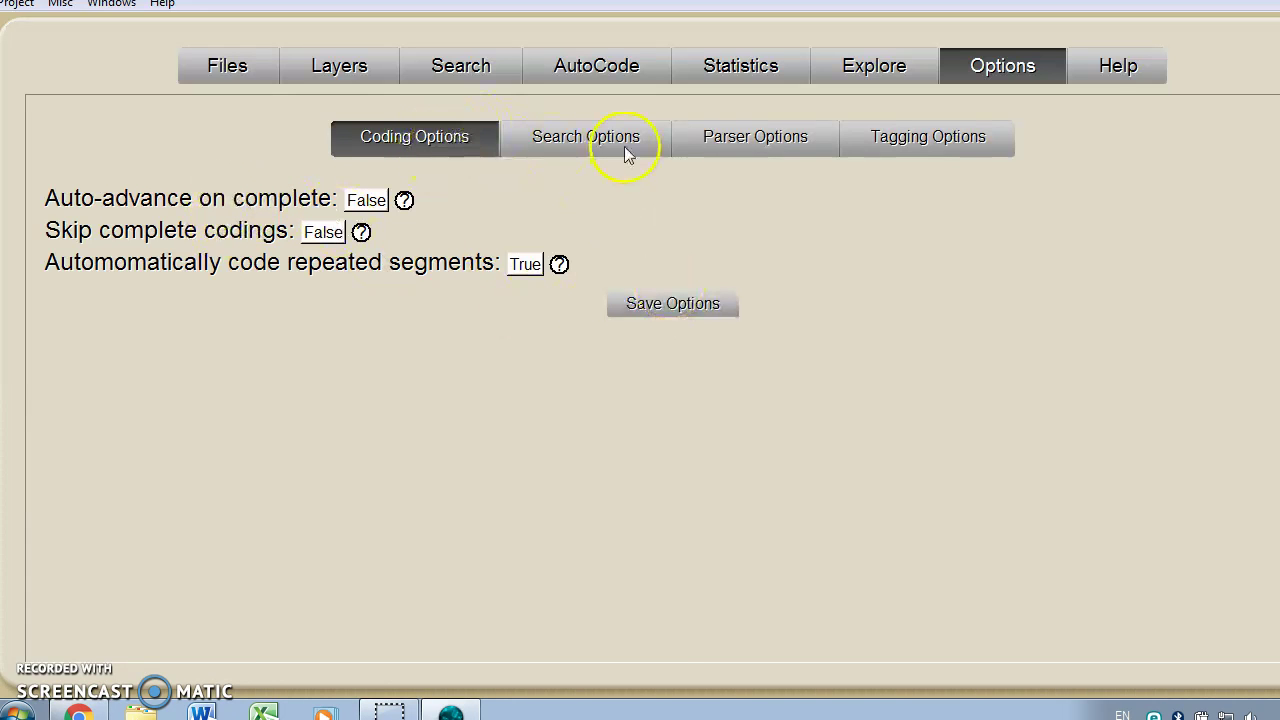
left_click(730, 145)
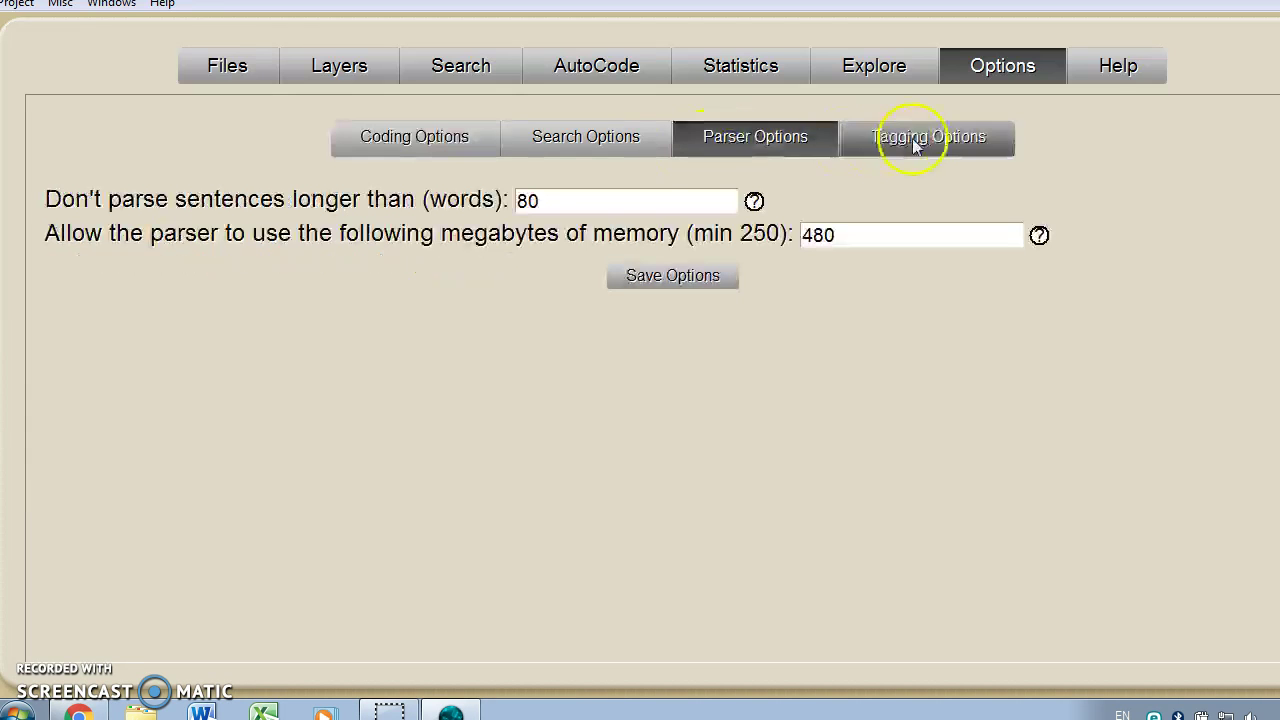
left_click(917, 145)
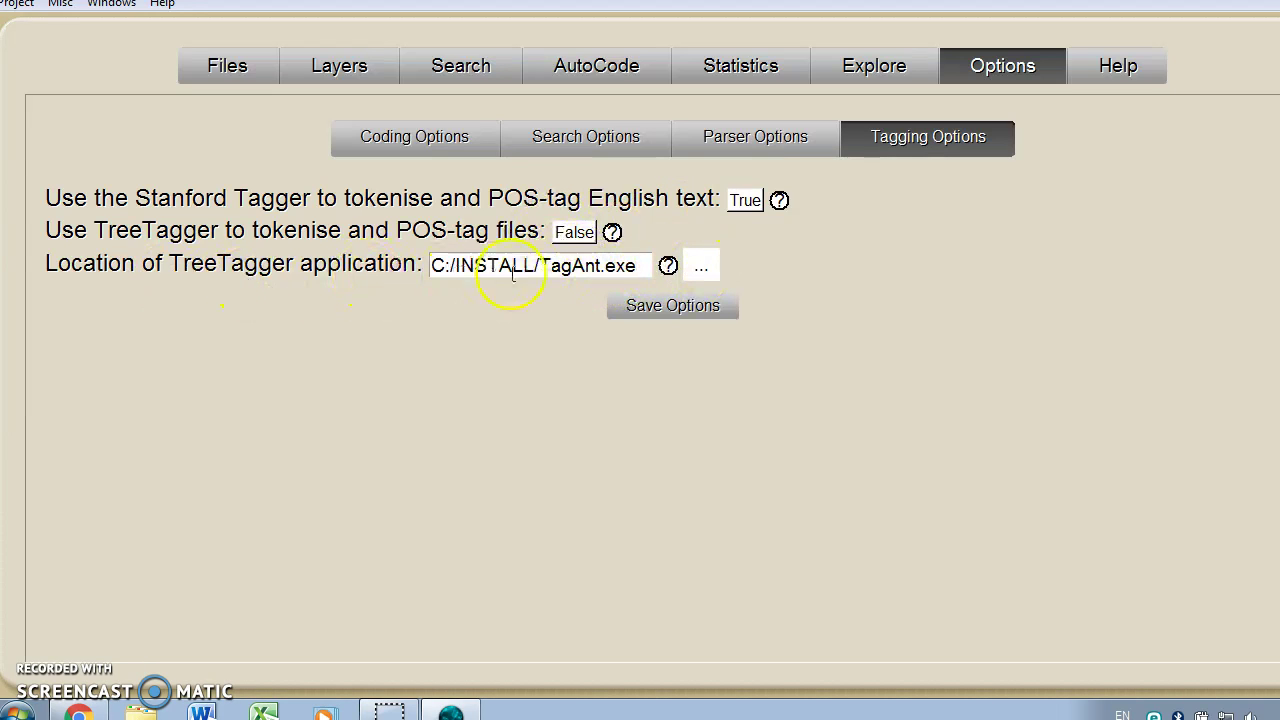
left_click(538, 268)
left_click(700, 268)
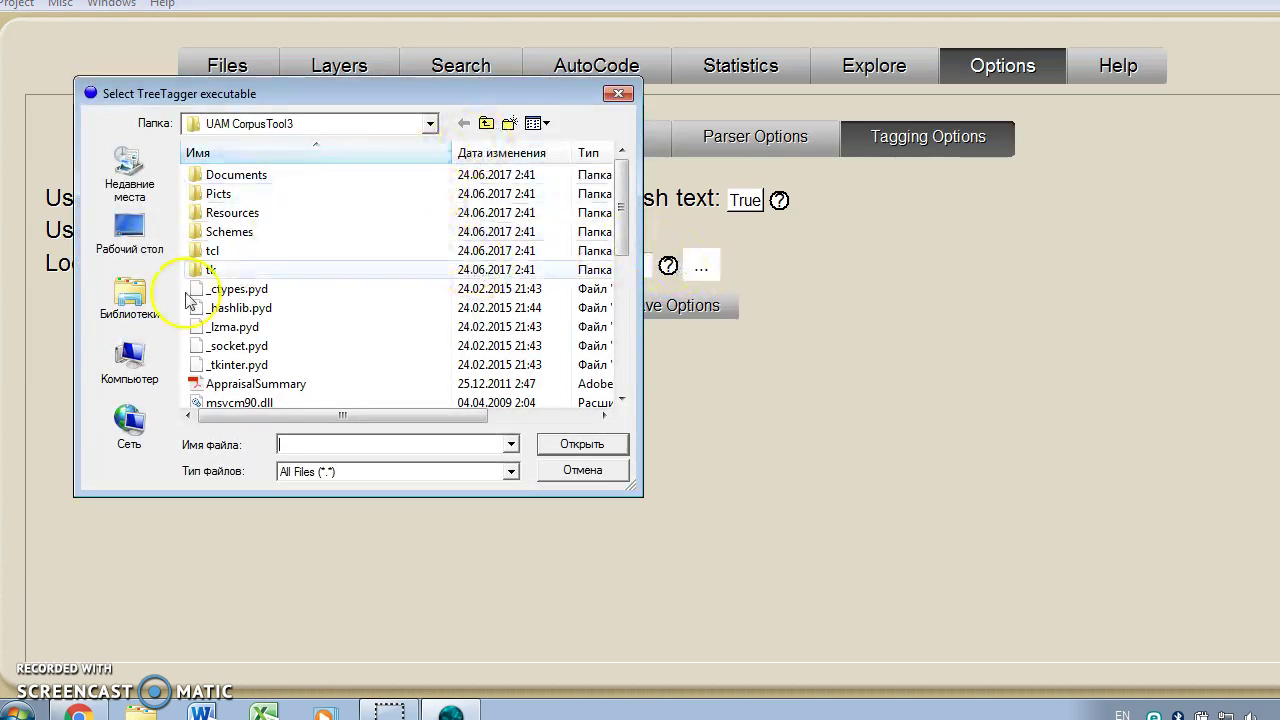
Set the TreeTagger location to C:/INSTALL/TagAnt.exe and save the options
left_click(129, 365)
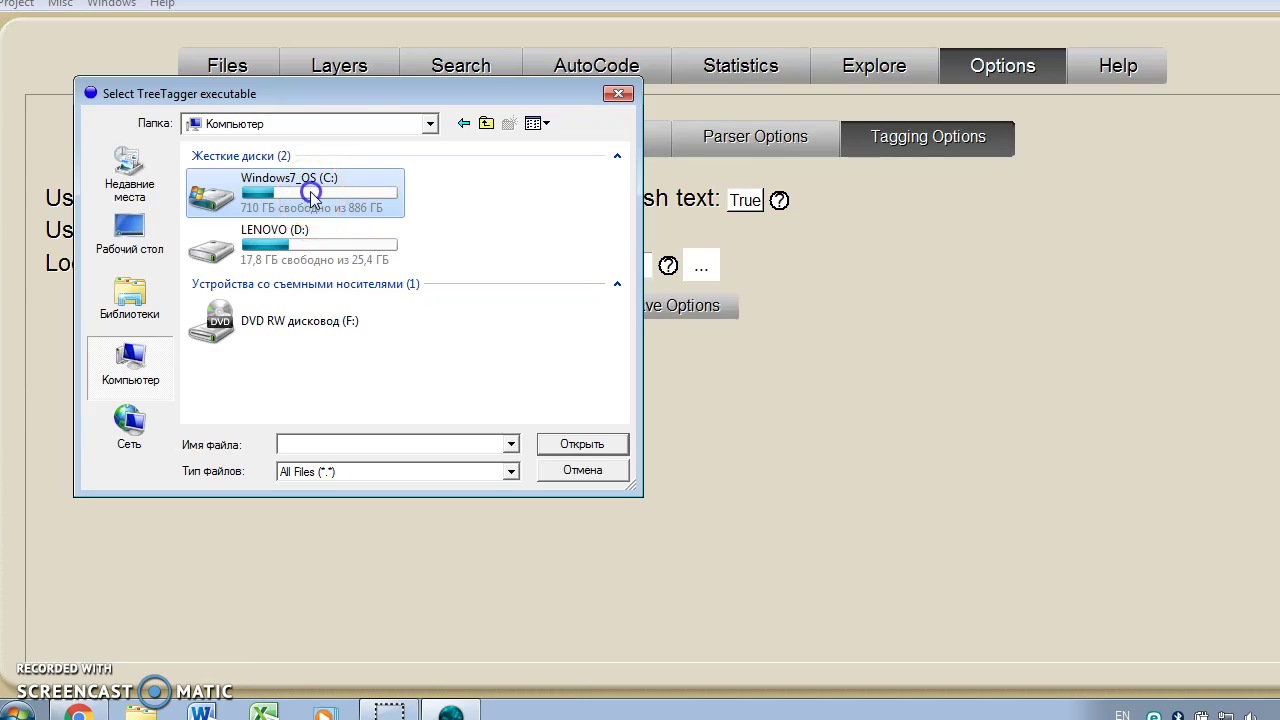
double_click(300, 192)
left_click_drag(620, 172, 620, 186)
double_click(272, 345)
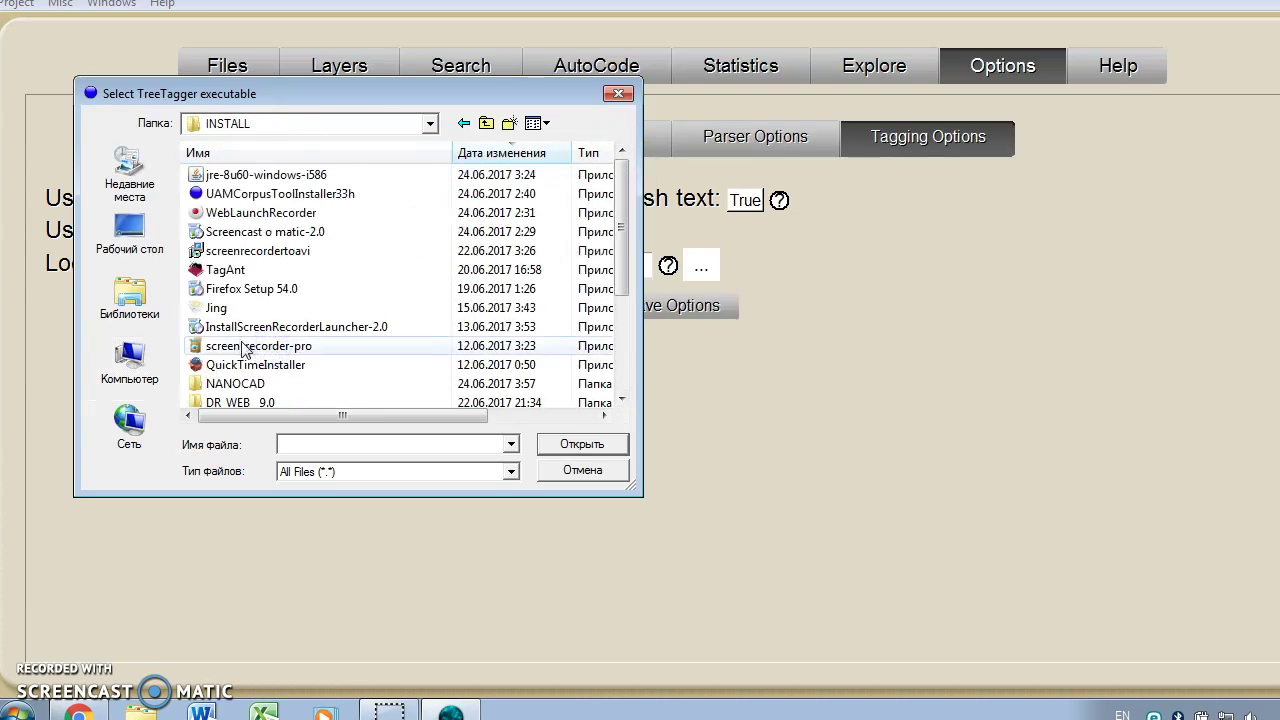
left_click(215, 270)
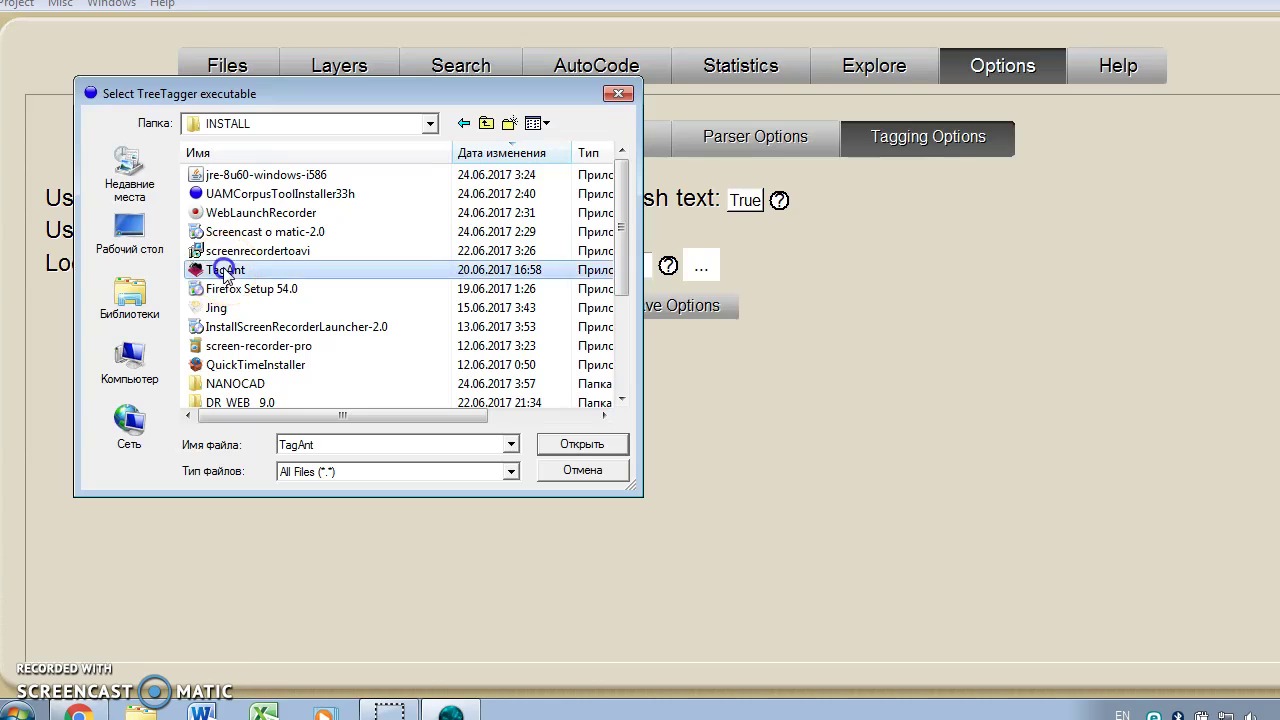
left_click(582, 446)
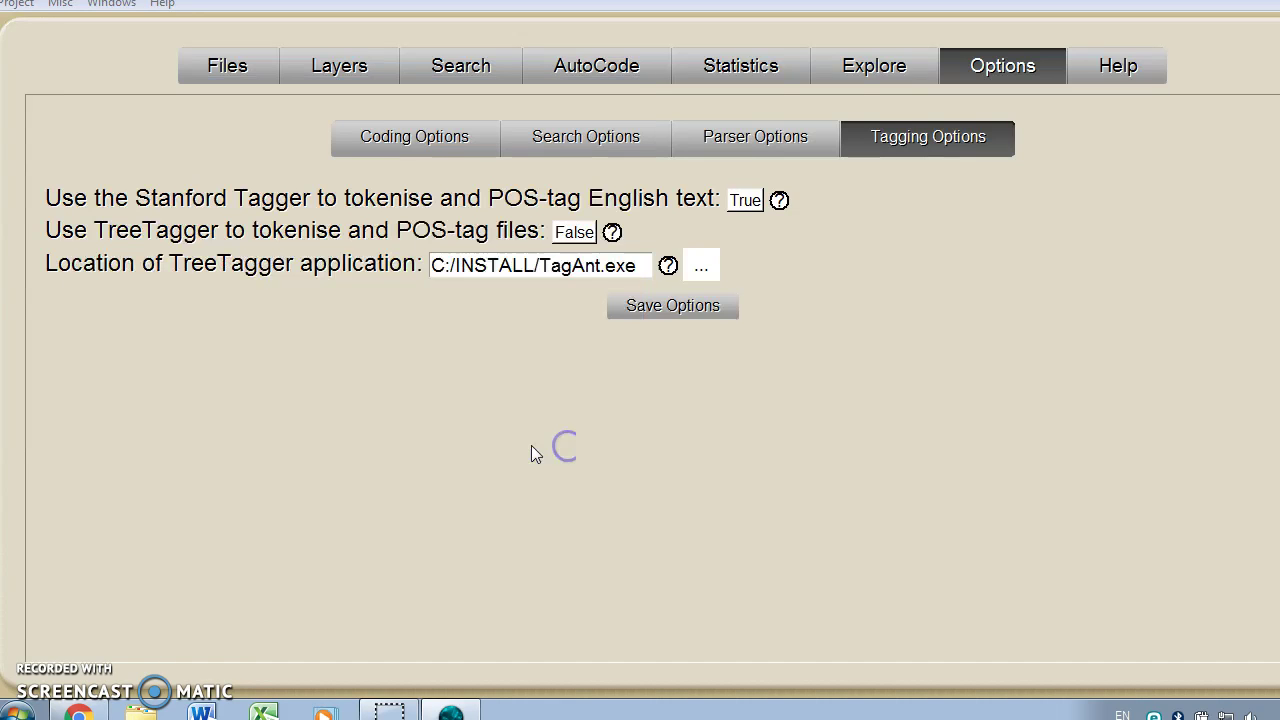
left_click(646, 308)
left_click(695, 305)
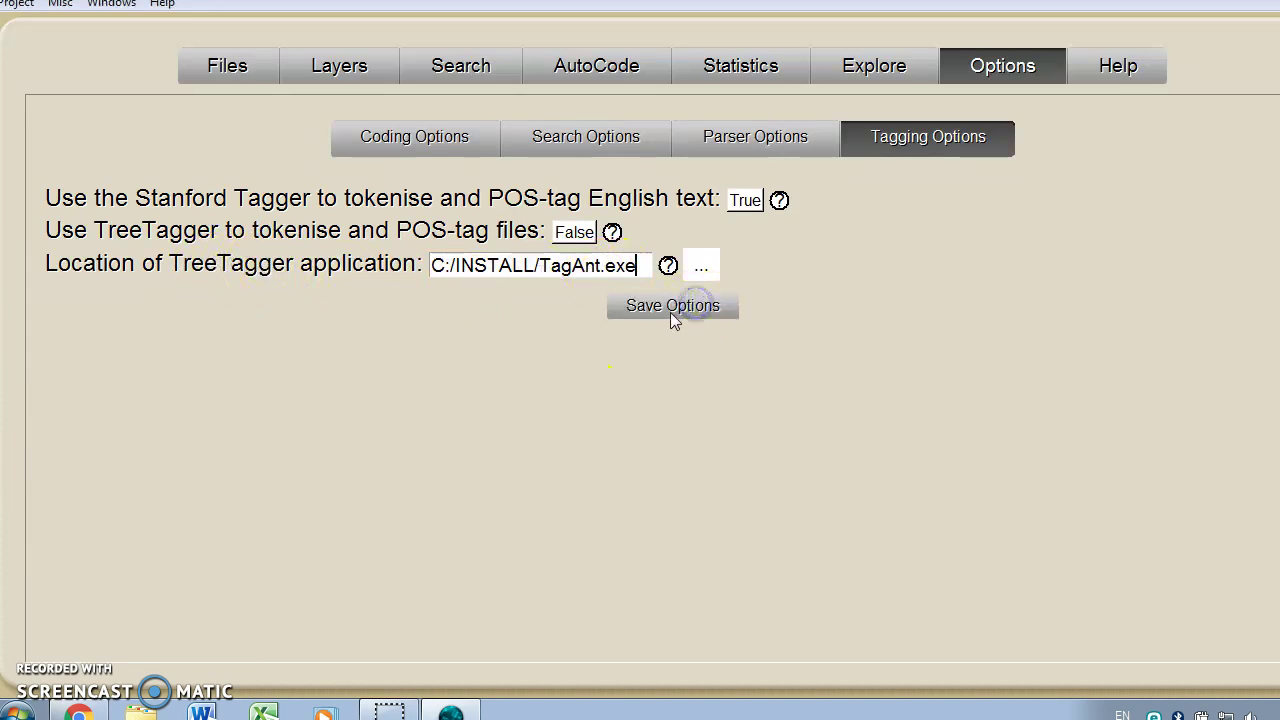
In Help, view the Import Metadata topic, then the CQL Search Window topic
left_click(1105, 76)
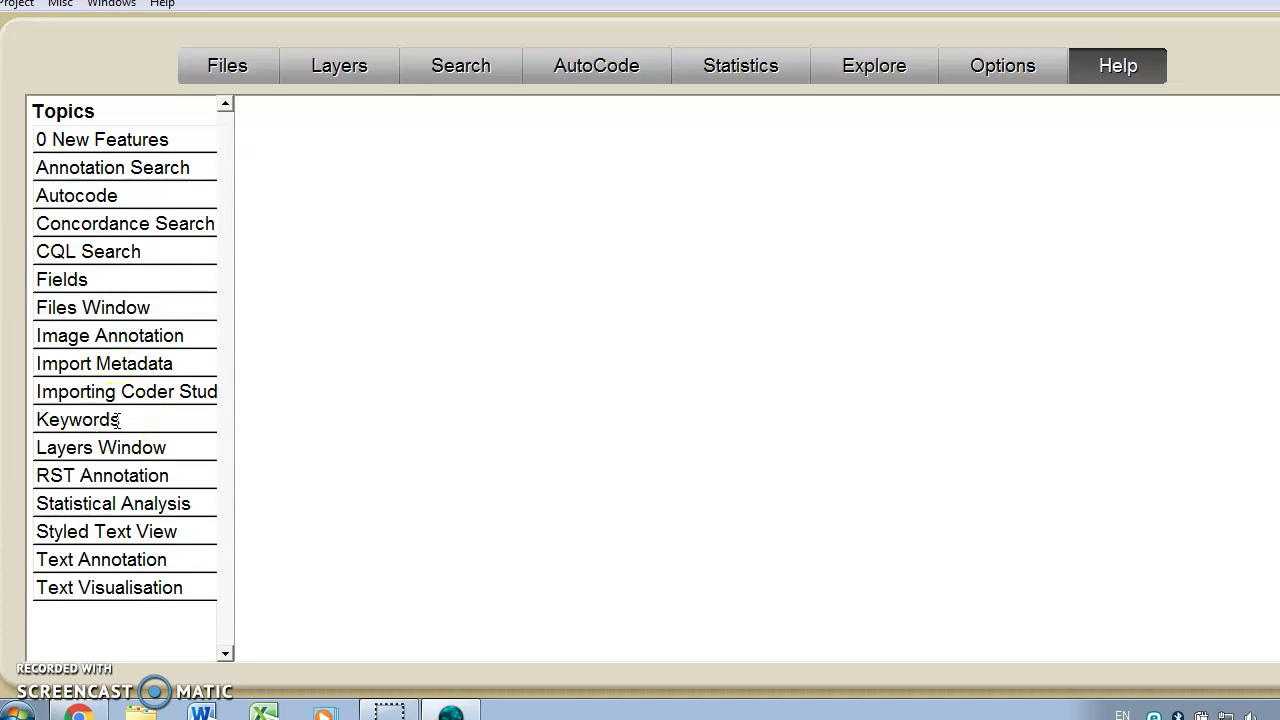
left_click(98, 364)
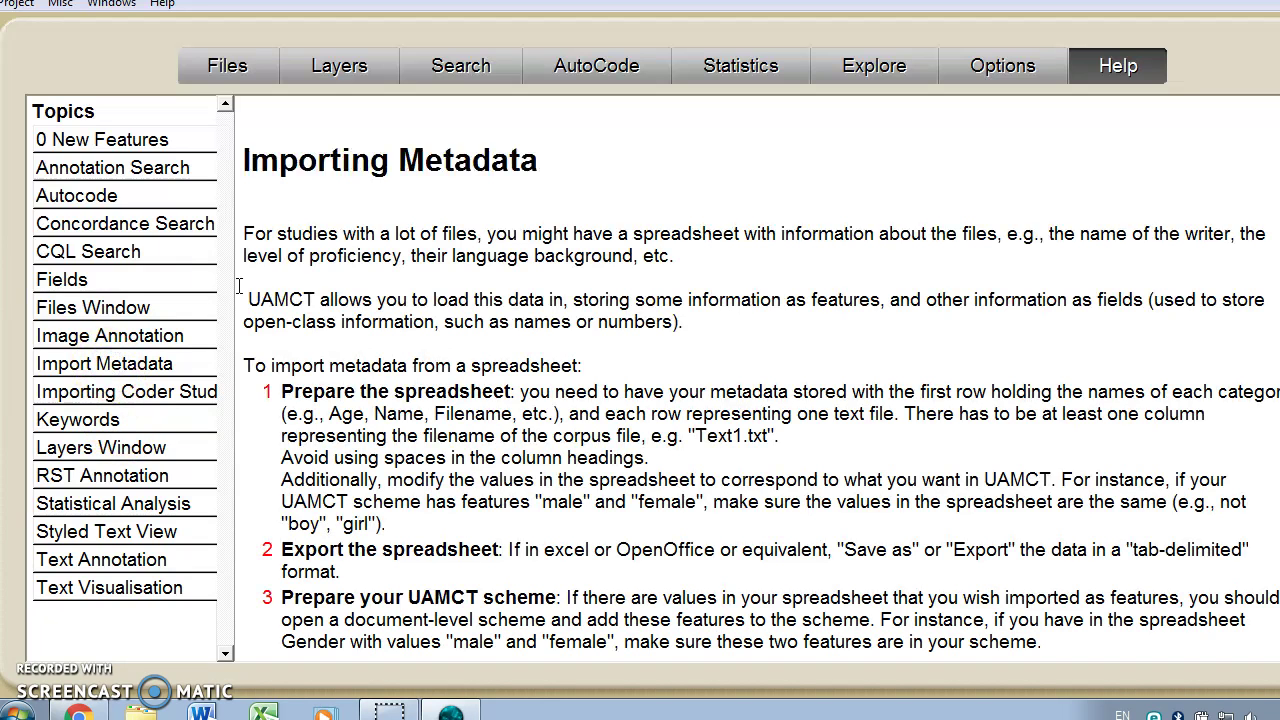
left_click(133, 251)
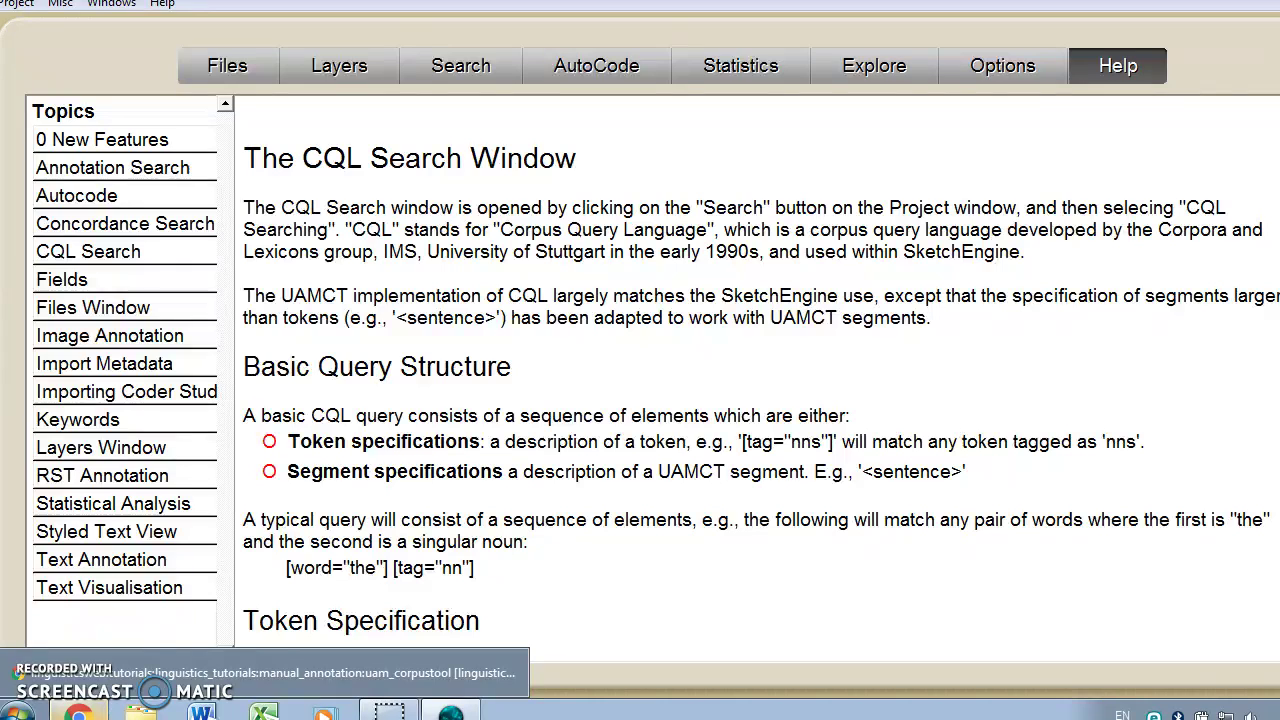
Switch to Chrome and scroll through the linguisticsweb.org UAM CorpusTool tutorial to its end
left_click(78, 712)
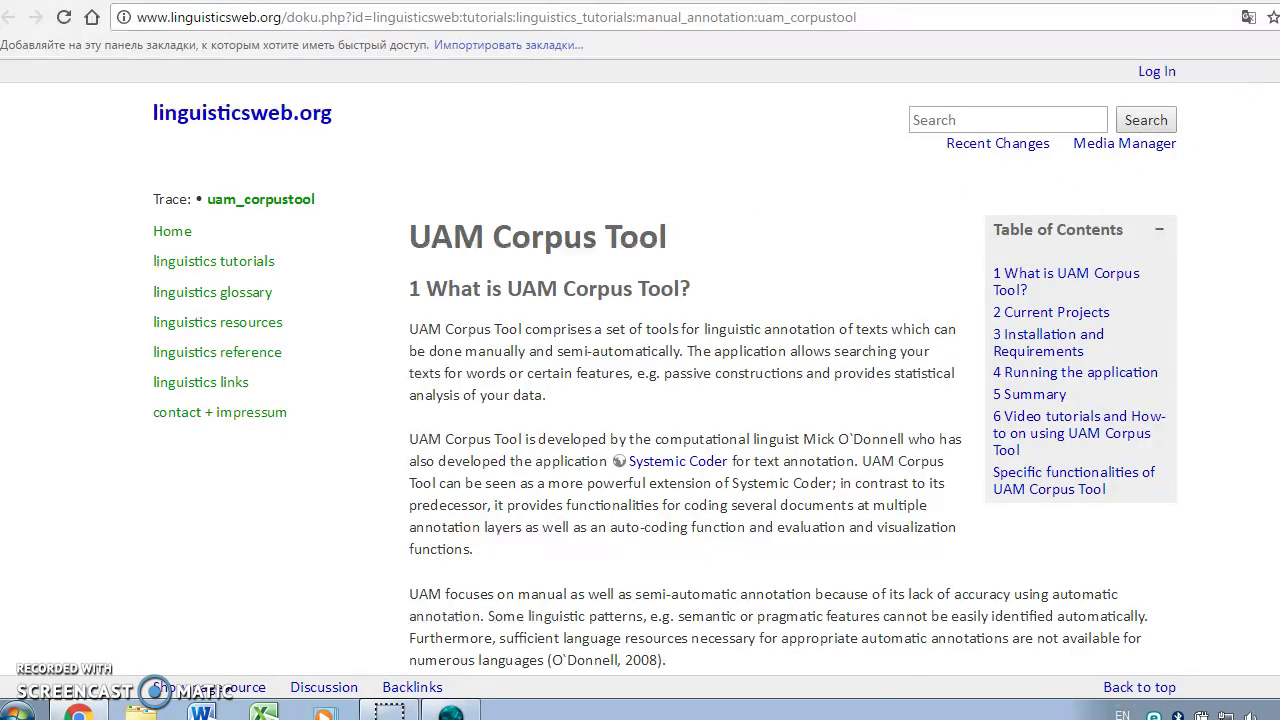
scroll(793, 368, "down", 20)
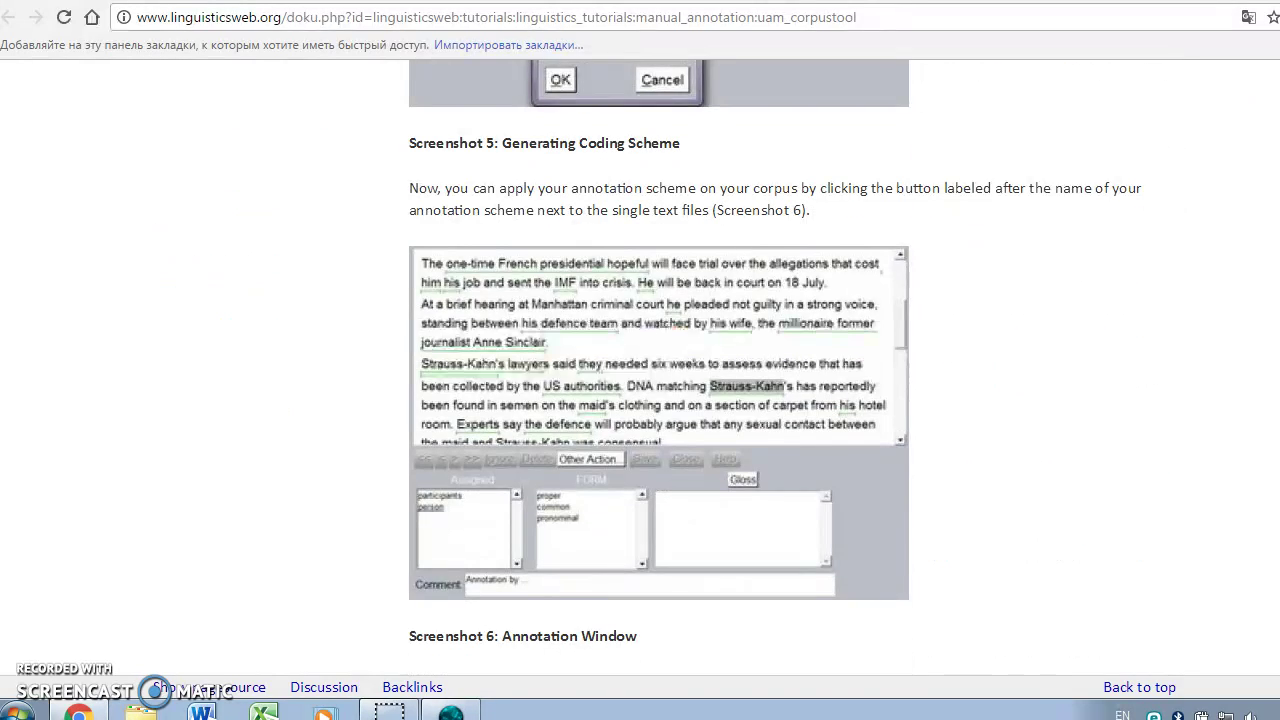
scroll(790, 364, "down", 1)
scroll(790, 365, "down", 14)
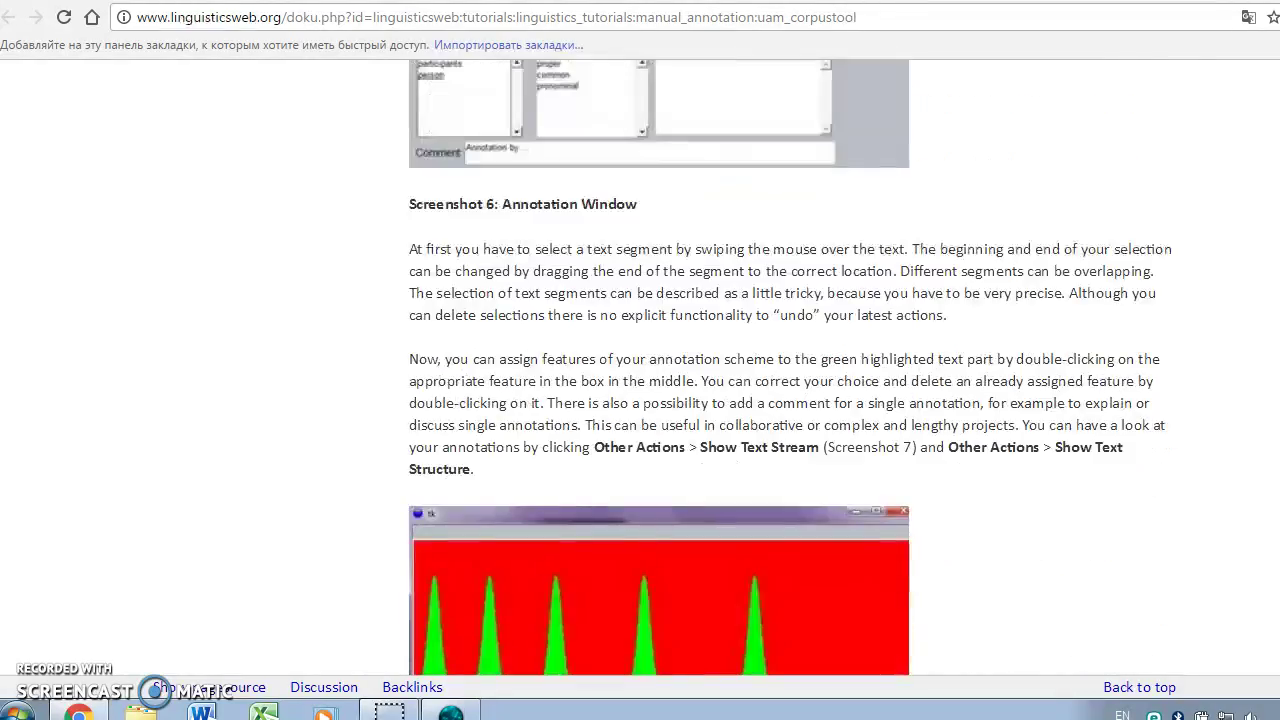
scroll(790, 365, "down", 5)
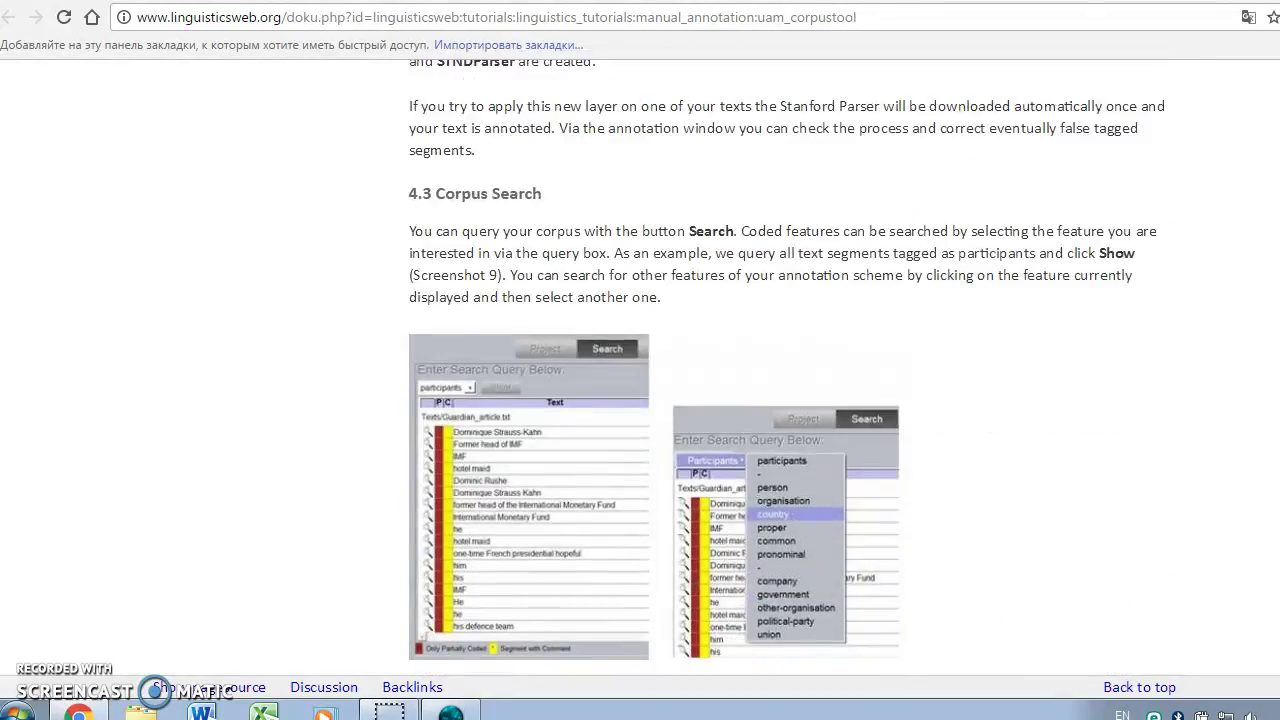
scroll(790, 365, "down", 4)
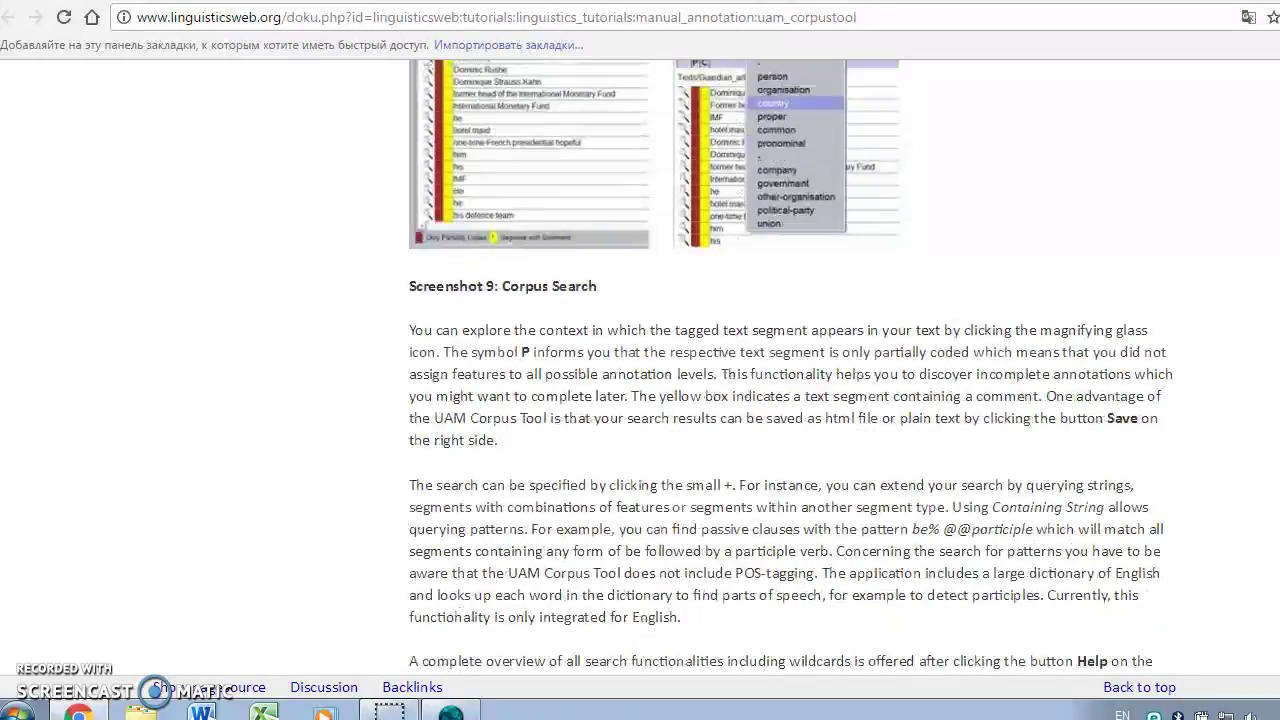
scroll(790, 365, "down", 1)
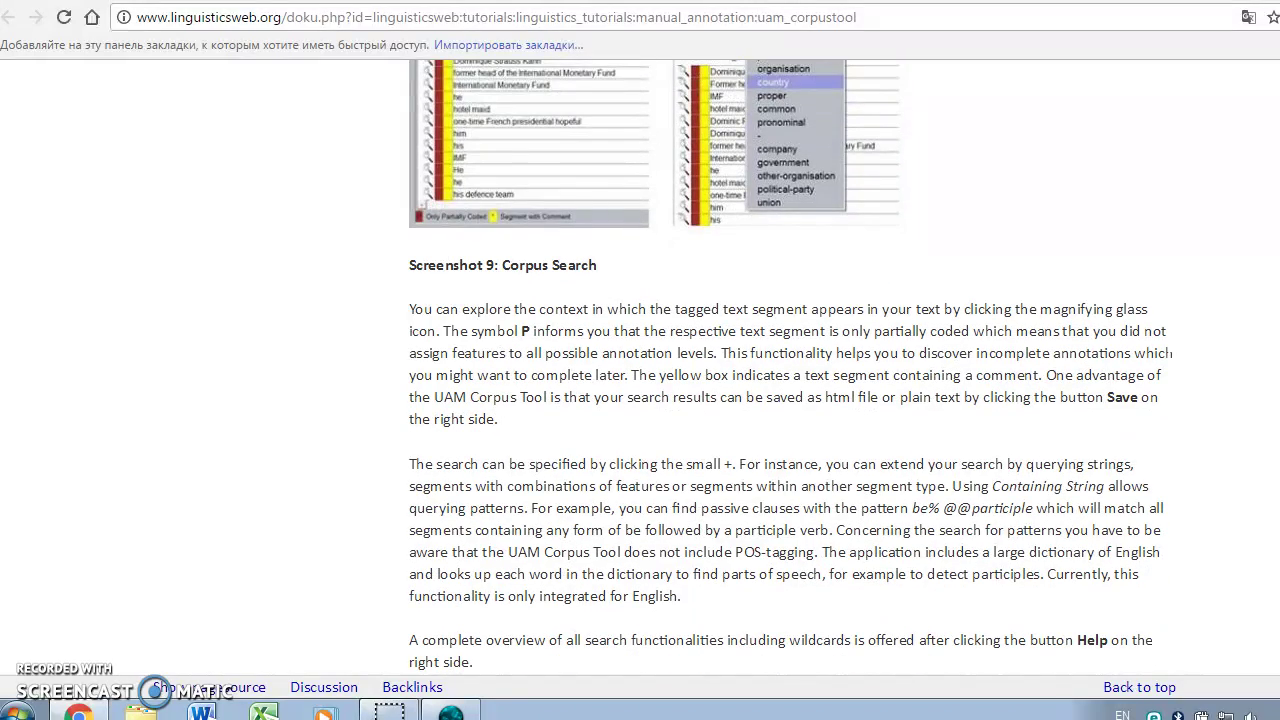
scroll(790, 365, "down", 7)
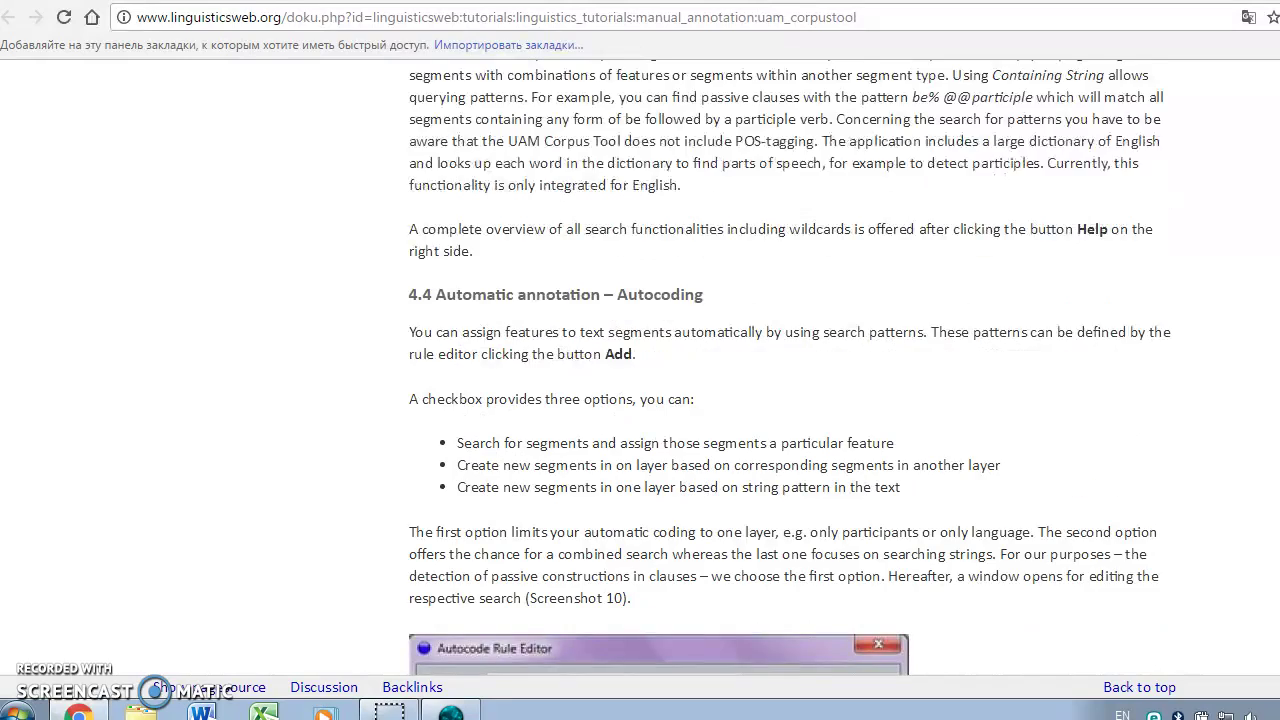
scroll(790, 365, "down", 20)
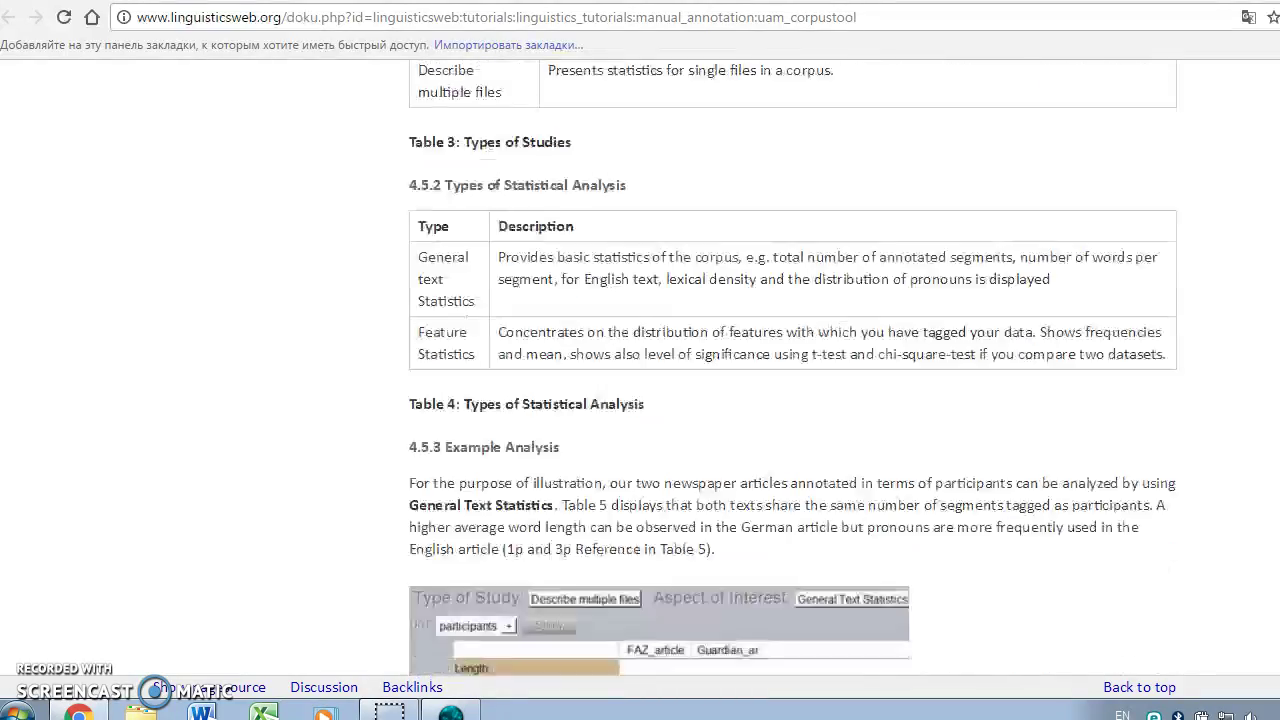
scroll(790, 365, "down", 6)
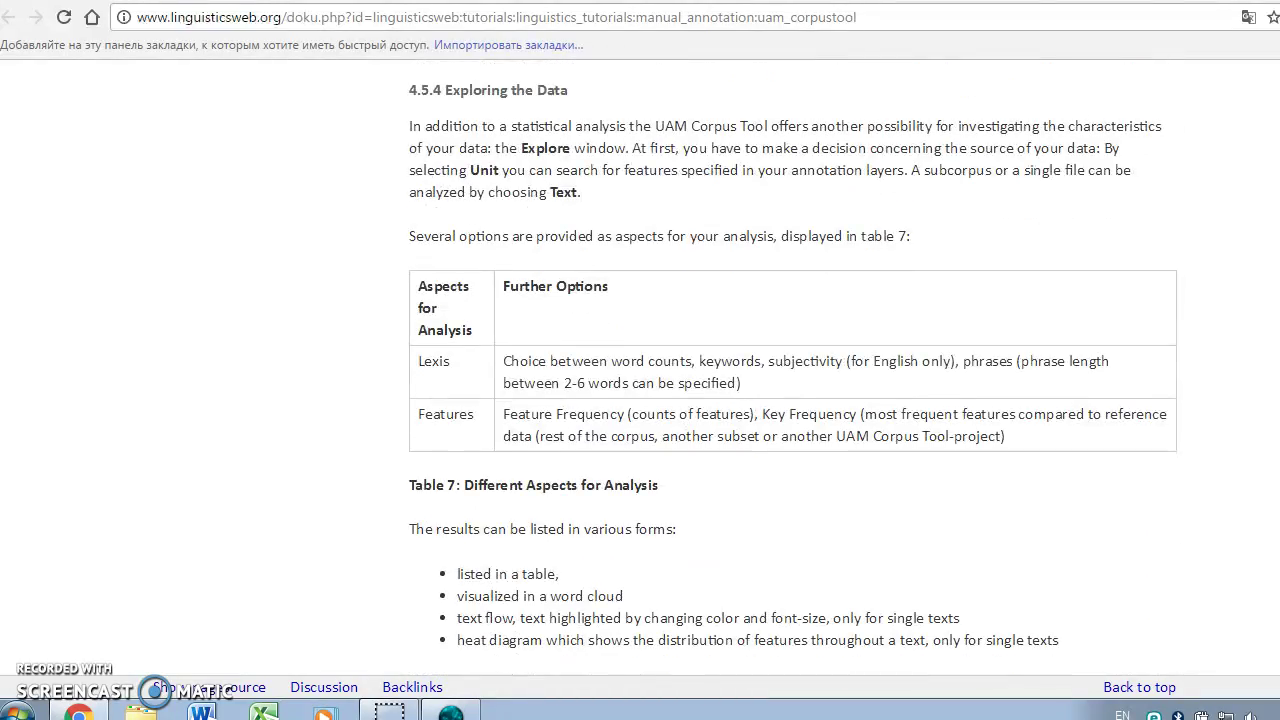
scroll(897, 482, "down", 9)
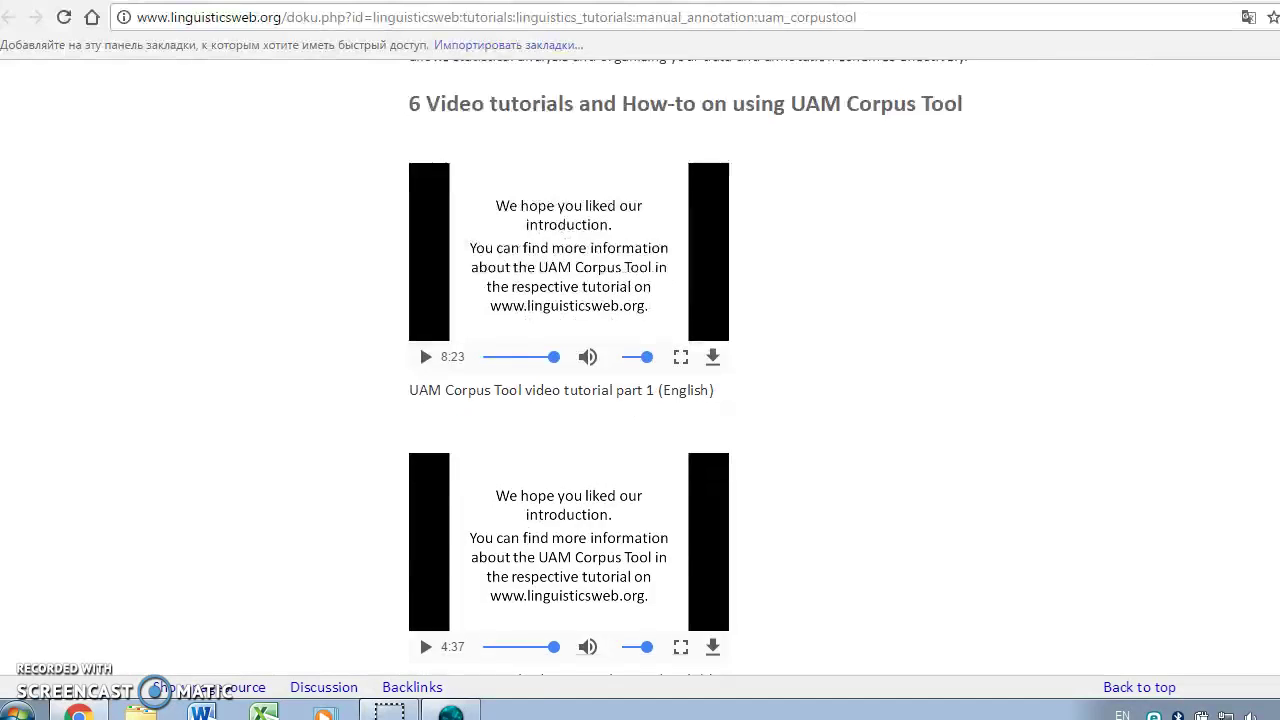